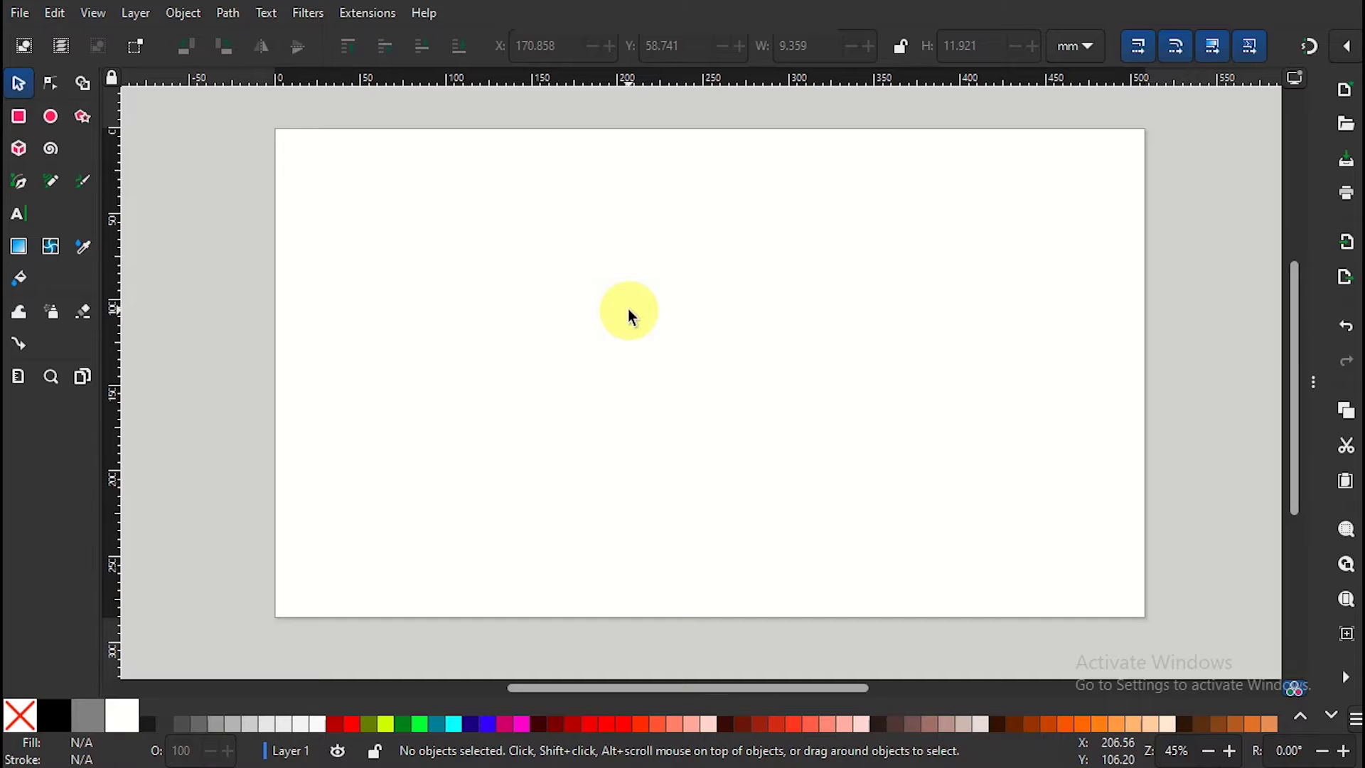
Type 'BC' as text and enlarge it roughly eight times
{"action": "left_click", "coordinate": [17, 213]}
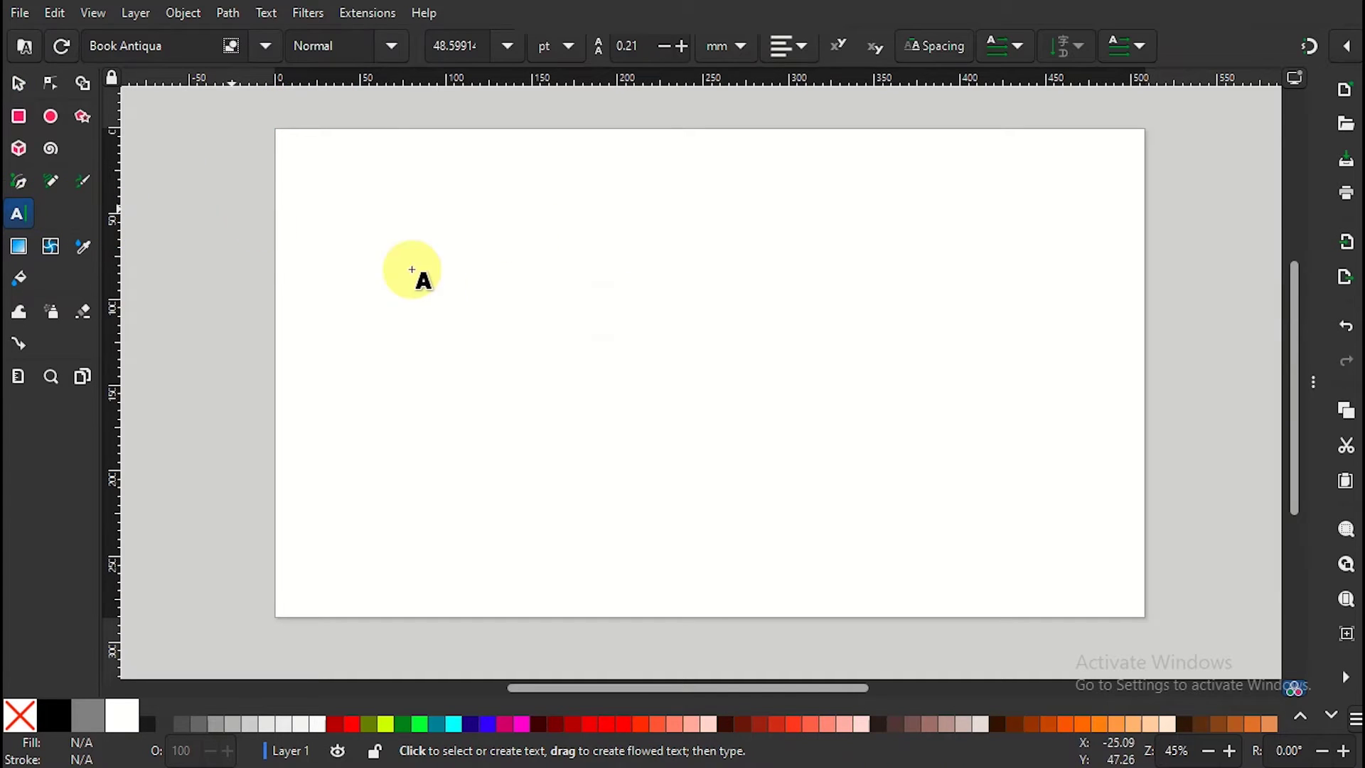
{"action": "left_click", "coordinate": [583, 328]}
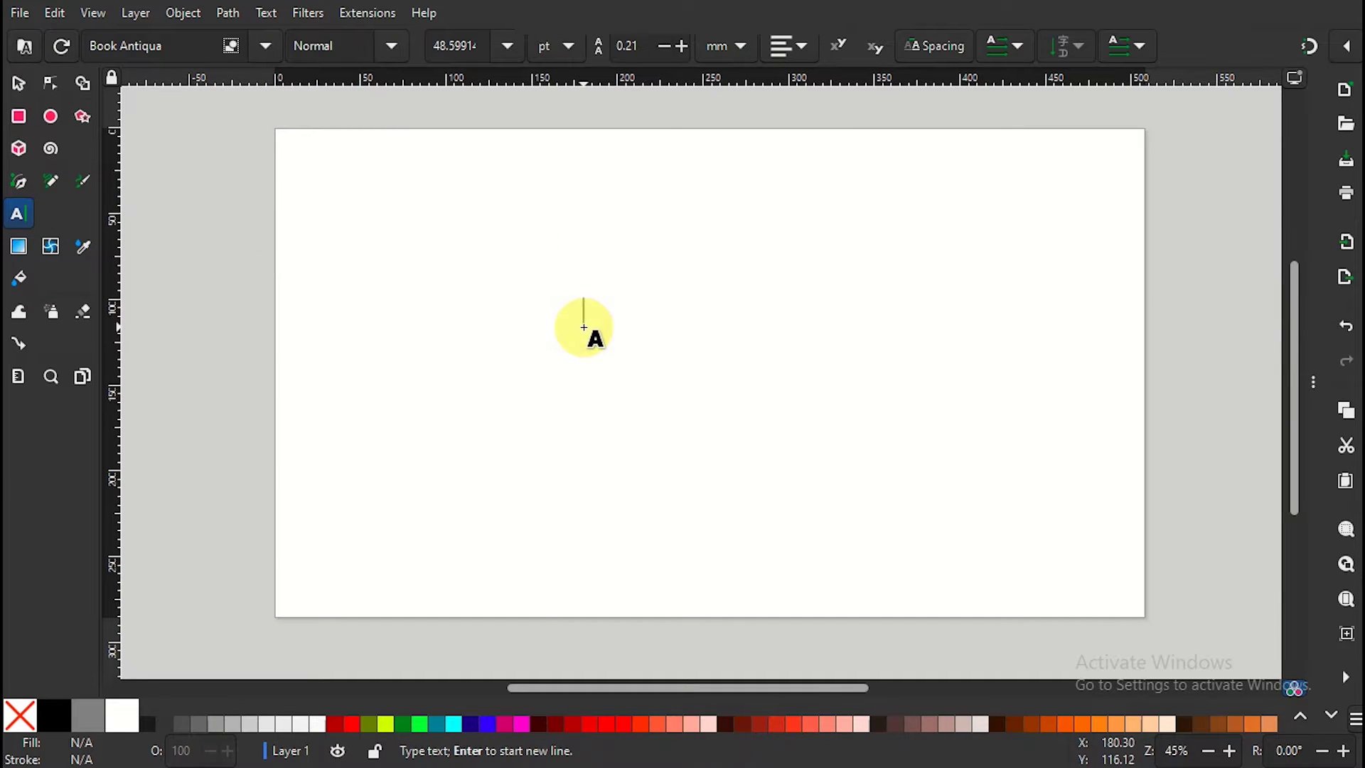
{"action": "type", "text": "BC"}
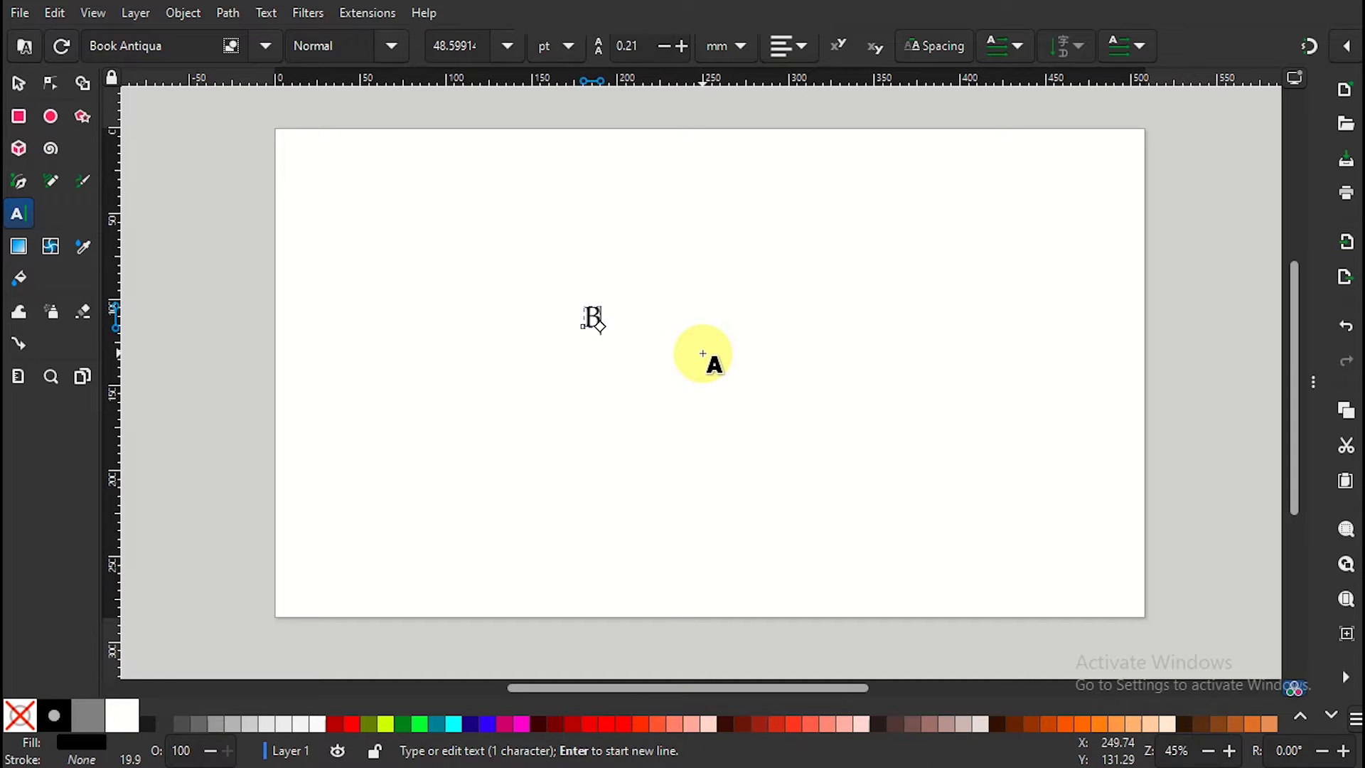
{"action": "left_click", "coordinate": [17, 85]}
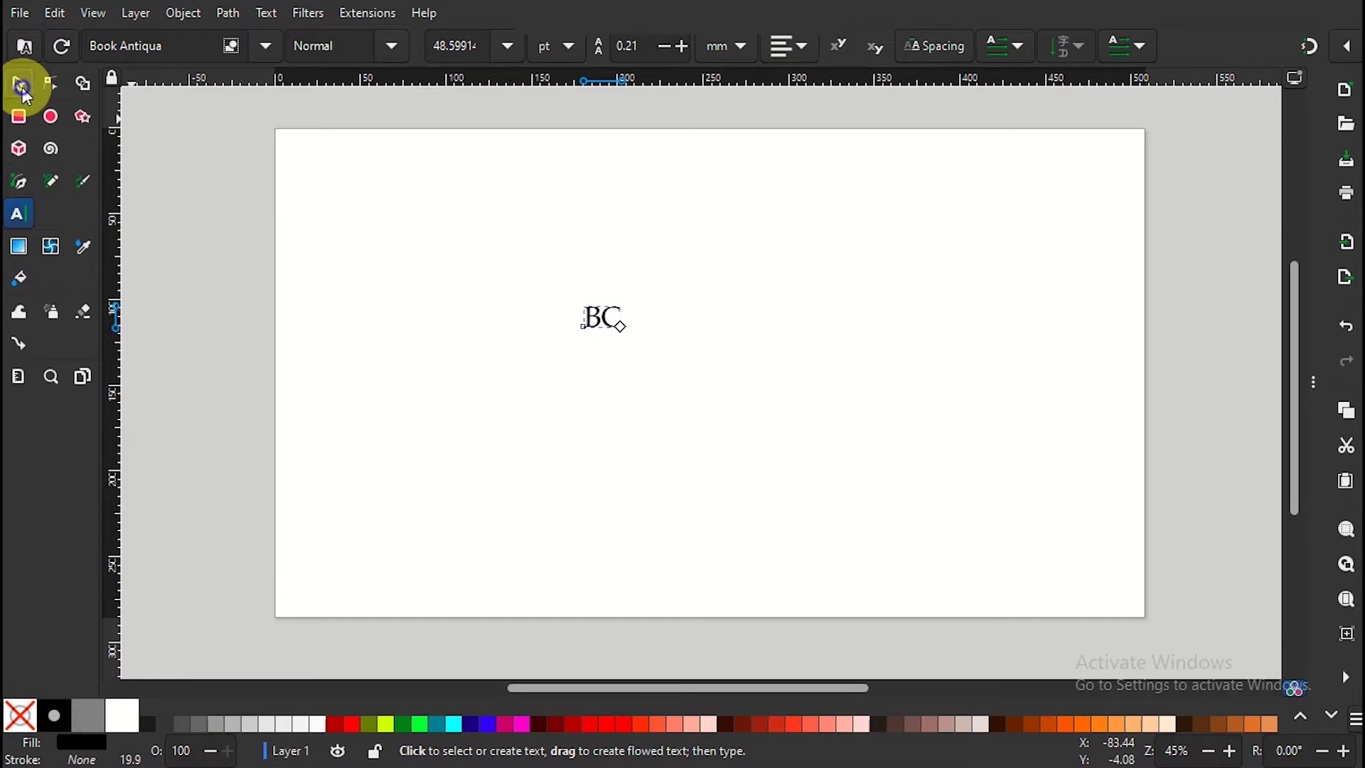
{"action": "left_click_drag", "start_coordinate": [629, 334], "coordinate": [923, 559]}
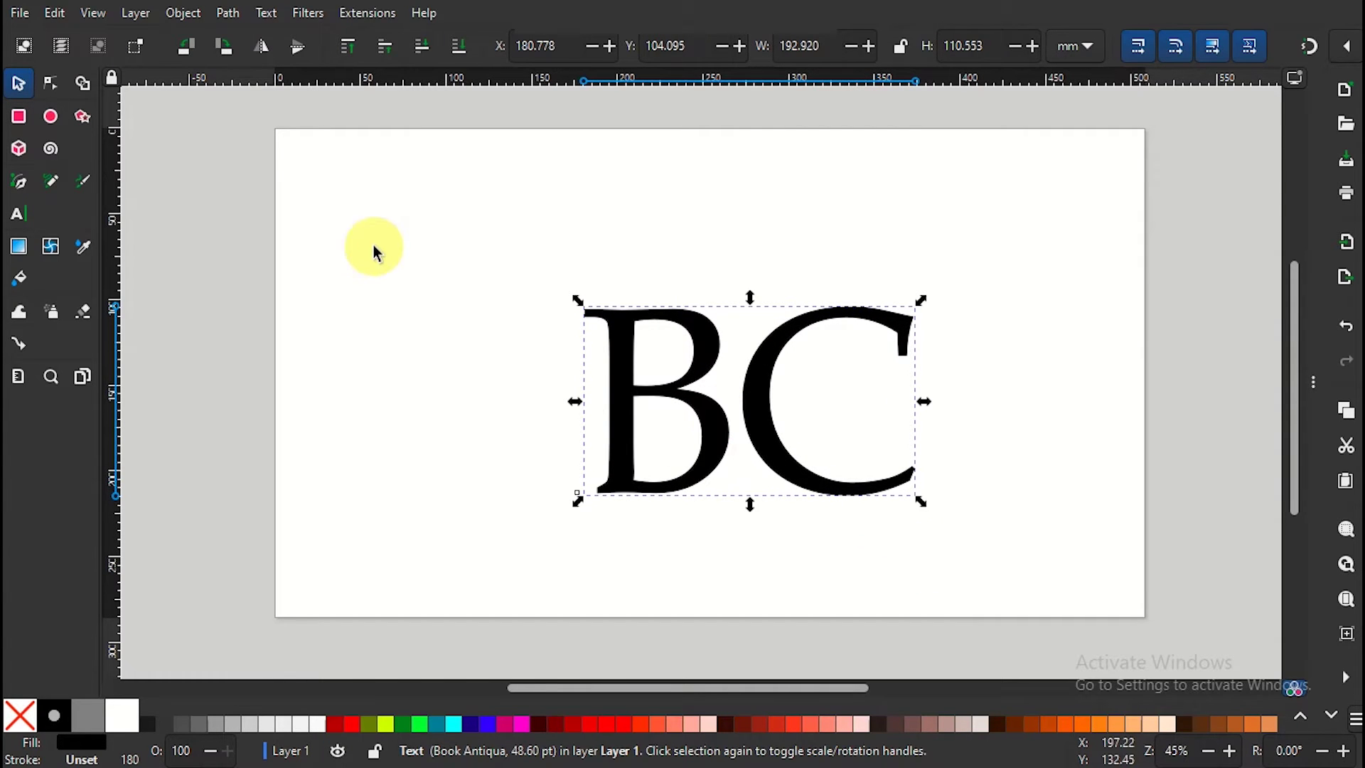
Centre the BC text horizontally and vertically on the page with Align and Distribute
{"action": "left_click", "coordinate": [183, 12]}
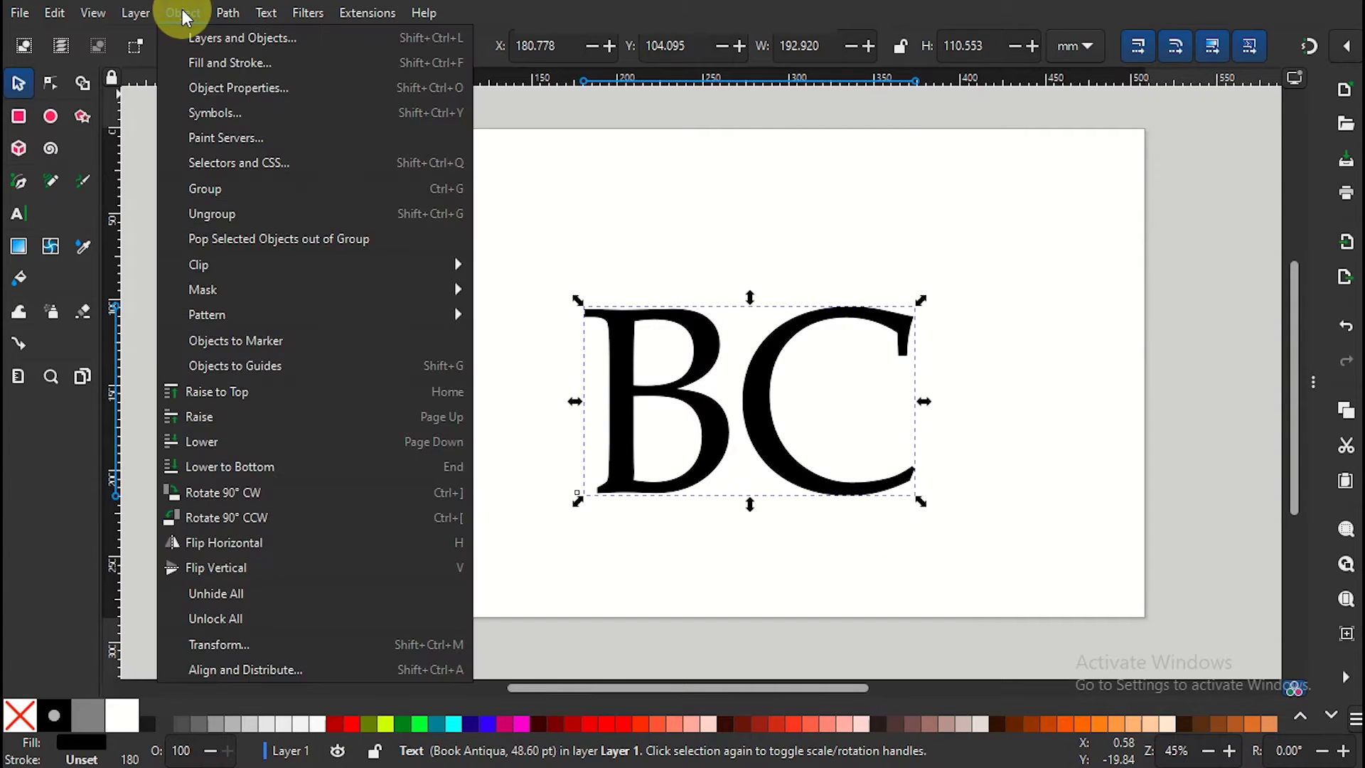
{"action": "left_click", "coordinate": [265, 669]}
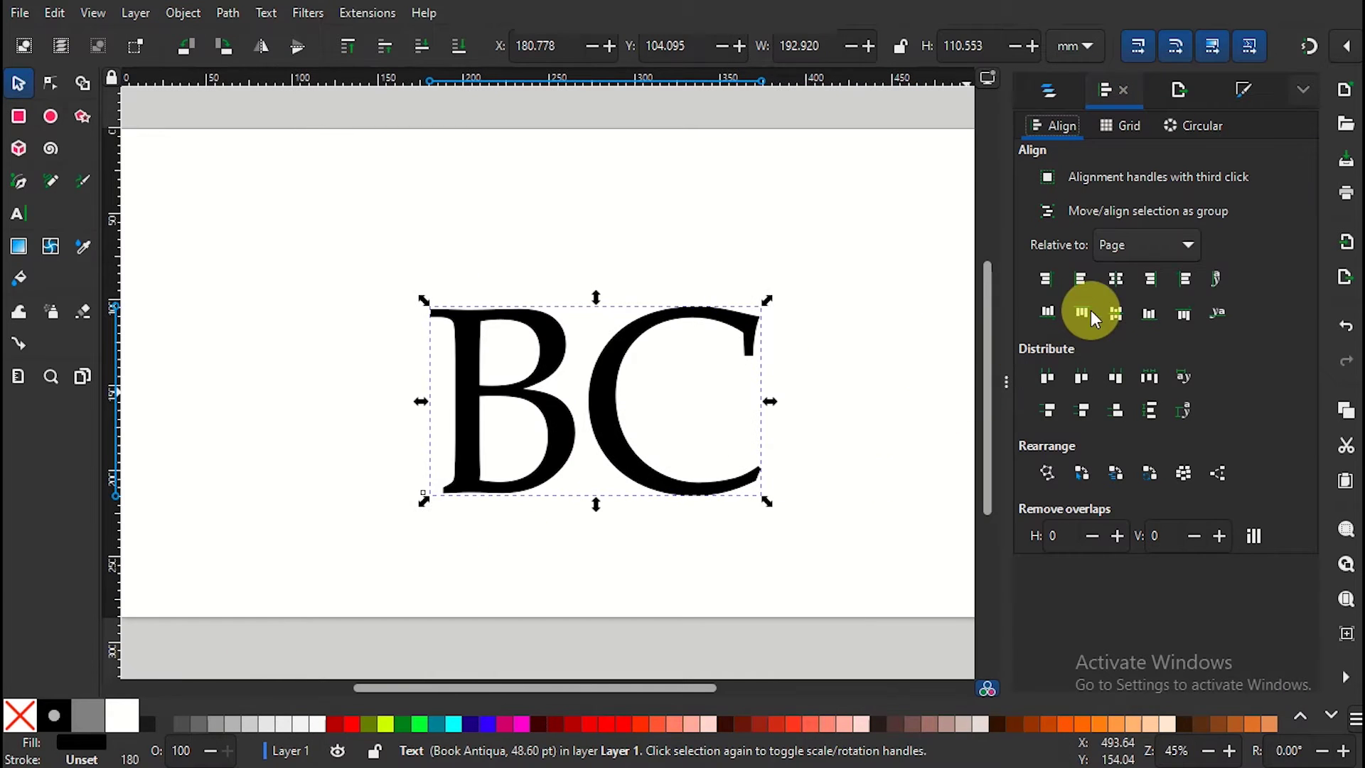
{"action": "left_click", "coordinate": [1113, 279]}
{"action": "left_click", "coordinate": [1116, 313]}
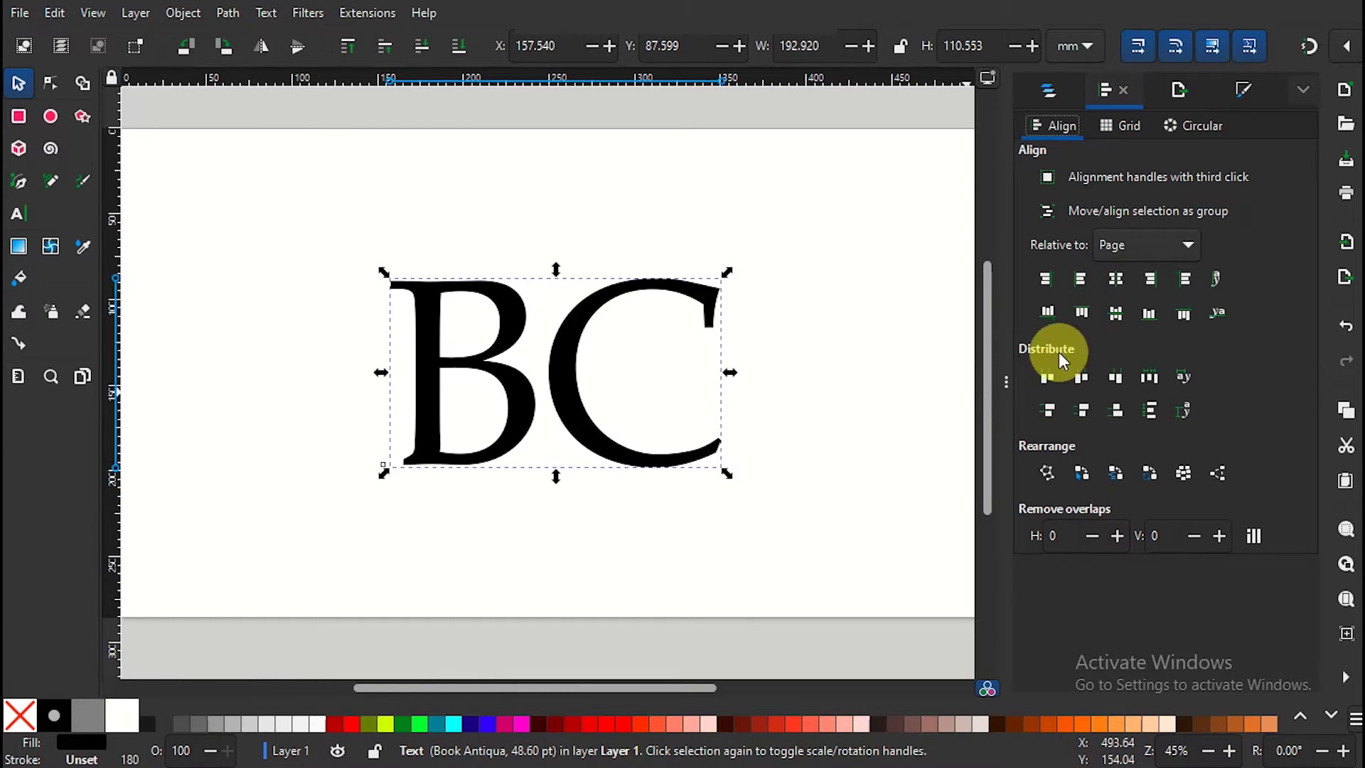
{"action": "left_click", "coordinate": [1006, 383]}
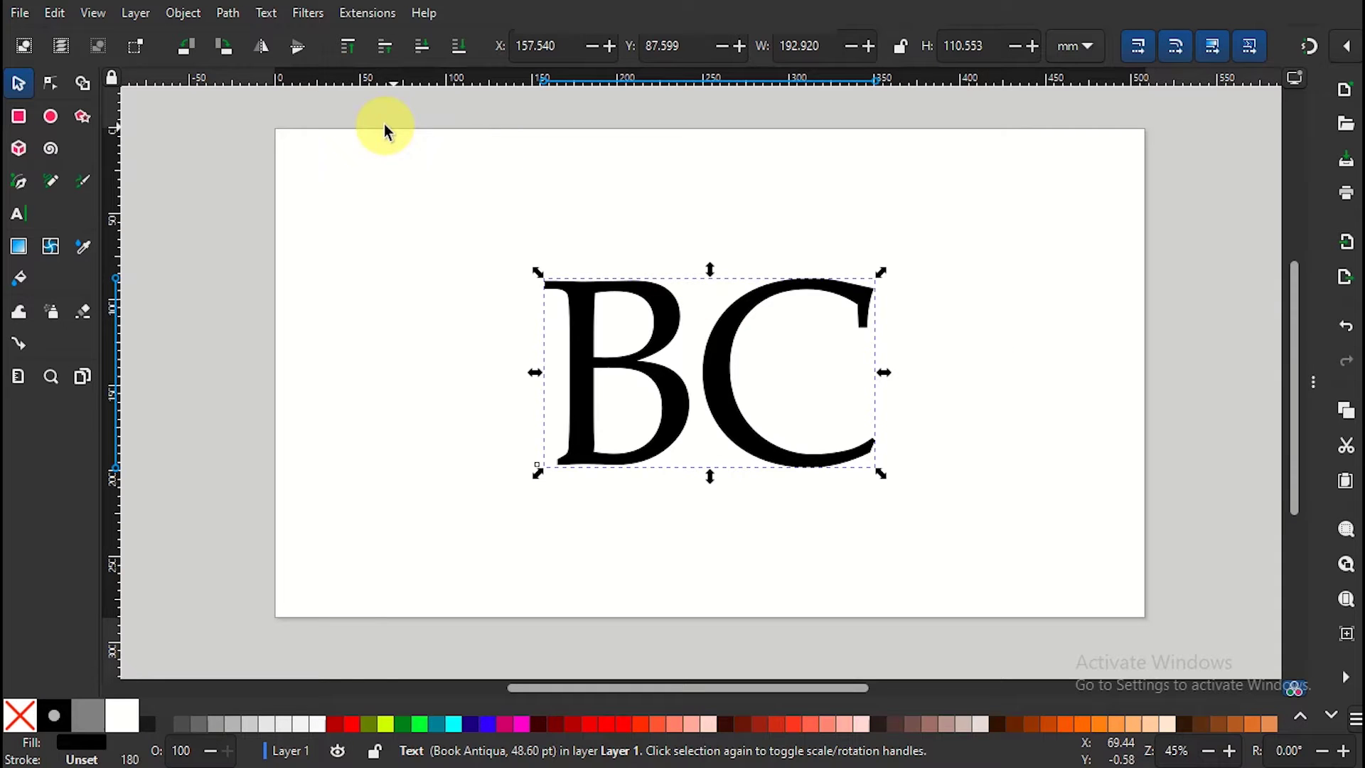
Apply the Quintessential font family to the BC text through Text and Font
{"action": "left_click", "coordinate": [267, 16]}
{"action": "left_click", "coordinate": [285, 36]}
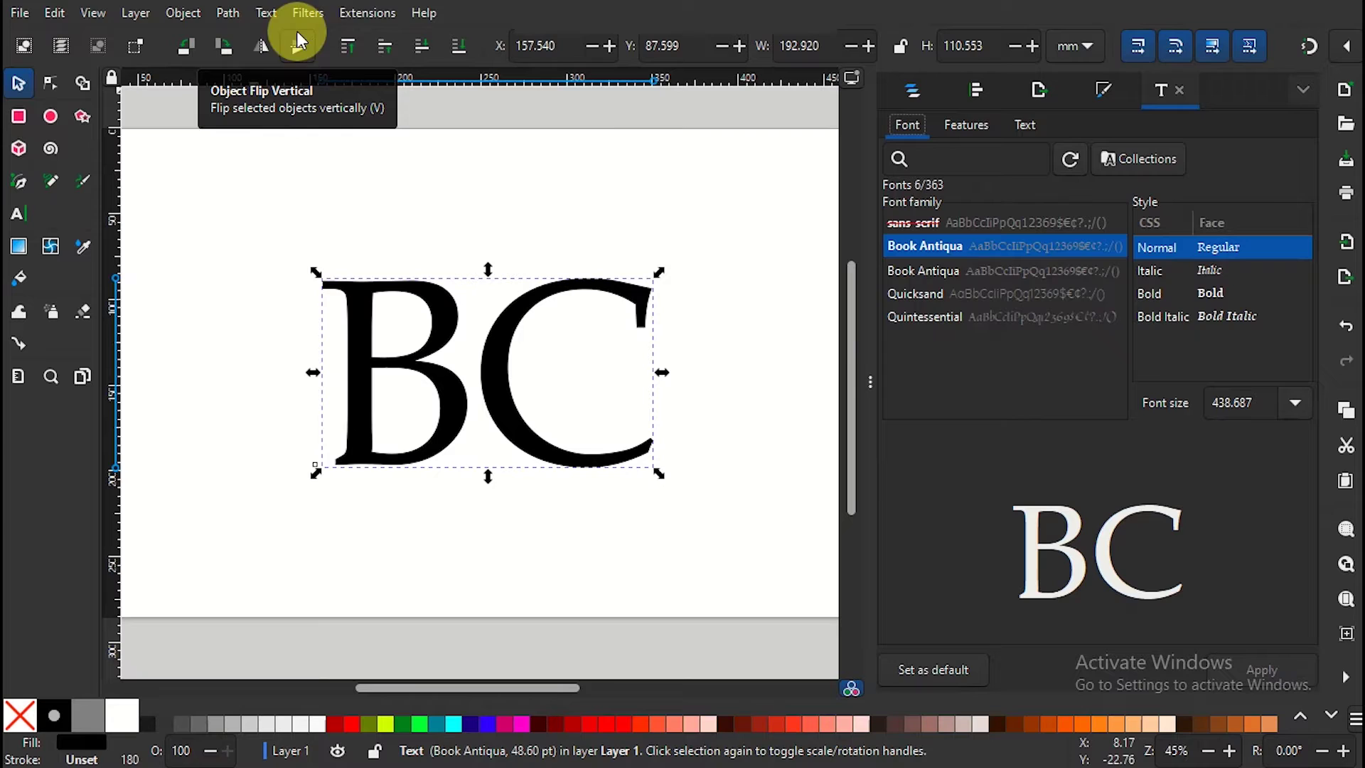
{"action": "left_click", "coordinate": [956, 318]}
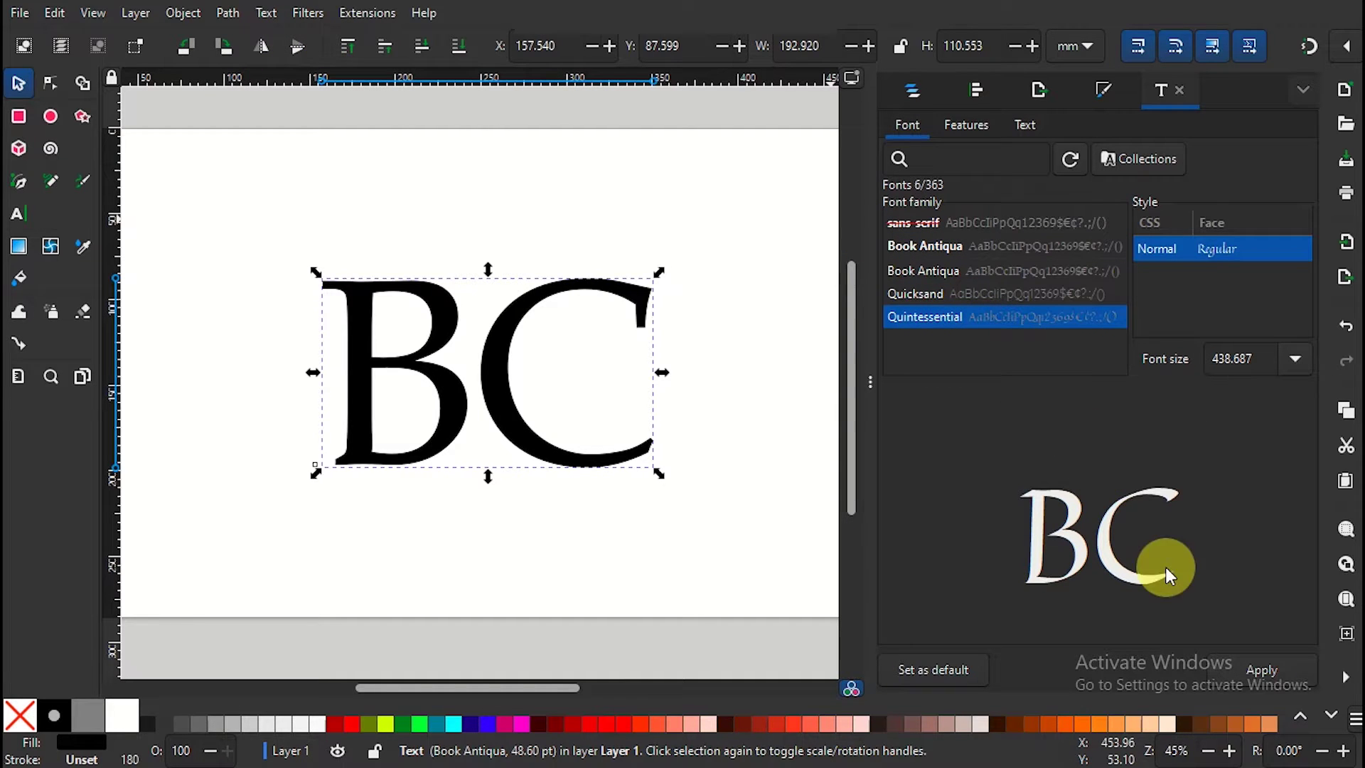
{"action": "left_click", "coordinate": [1274, 675]}
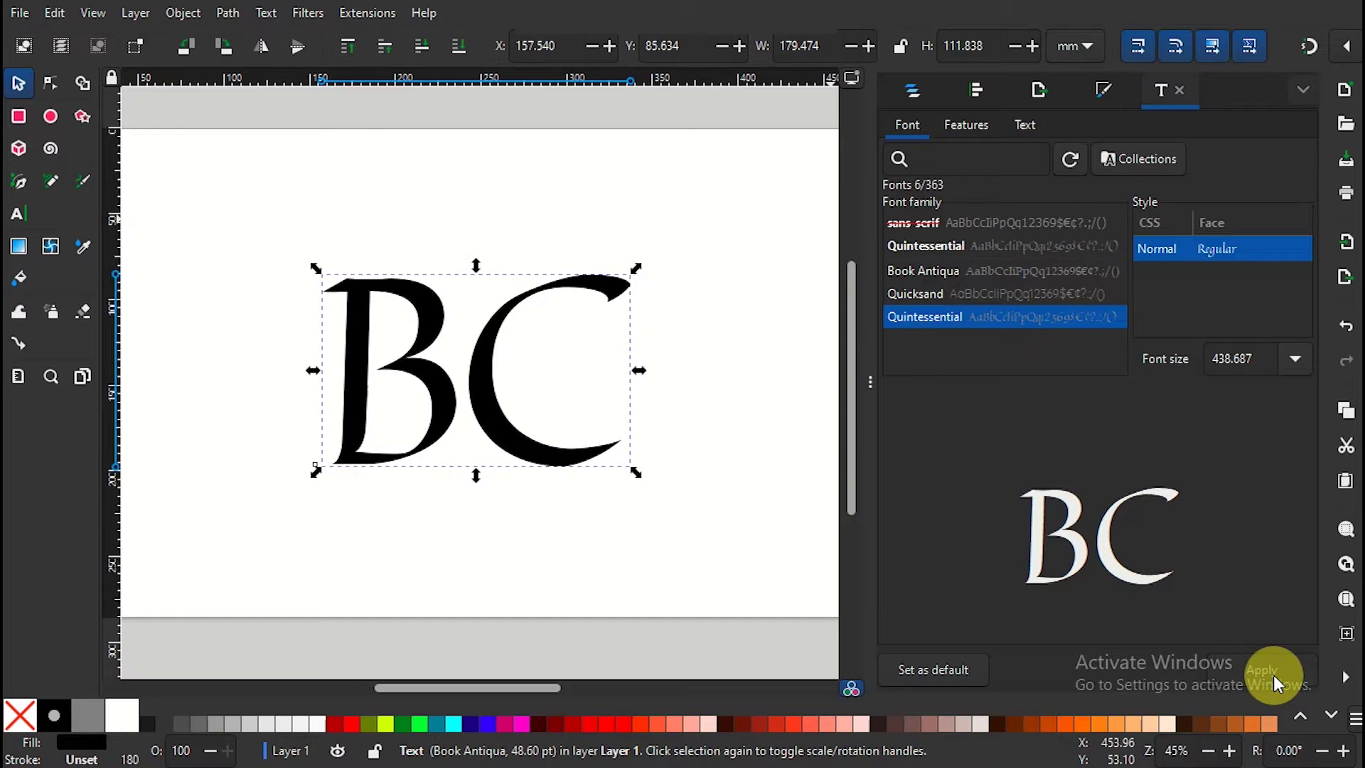
{"action": "left_click", "coordinate": [870, 382]}
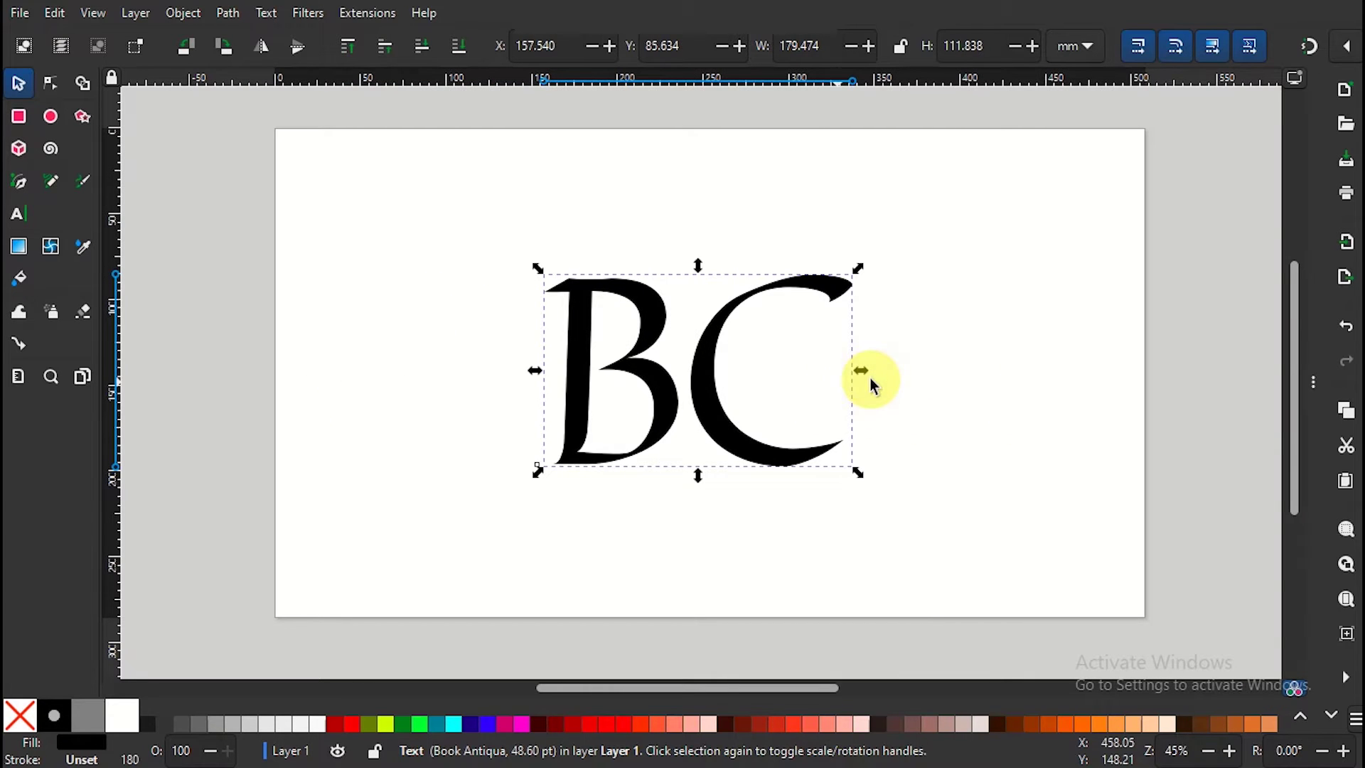
Convert BC to a path and split it into separate B and C shapes
{"action": "left_click", "coordinate": [229, 13]}
{"action": "left_click", "coordinate": [254, 37]}
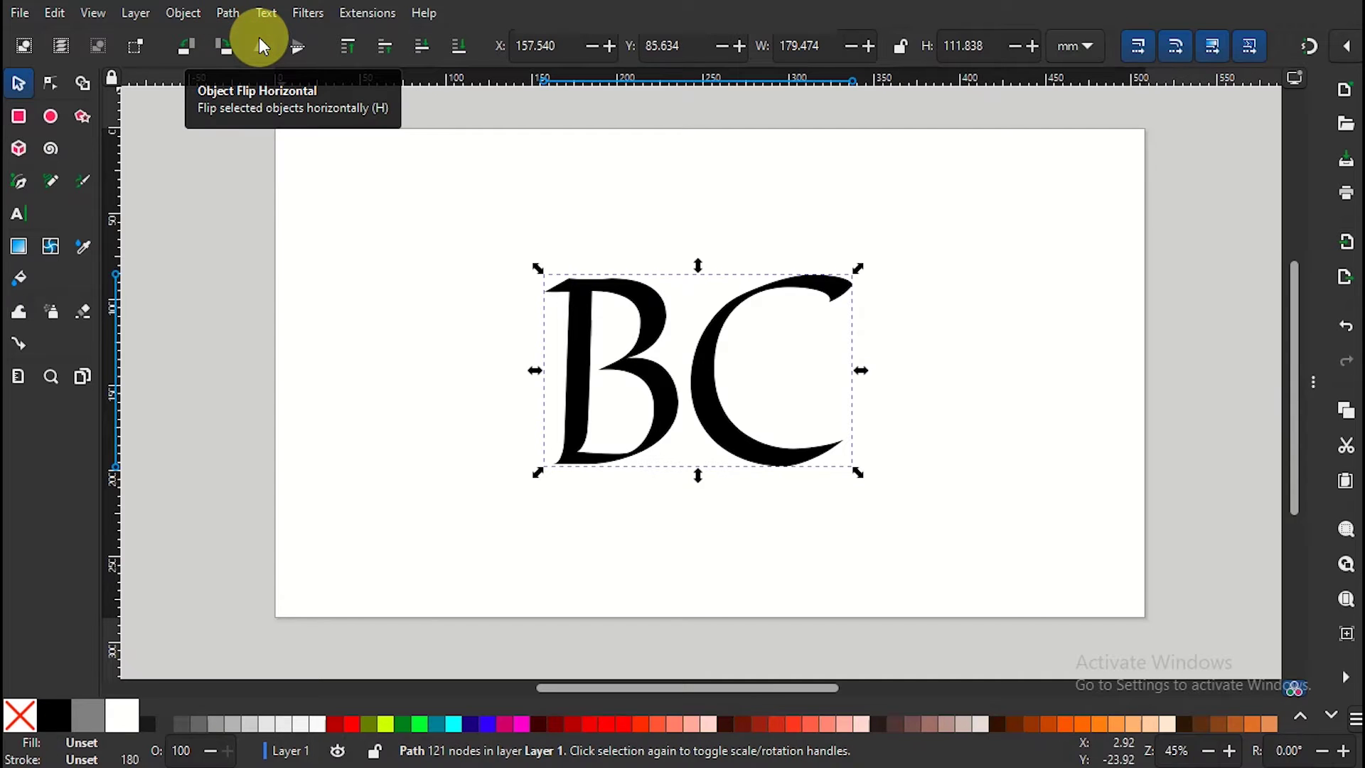
{"action": "left_click", "coordinate": [228, 13]}
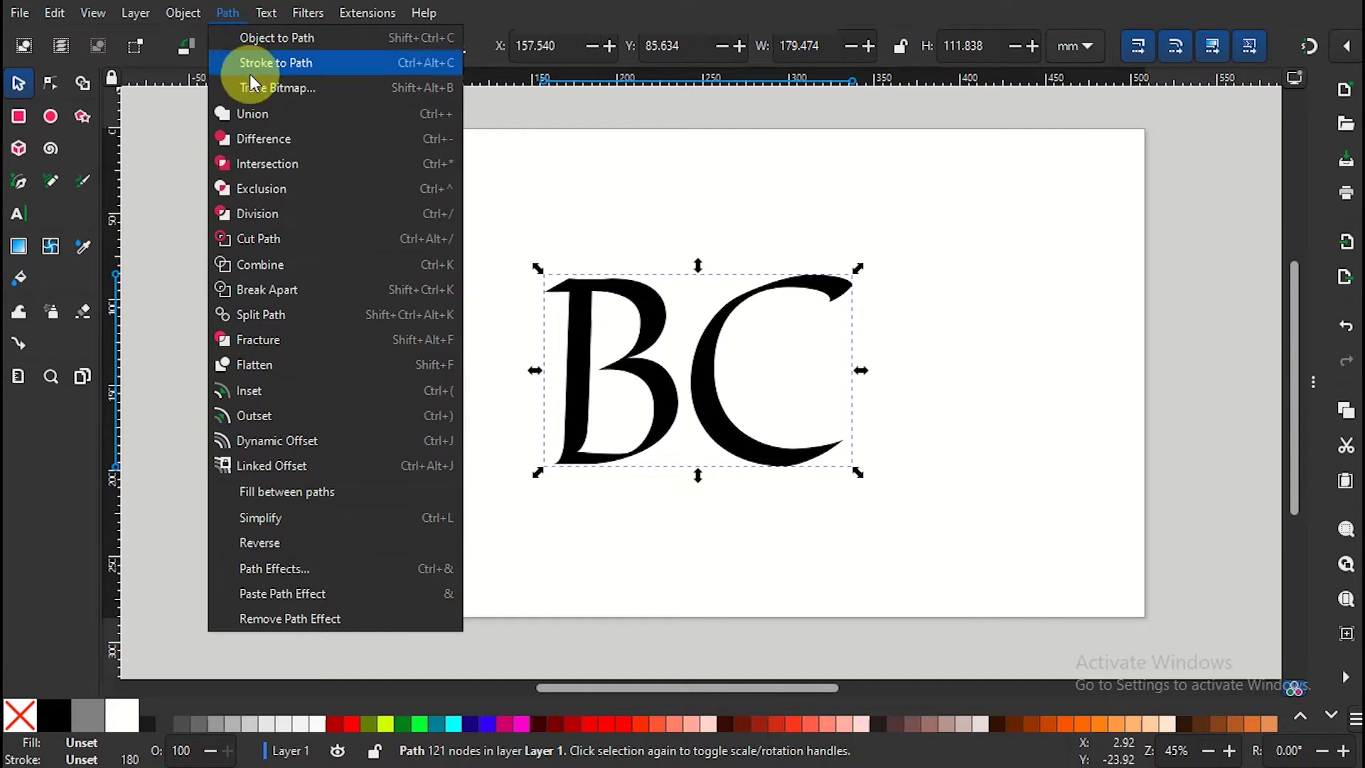
{"action": "left_click", "coordinate": [256, 315]}
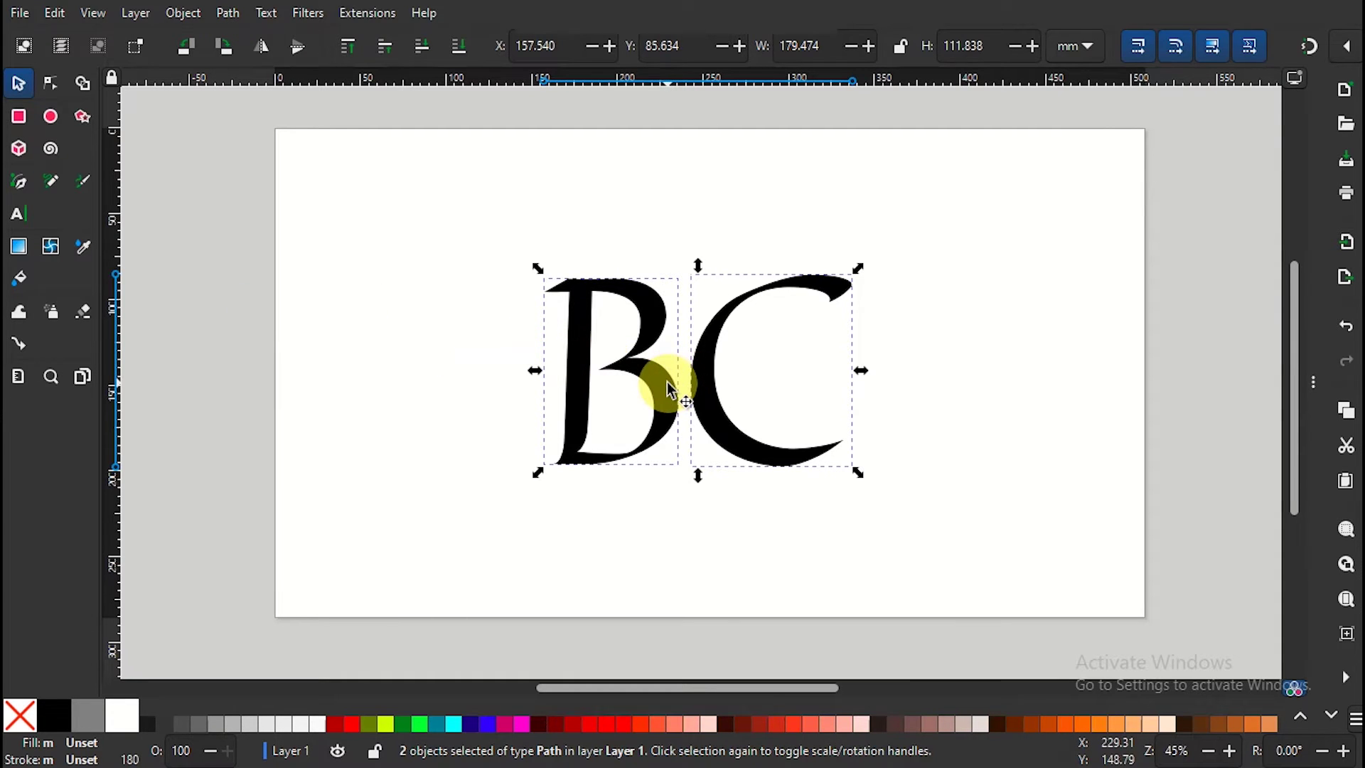
Centre the B on its own horizontally on the page
{"action": "left_click", "coordinate": [892, 309]}
{"action": "left_click", "coordinate": [649, 373]}
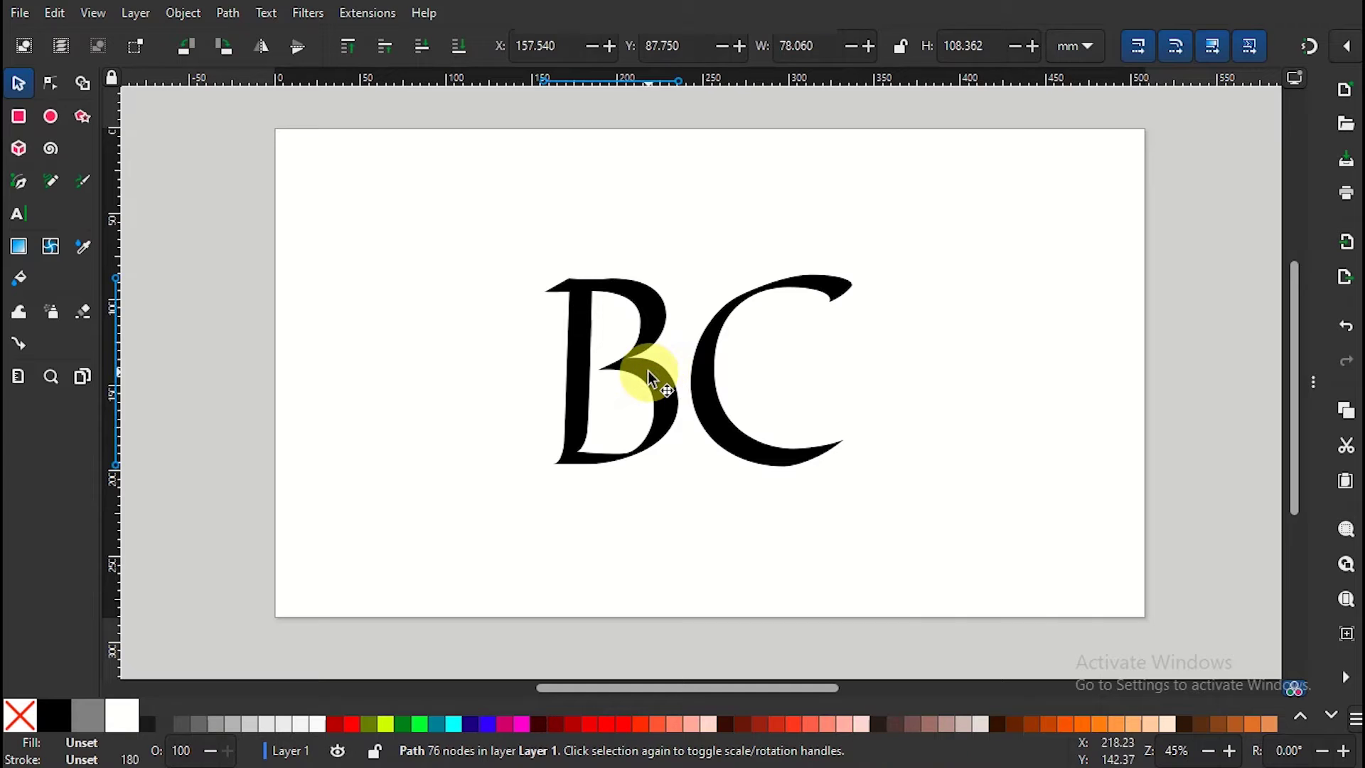
{"action": "left_click", "coordinate": [1313, 382]}
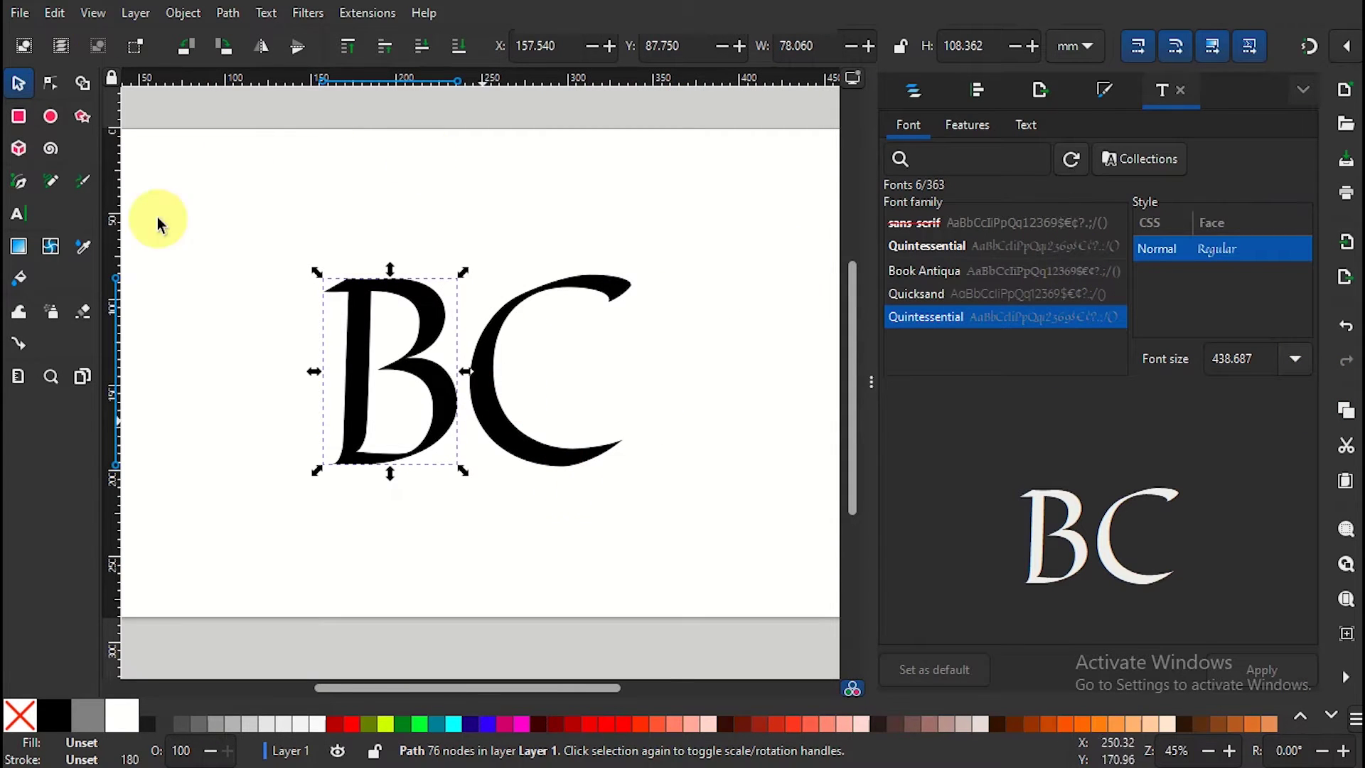
{"action": "left_click", "coordinate": [978, 90]}
{"action": "left_click", "coordinate": [984, 281]}
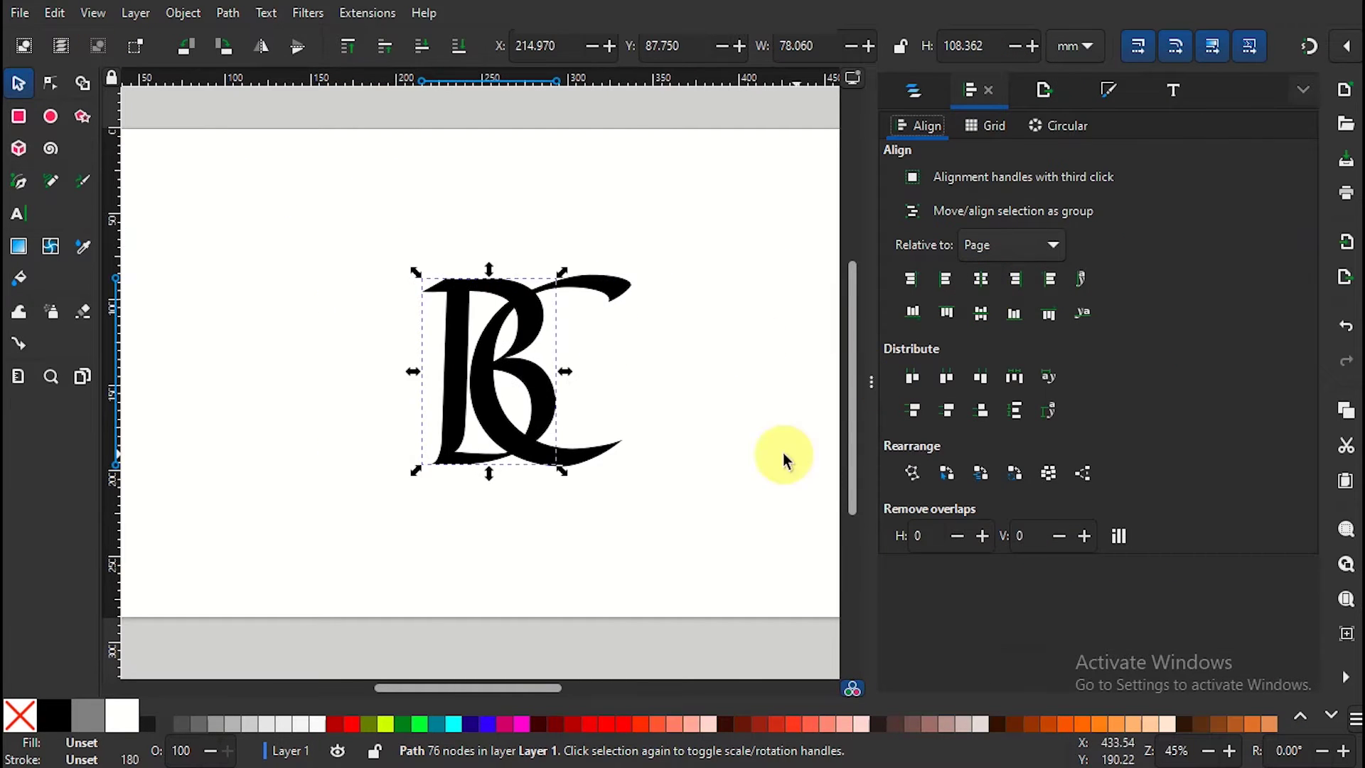
Shrink the C to about 80%, lower it about 37 mm onto the B, and select both letters
{"action": "left_click", "coordinate": [604, 456]}
{"action": "left_click", "coordinate": [872, 385]}
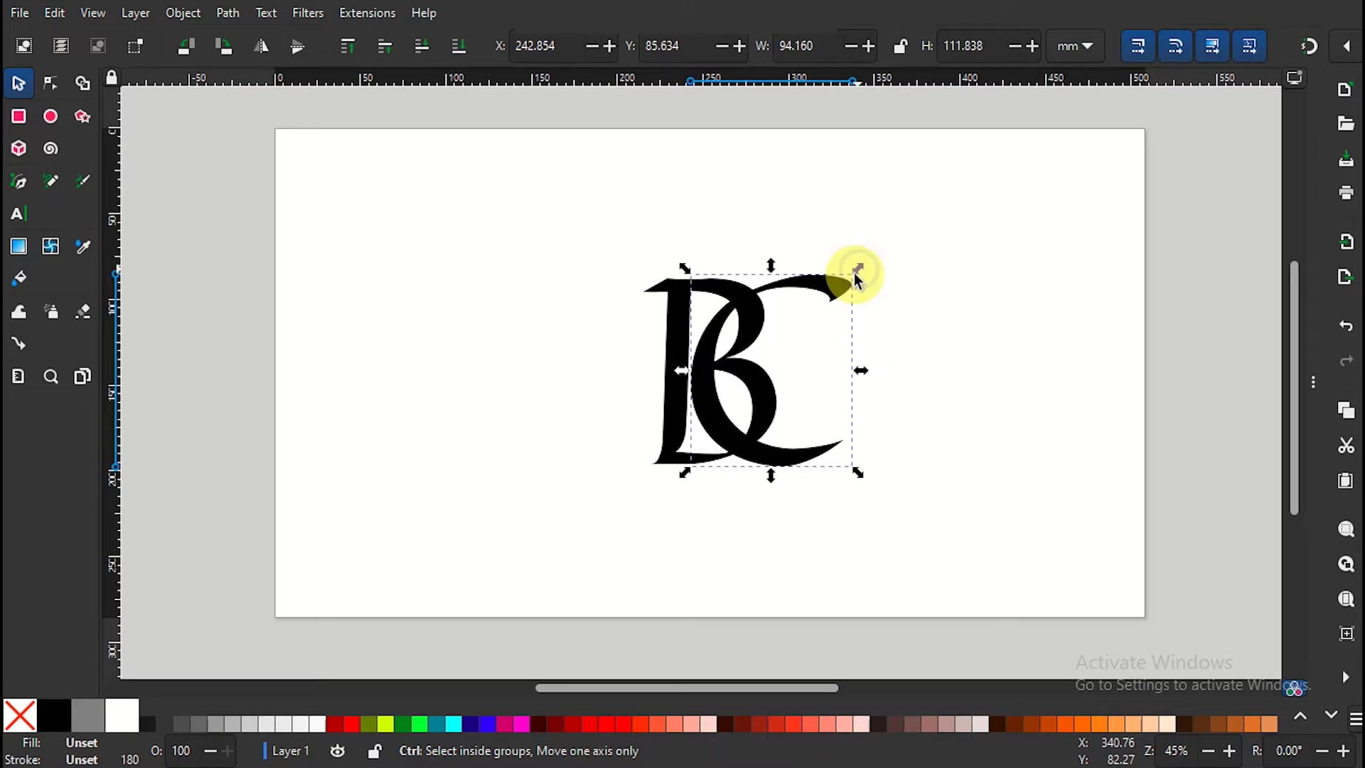
{"action": "left_click_drag", "start_coordinate": [863, 274], "coordinate": [843, 304]}
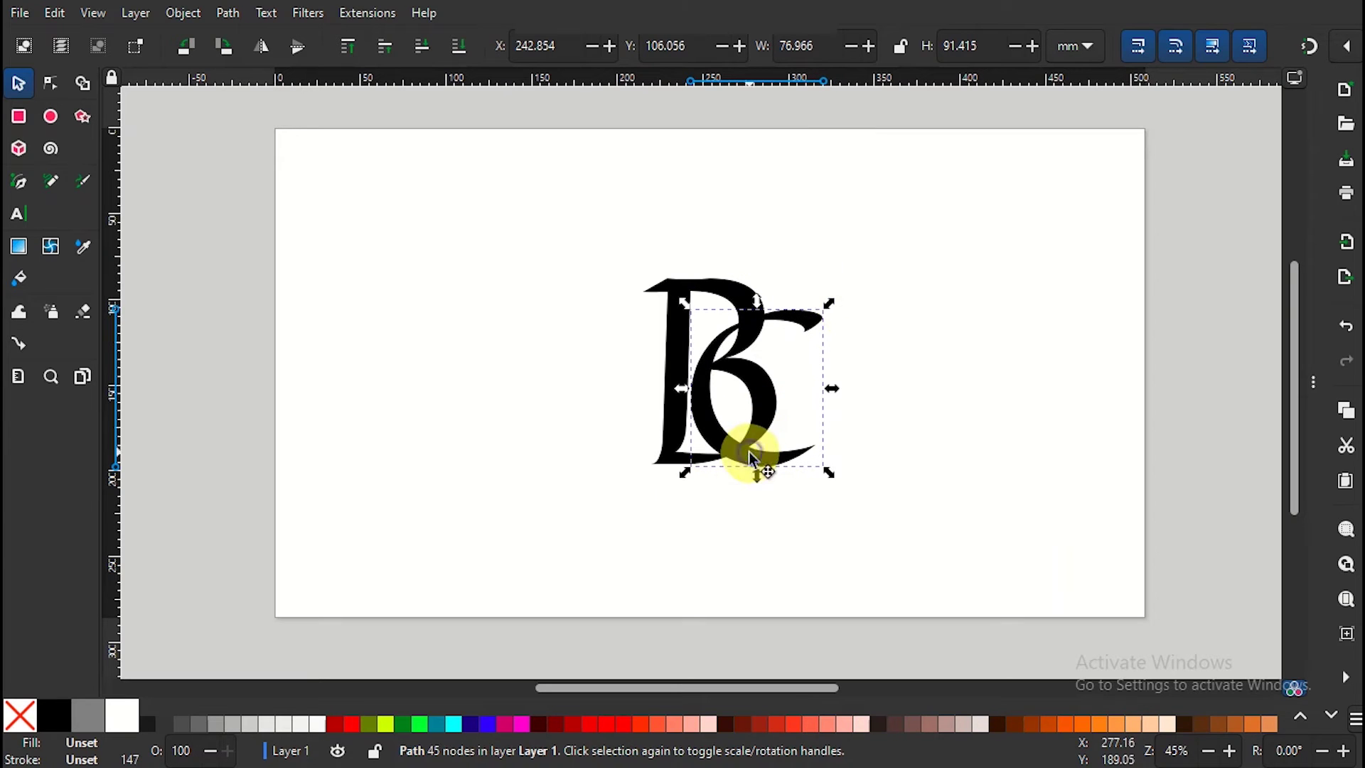
{"action": "left_click_drag", "start_coordinate": [745, 457], "coordinate": [754, 524]}
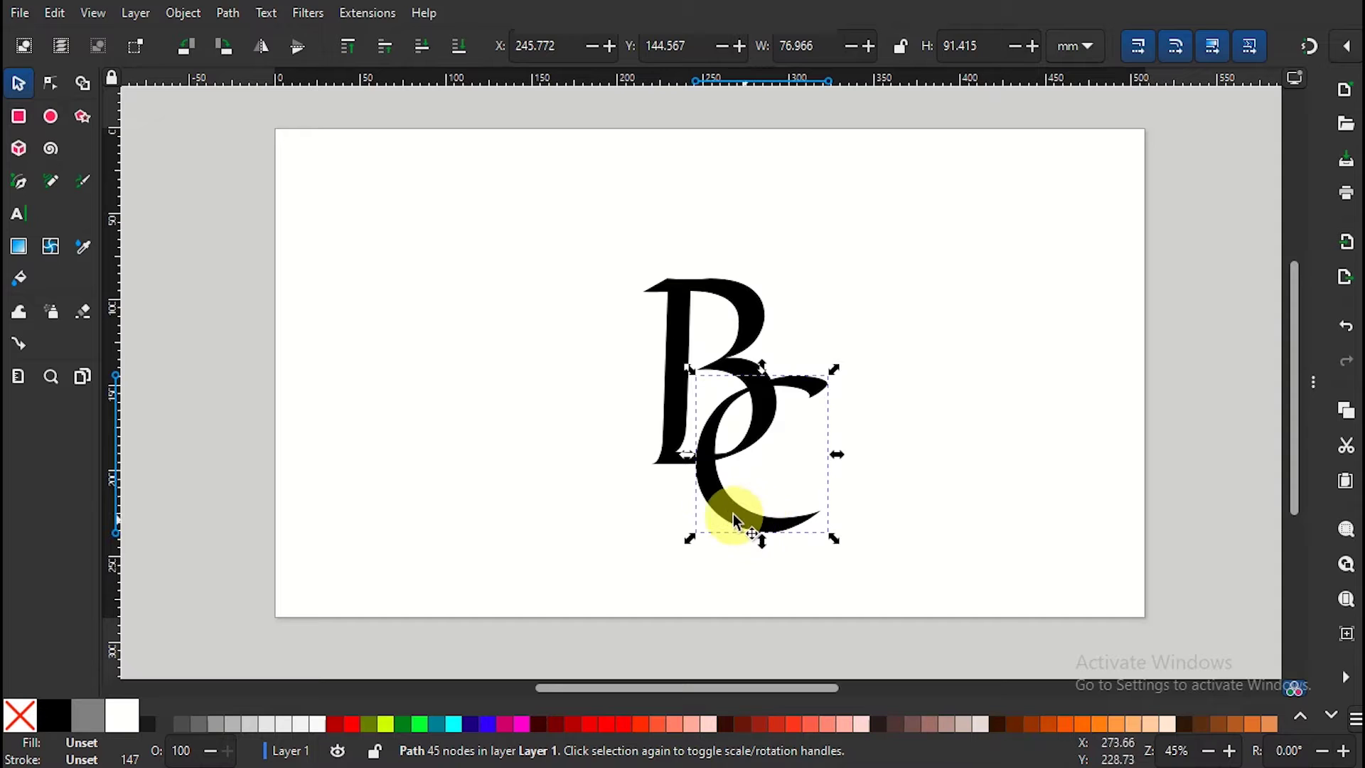
{"action": "left_click_drag", "start_coordinate": [734, 514], "coordinate": [743, 502]}
{"action": "left_click", "coordinate": [878, 395]}
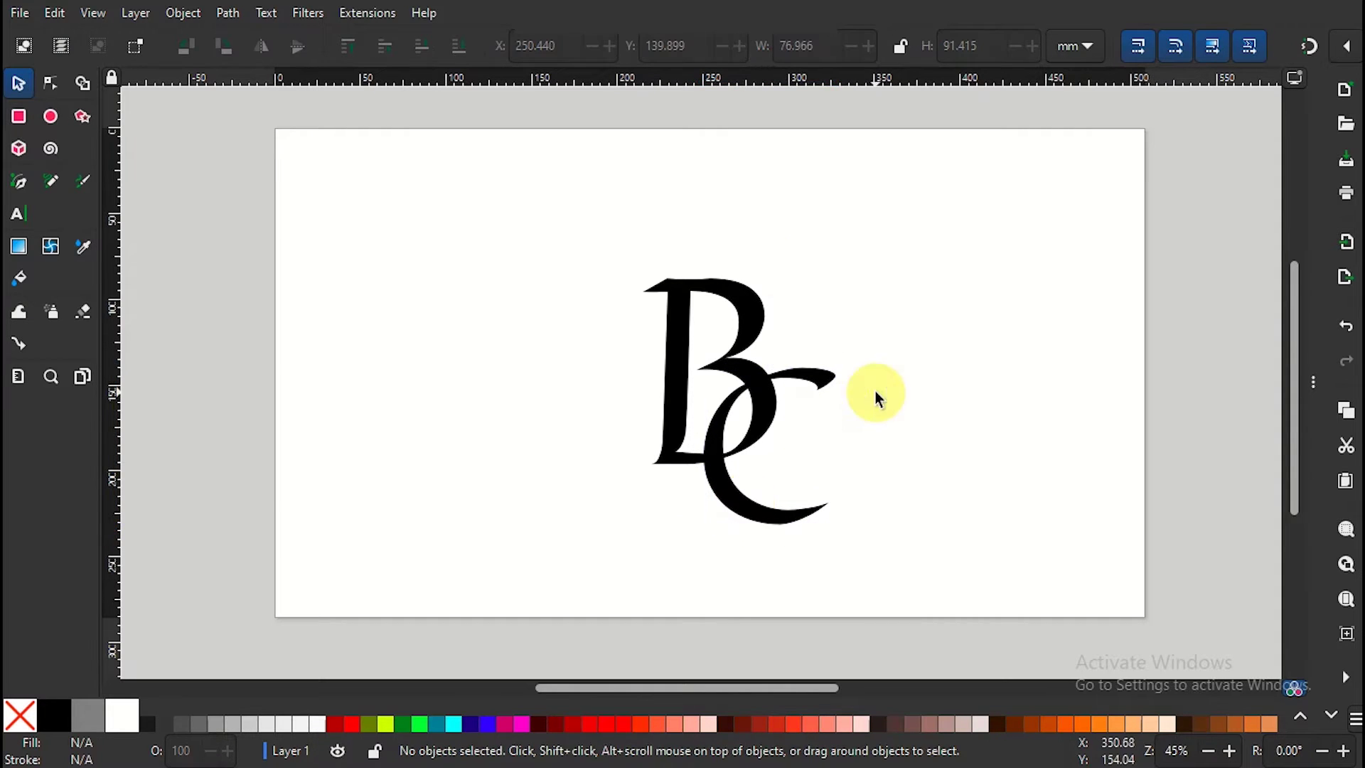
{"action": "left_click_drag", "start_coordinate": [565, 215], "coordinate": [874, 552]}
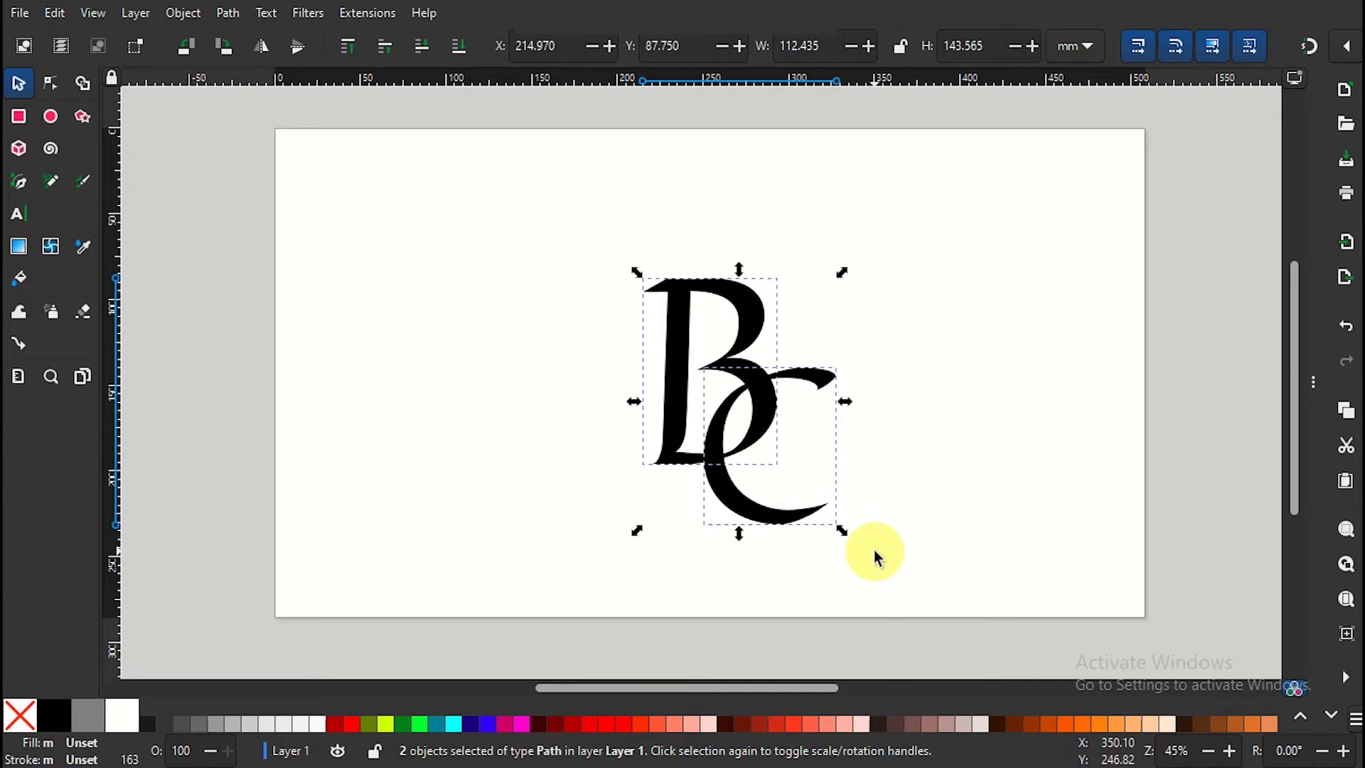
Duplicate both letter shapes in place, outset the copies repeatedly, and select all pieces
{"action": "left_click", "coordinate": [57, 16]}
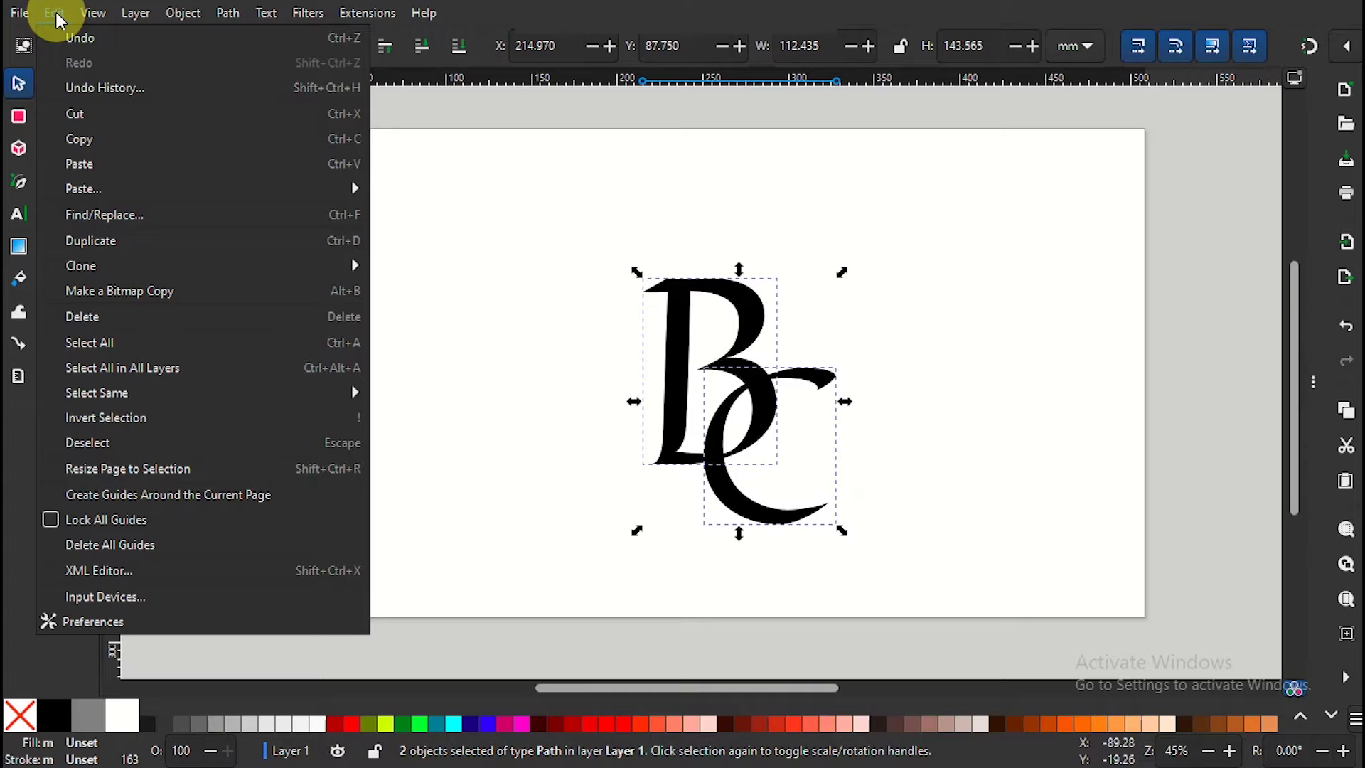
{"action": "left_click", "coordinate": [107, 242]}
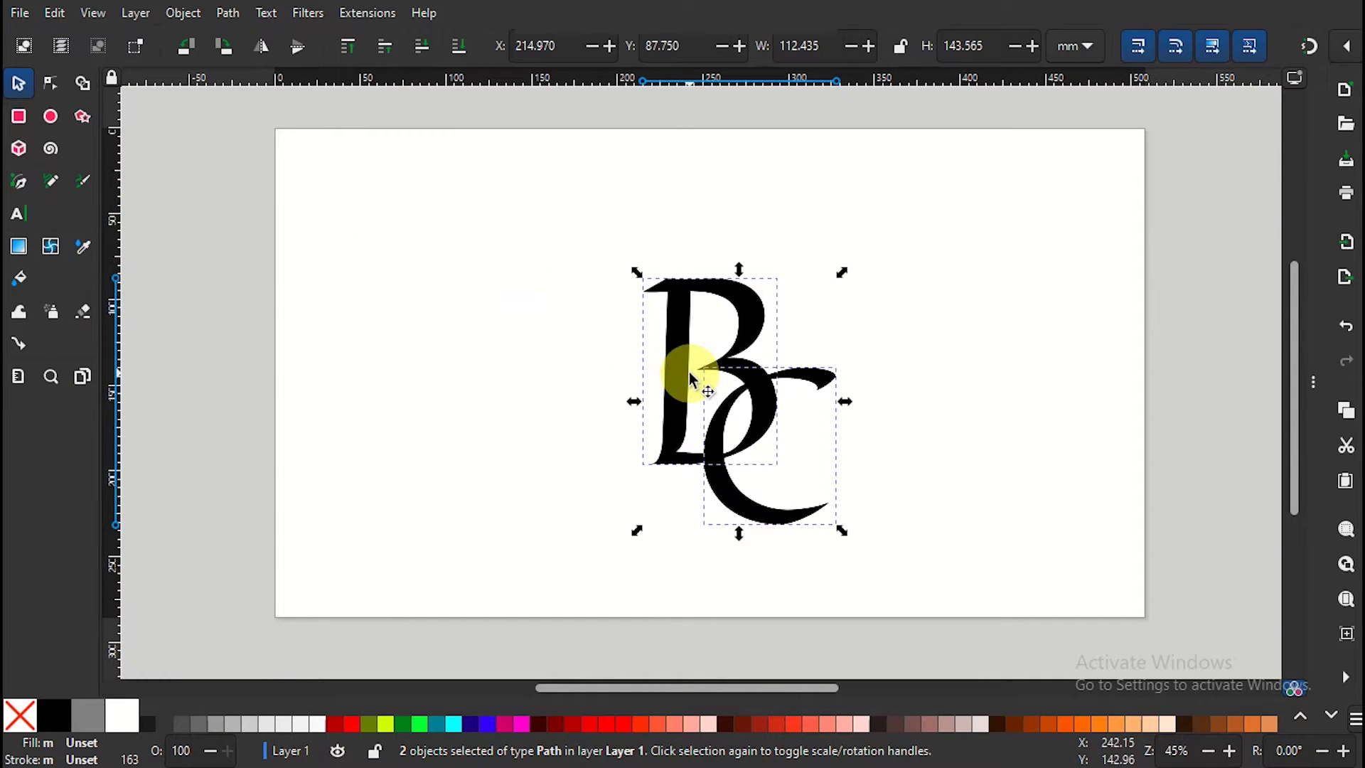
{"action": "left_click", "coordinate": [229, 13]}
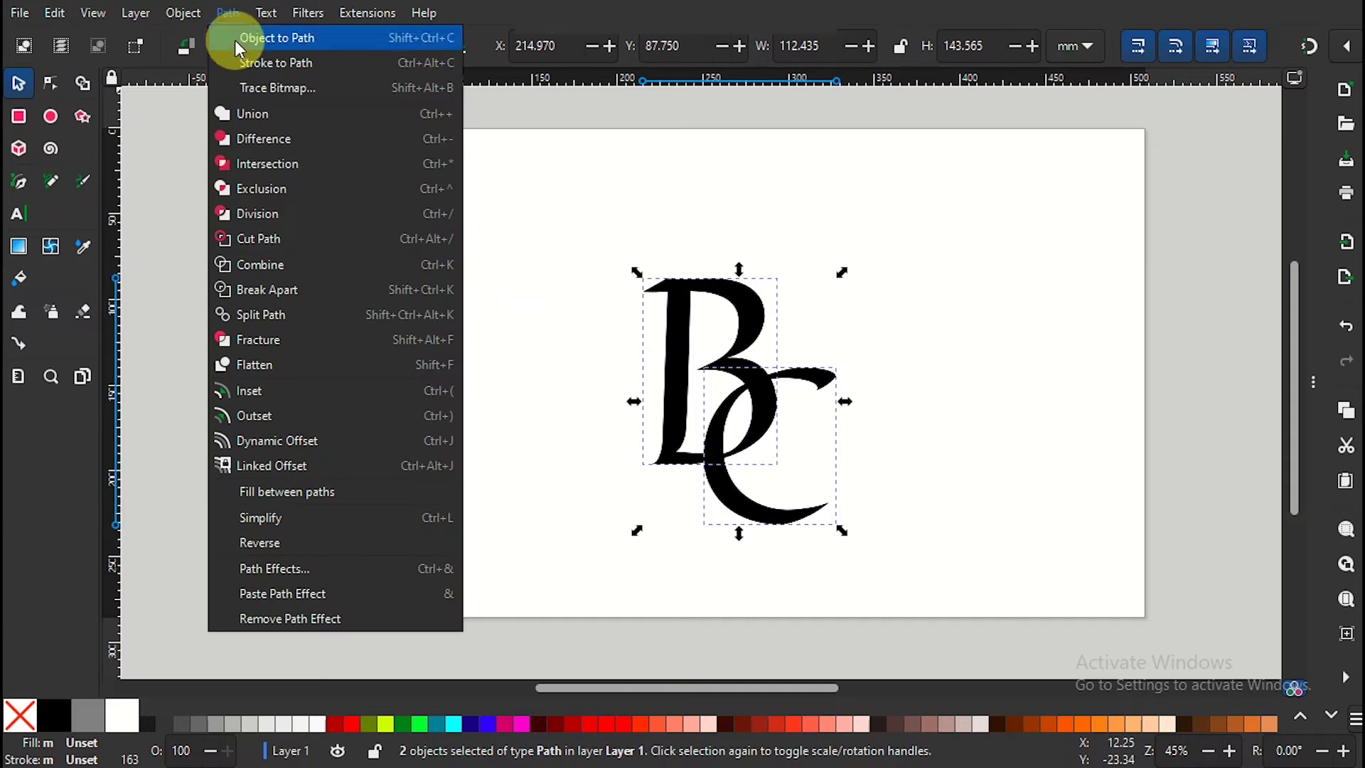
{"action": "left_click", "coordinate": [314, 415]}
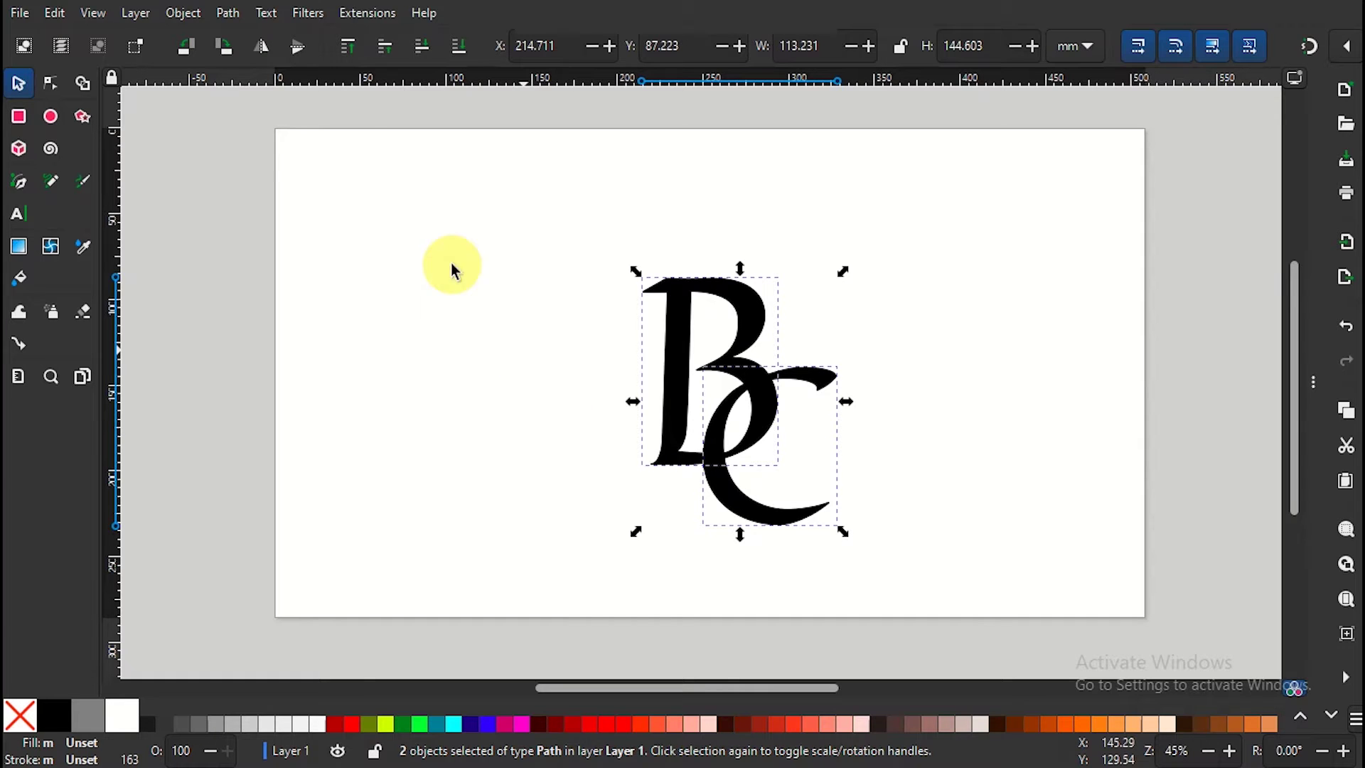
{"action": "left_click", "coordinate": [227, 13]}
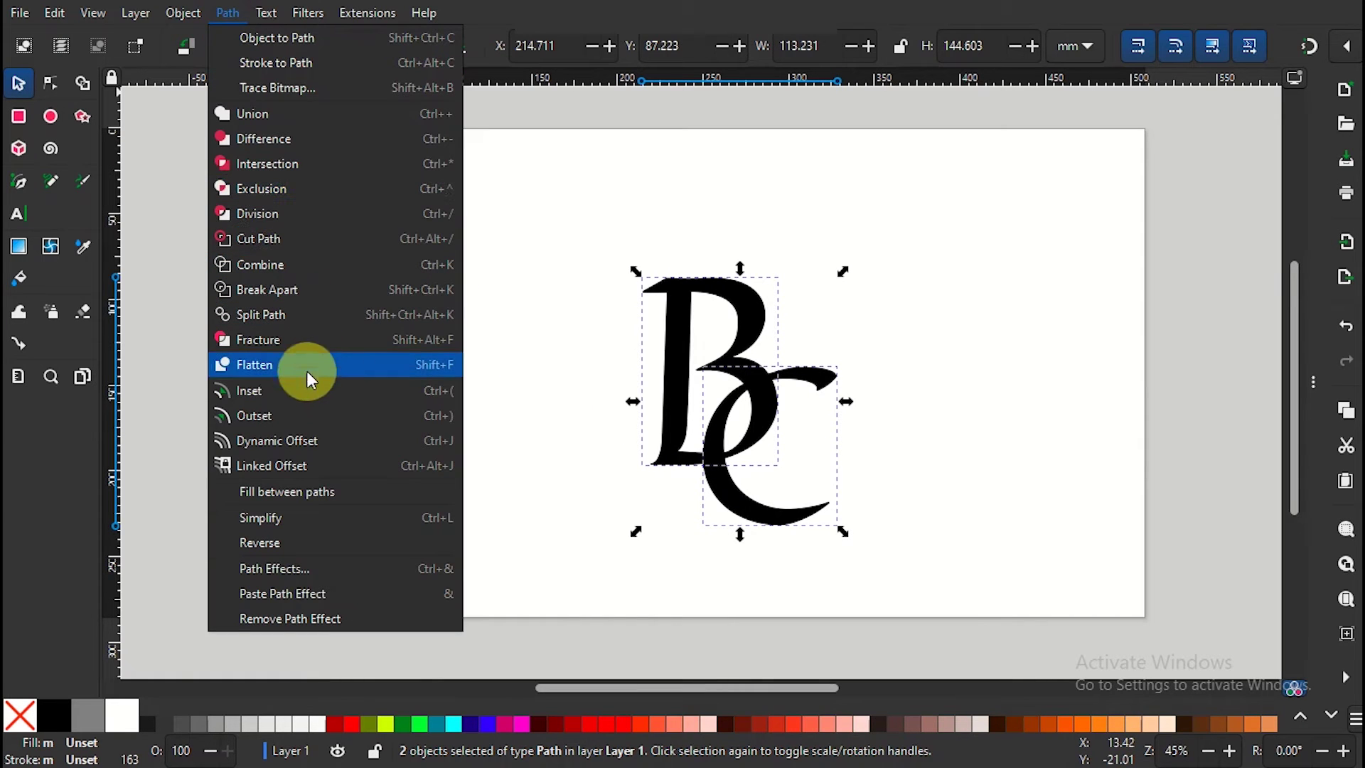
{"action": "left_click", "coordinate": [255, 417]}
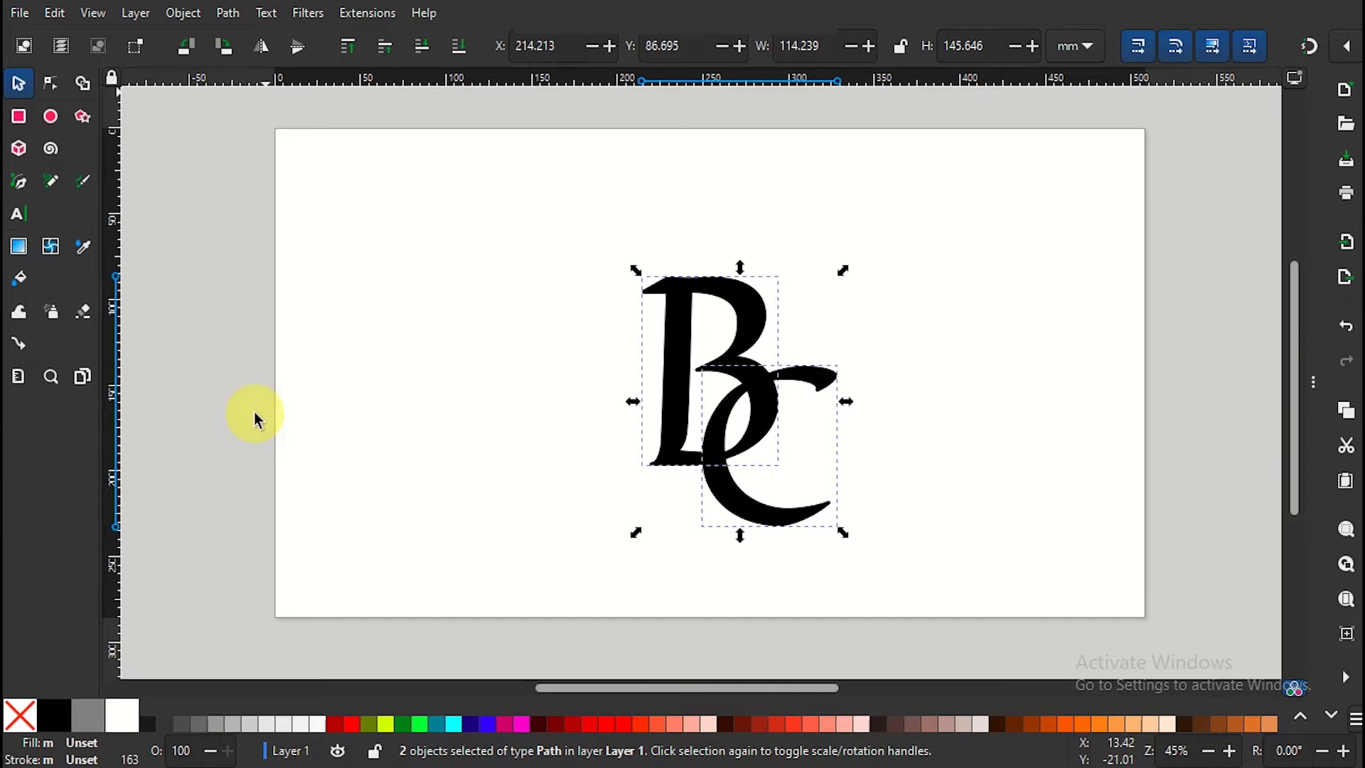
{"action": "left_click", "coordinate": [236, 15]}
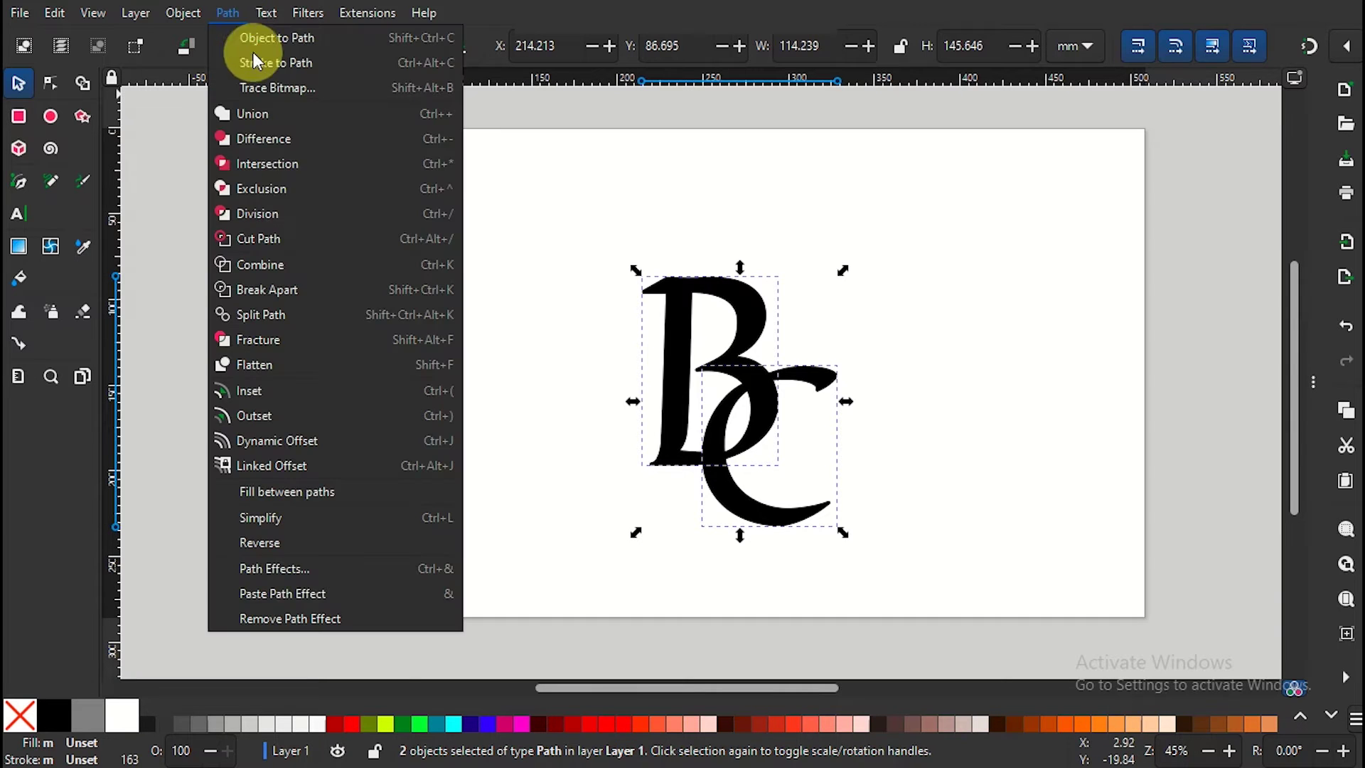
{"action": "left_click", "coordinate": [318, 411]}
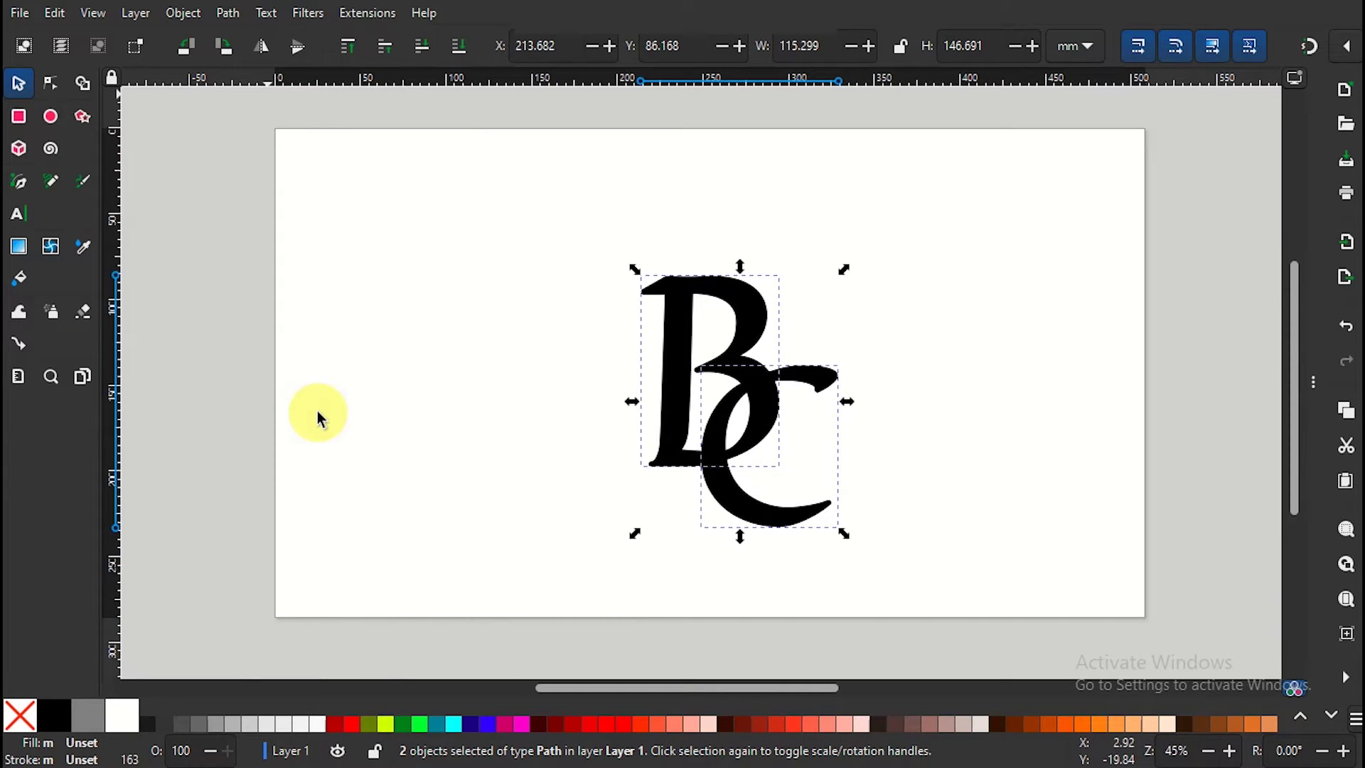
{"action": "left_click_drag", "start_coordinate": [544, 176], "coordinate": [903, 556]}
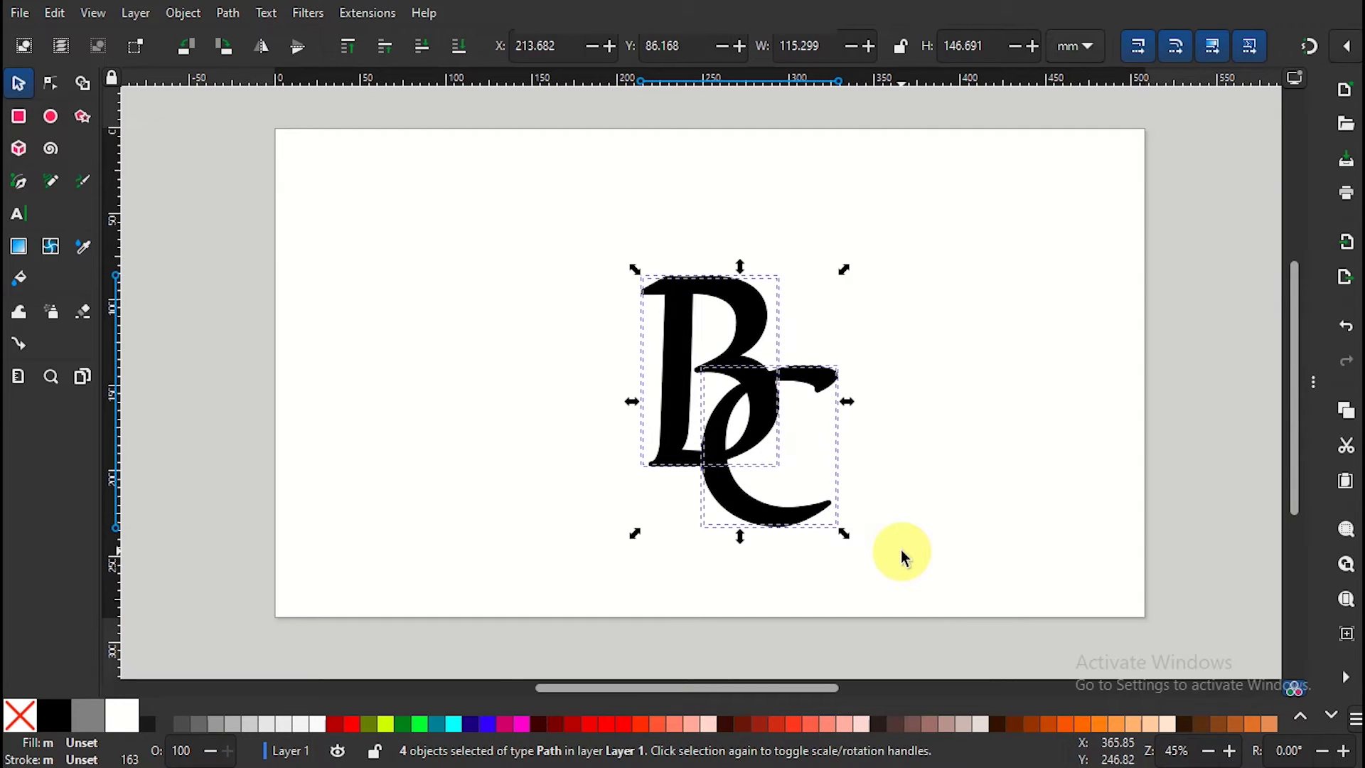
With Shape Builder, unite the B's outer fragment and the C's crescent, tail and arcs
{"action": "left_click", "coordinate": [87, 82]}
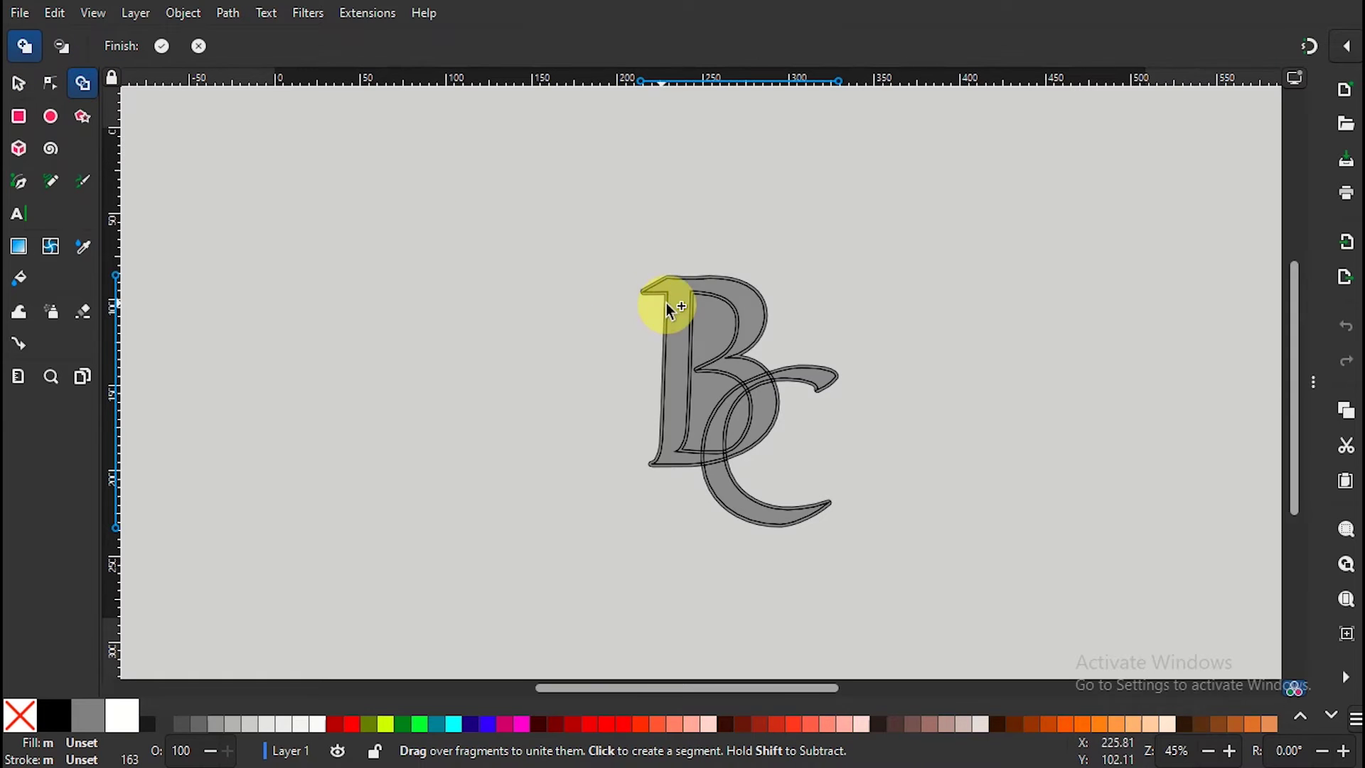
{"action": "key", "text": "plus"}
{"action": "key", "text": "plus"}
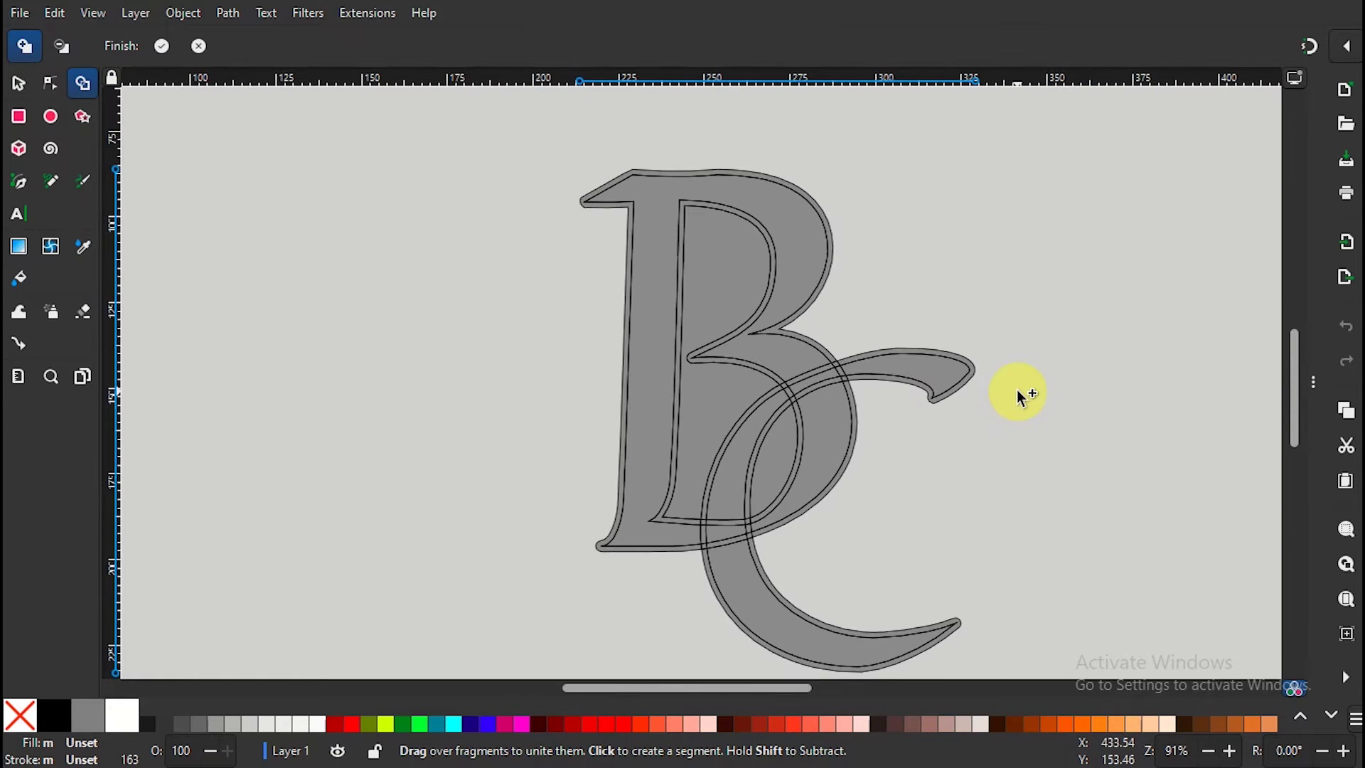
{"action": "left_click", "coordinate": [646, 246]}
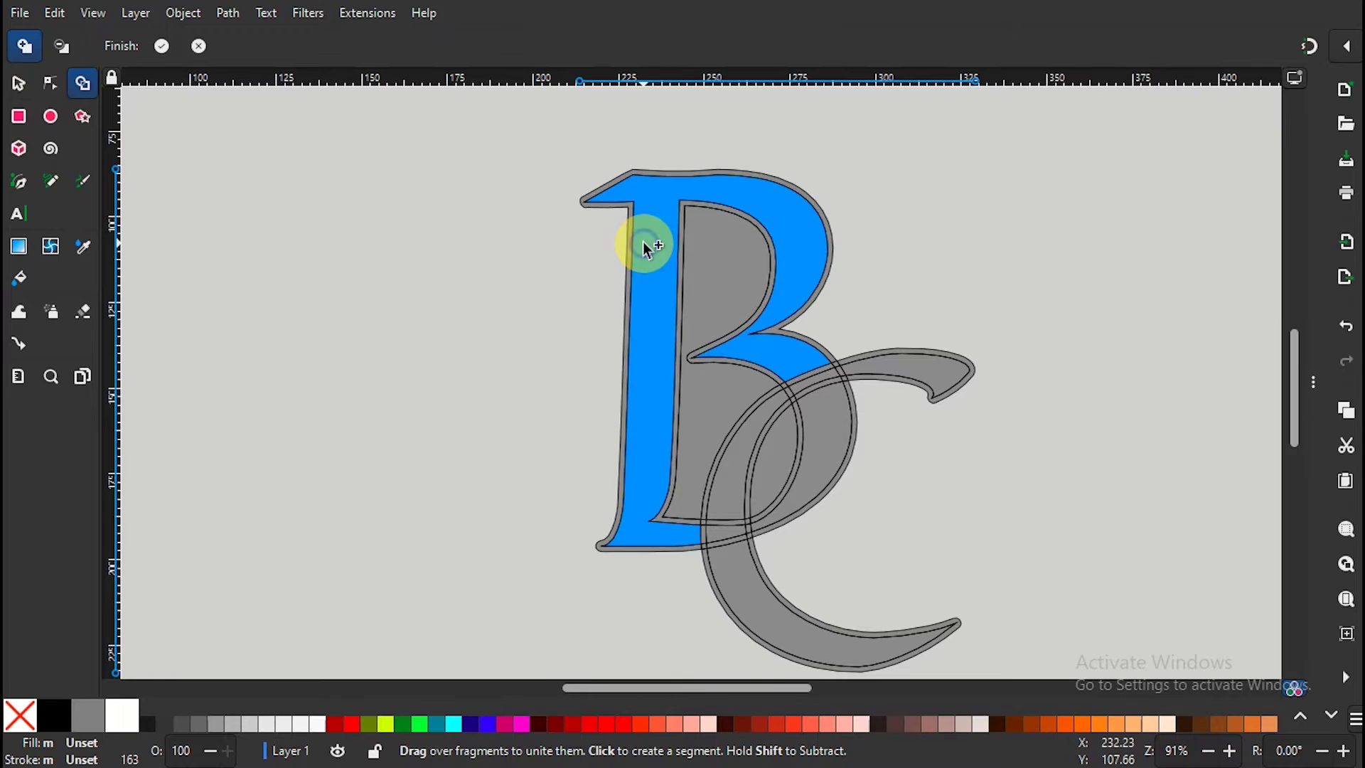
{"action": "left_click", "coordinate": [816, 429]}
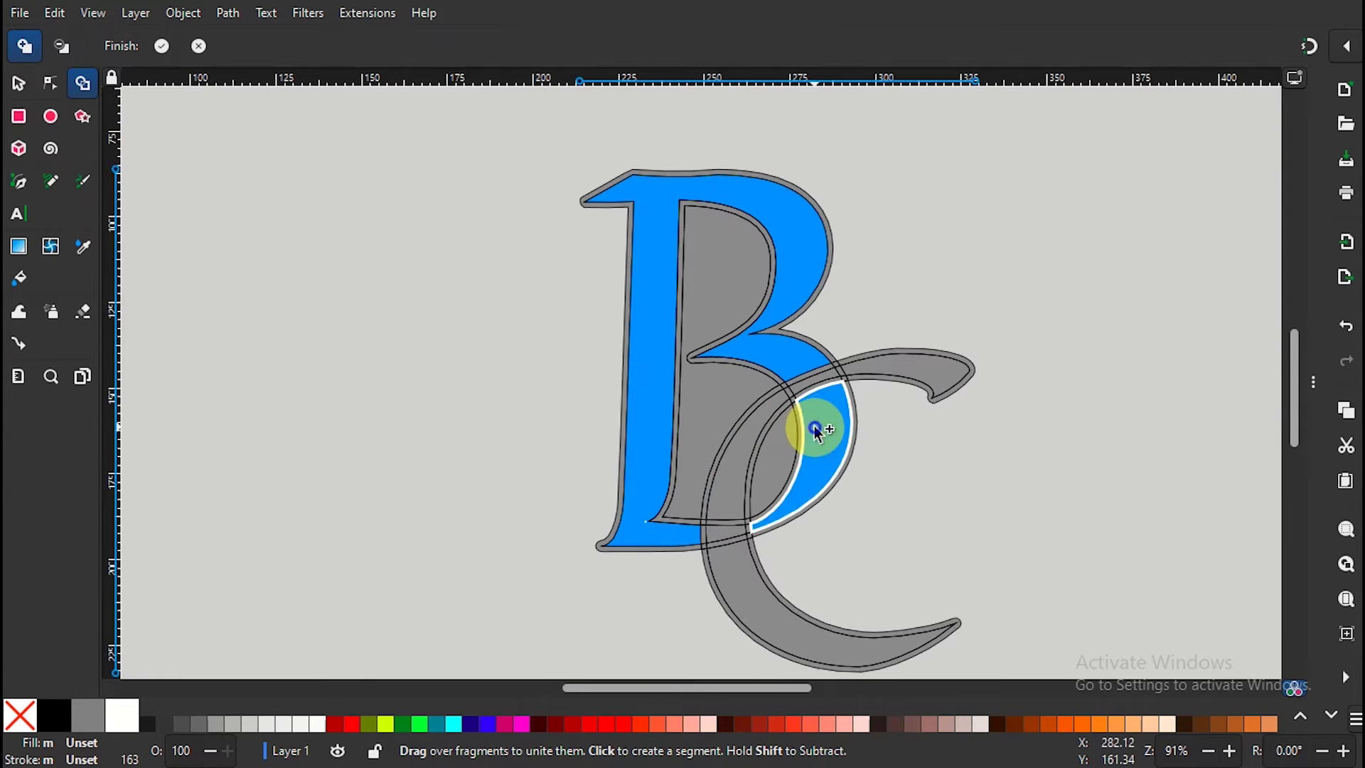
{"action": "left_click", "coordinate": [924, 368]}
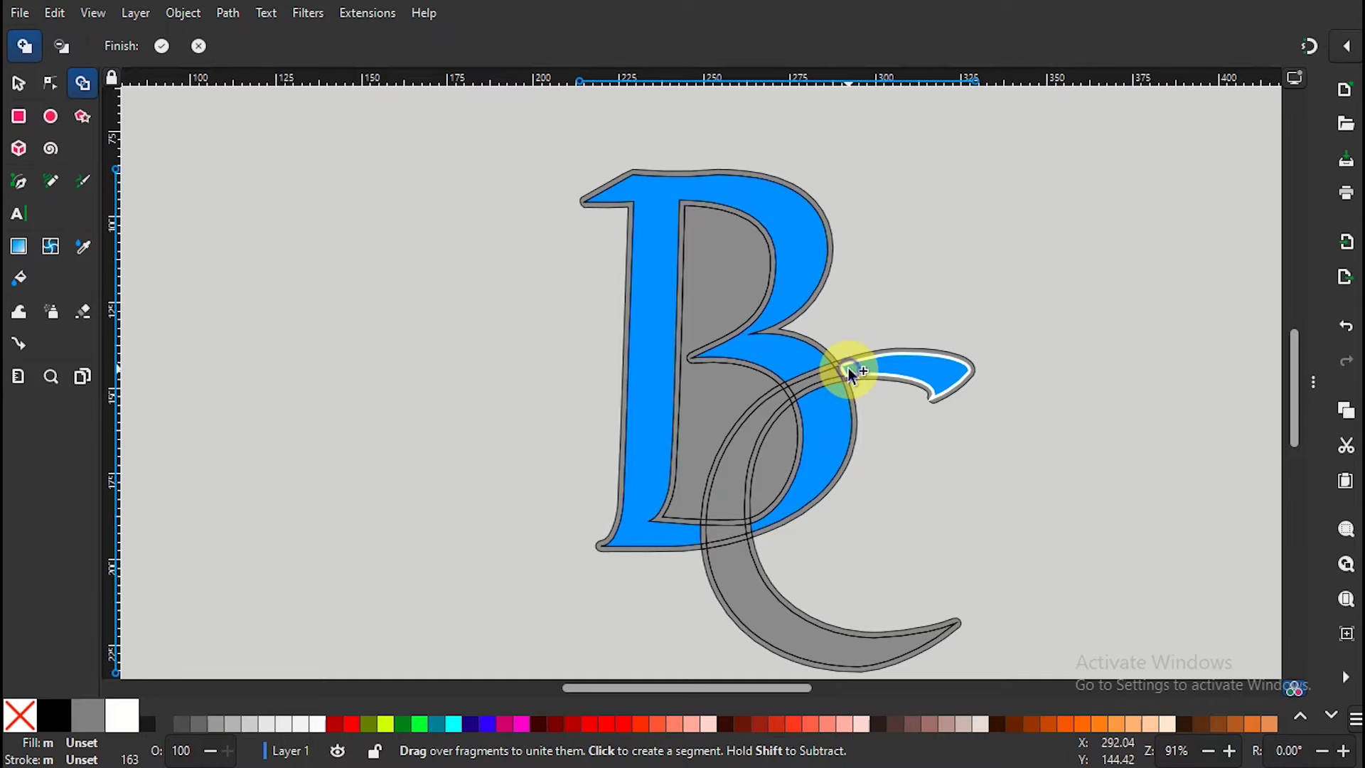
{"action": "left_click_drag", "start_coordinate": [795, 390], "coordinate": [778, 403]}
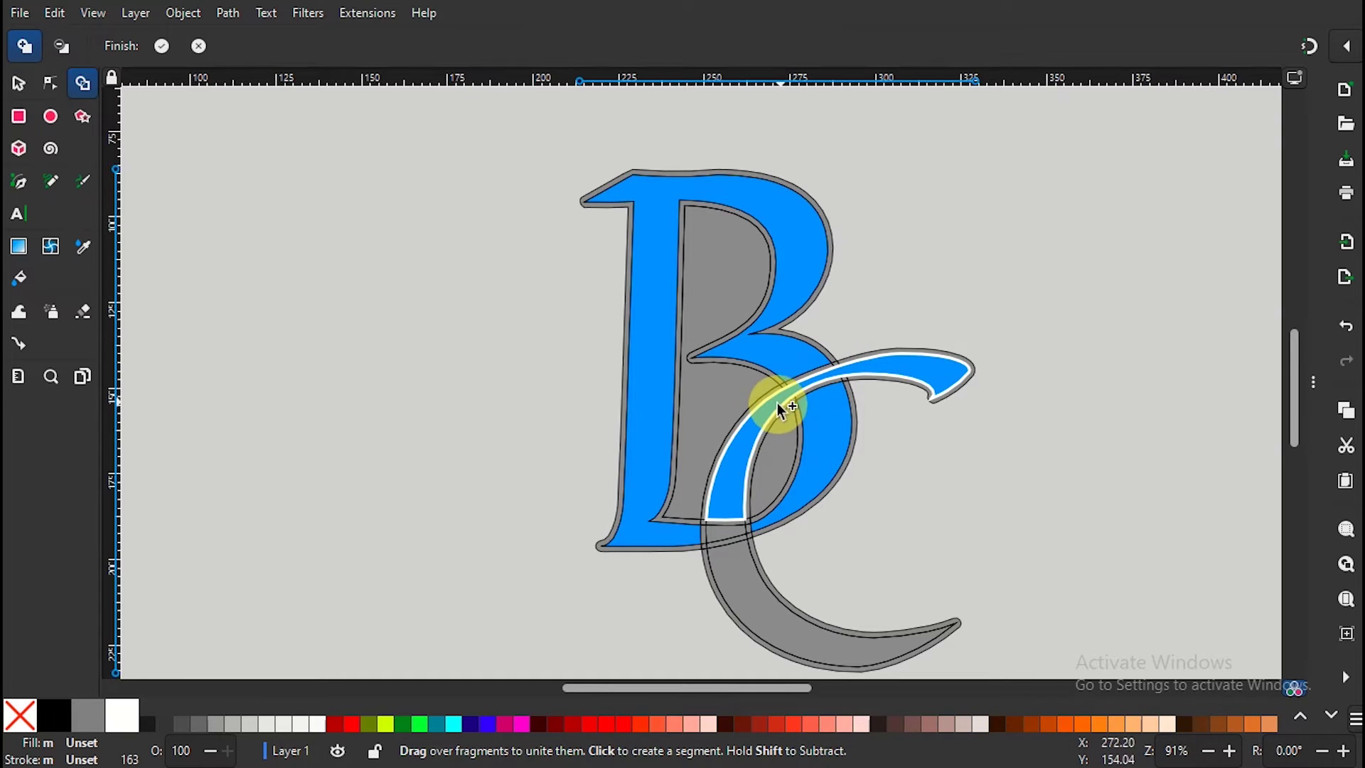
{"action": "left_click_drag", "start_coordinate": [722, 534], "coordinate": [727, 552]}
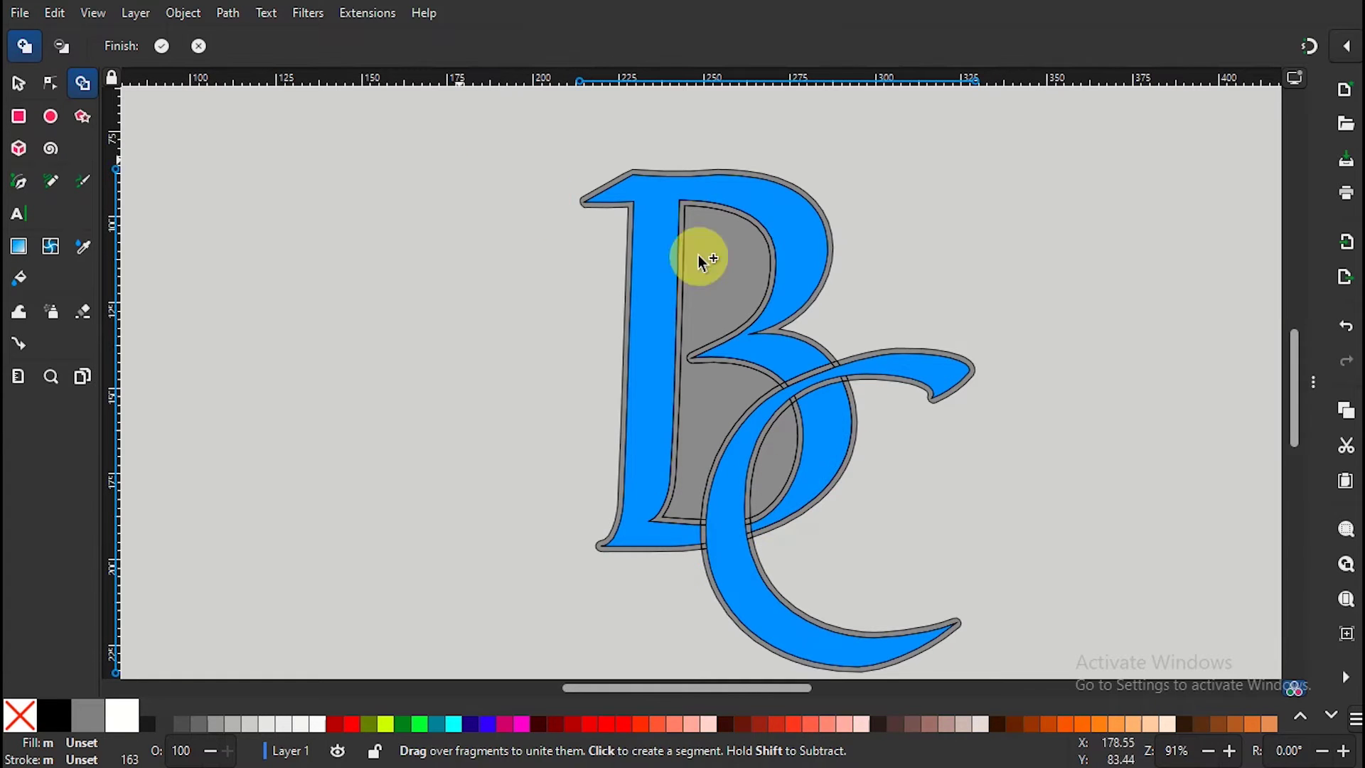
Finish the Shape Builder result and check the B, inner piece and C individually
{"action": "left_click", "coordinate": [160, 47]}
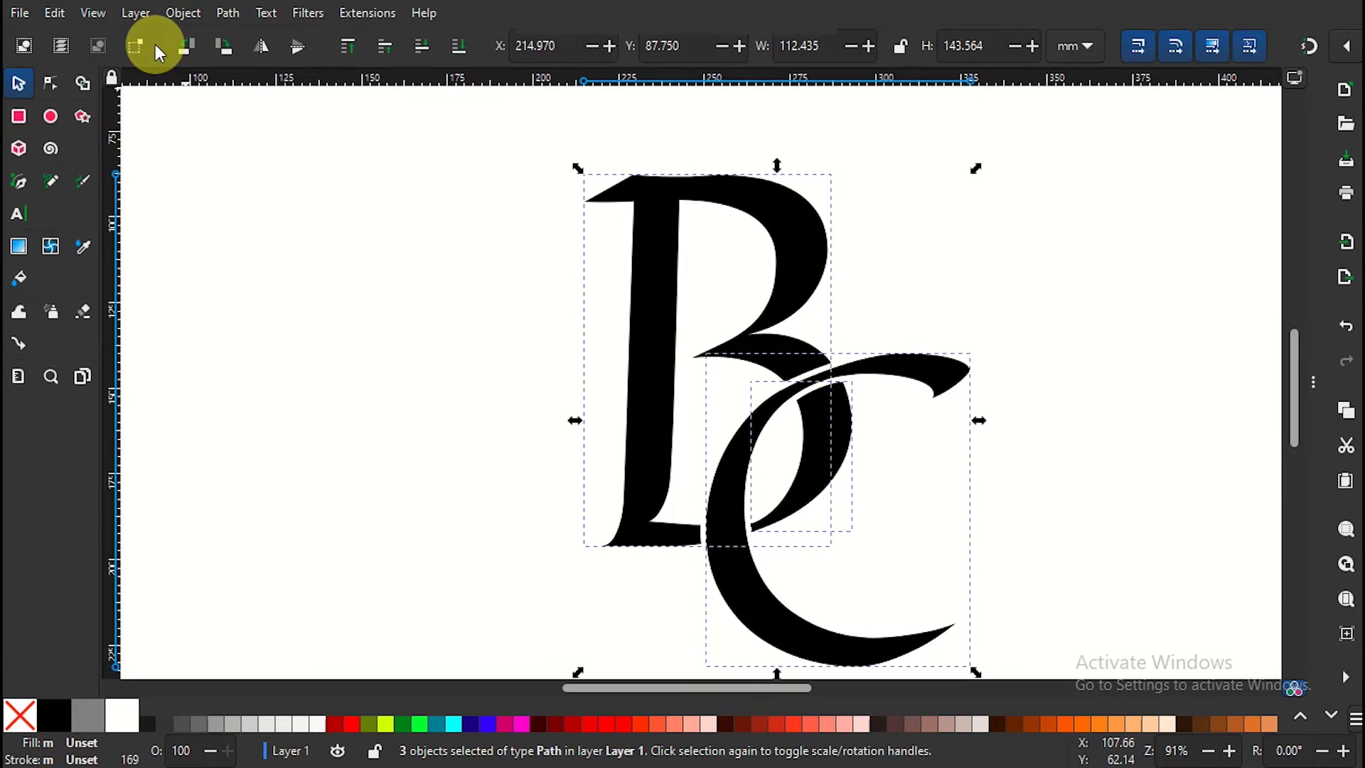
{"action": "key", "text": "5"}
{"action": "left_click", "coordinate": [1019, 274]}
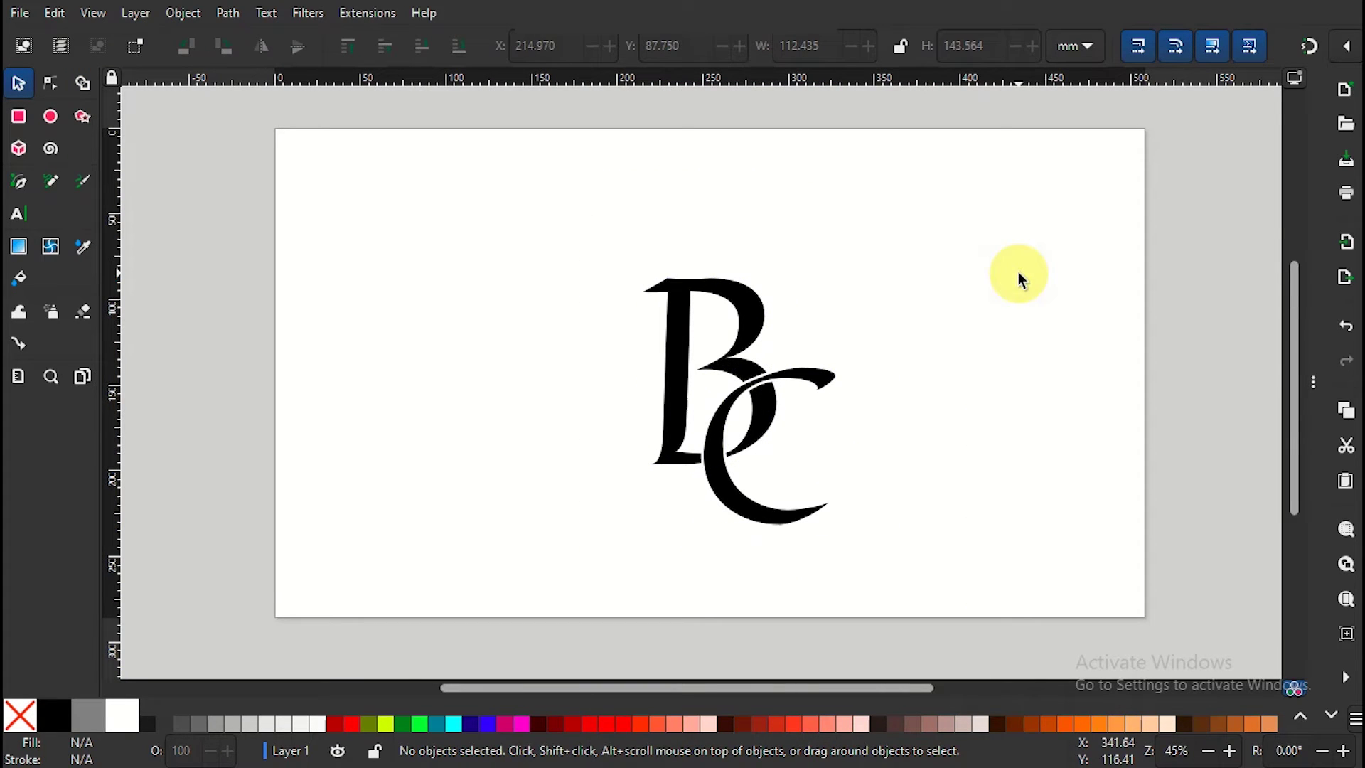
{"action": "left_click", "coordinate": [745, 309]}
{"action": "left_click", "coordinate": [868, 331]}
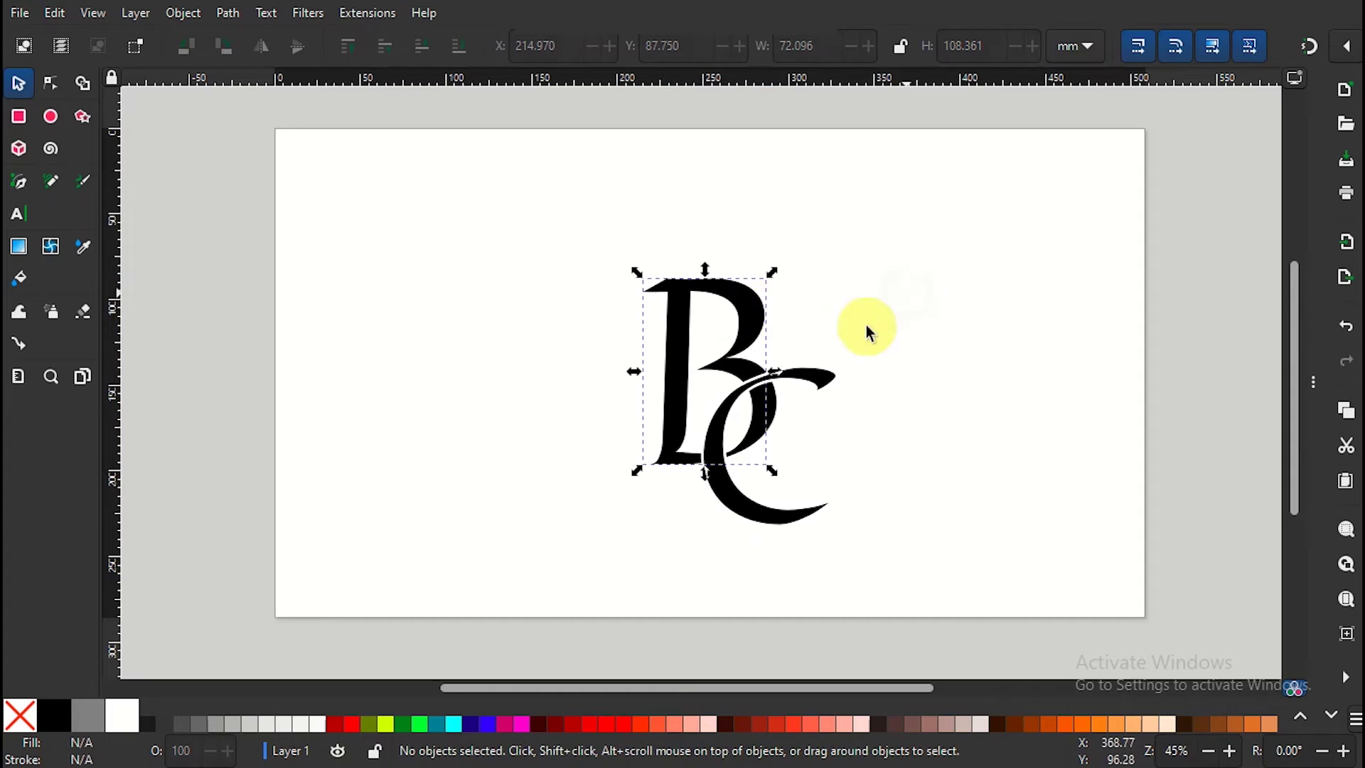
{"action": "left_click", "coordinate": [766, 404]}
{"action": "left_click", "coordinate": [962, 344]}
{"action": "left_click", "coordinate": [773, 523]}
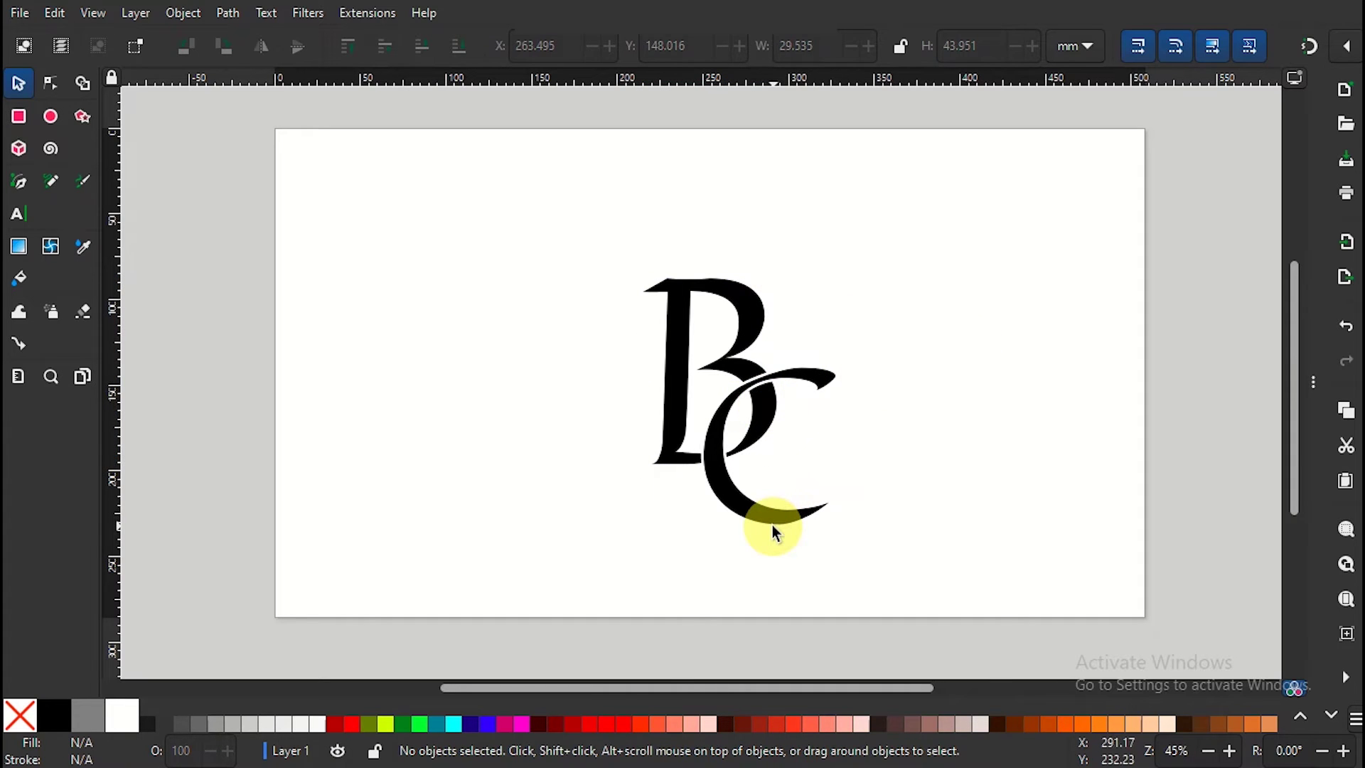
{"action": "left_click", "coordinate": [773, 522]}
{"action": "left_click", "coordinate": [963, 295]}
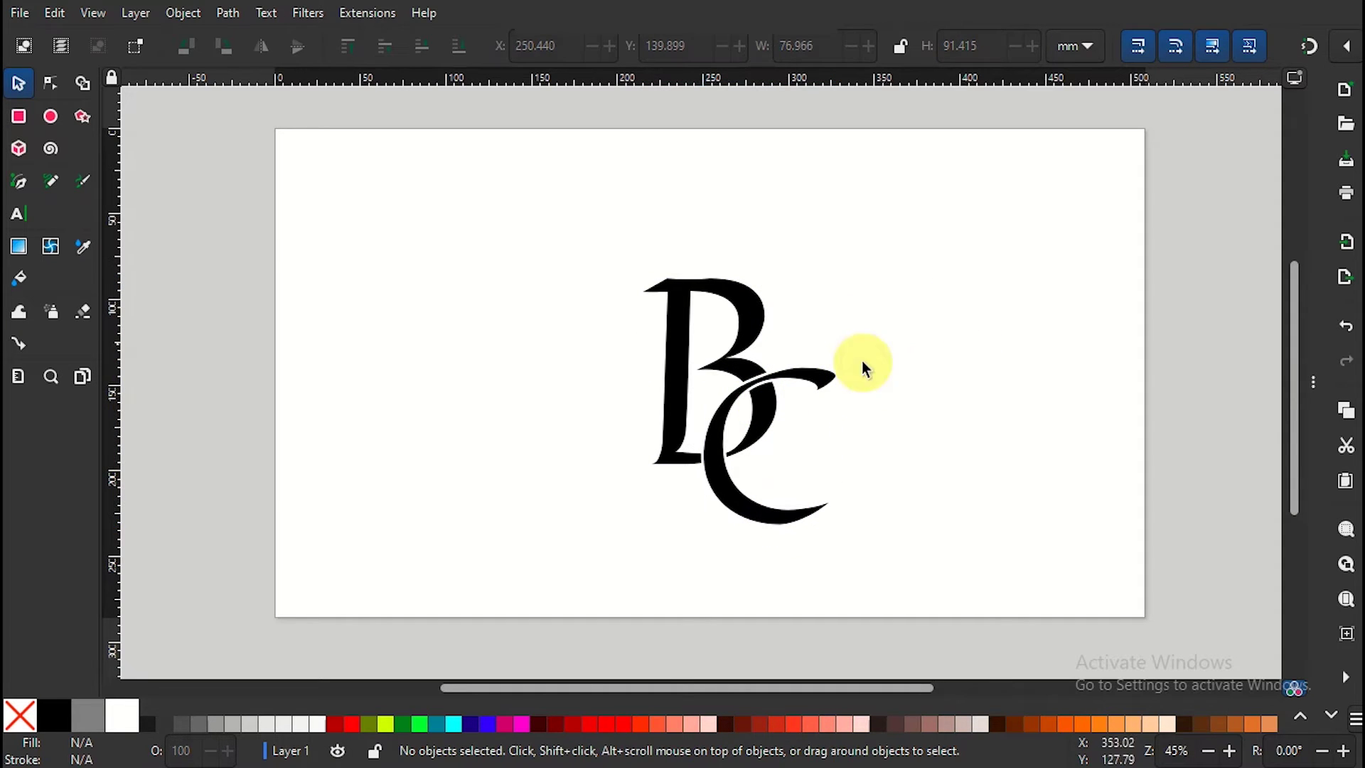
Union the small piece inside the C with the B into one path
{"action": "left_click", "coordinate": [758, 426]}
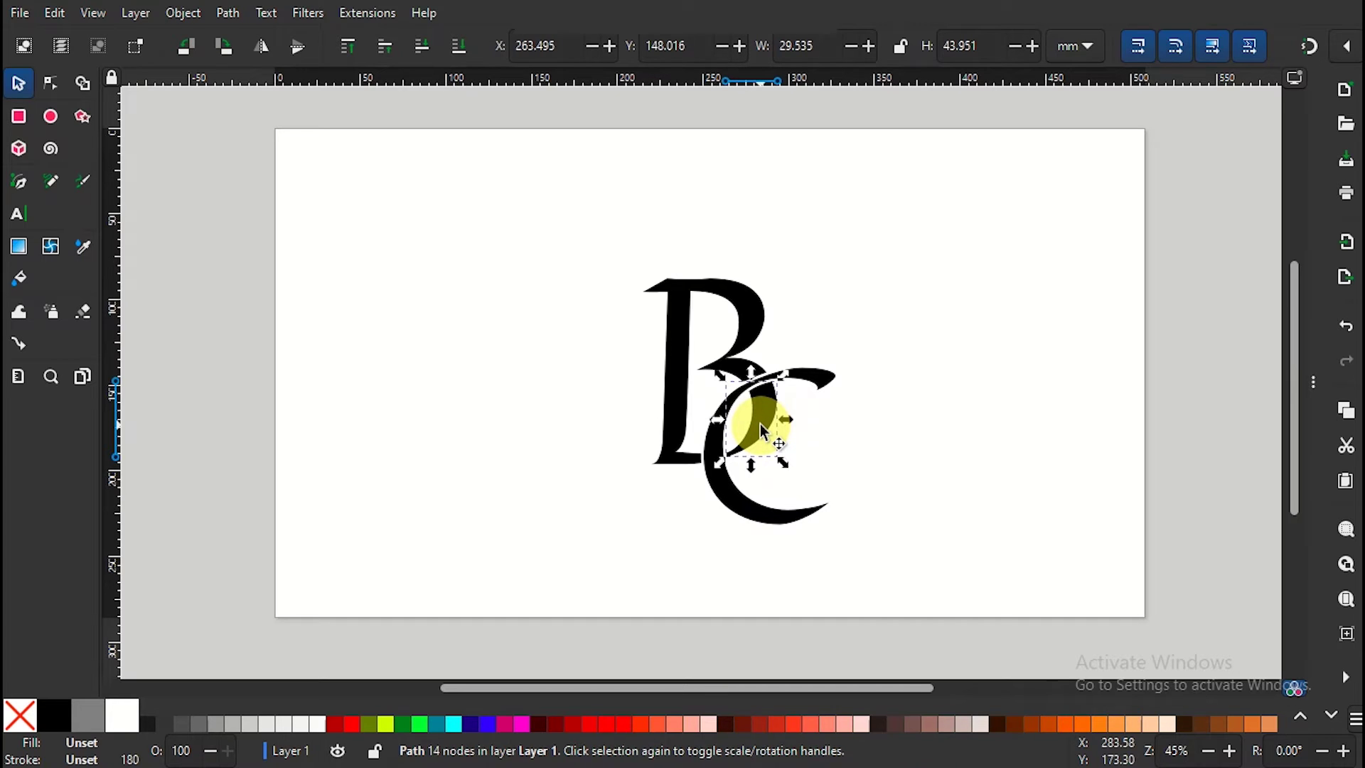
{"action": "left_click", "coordinate": [680, 327], "text": "shift"}
{"action": "key", "text": "plus"}
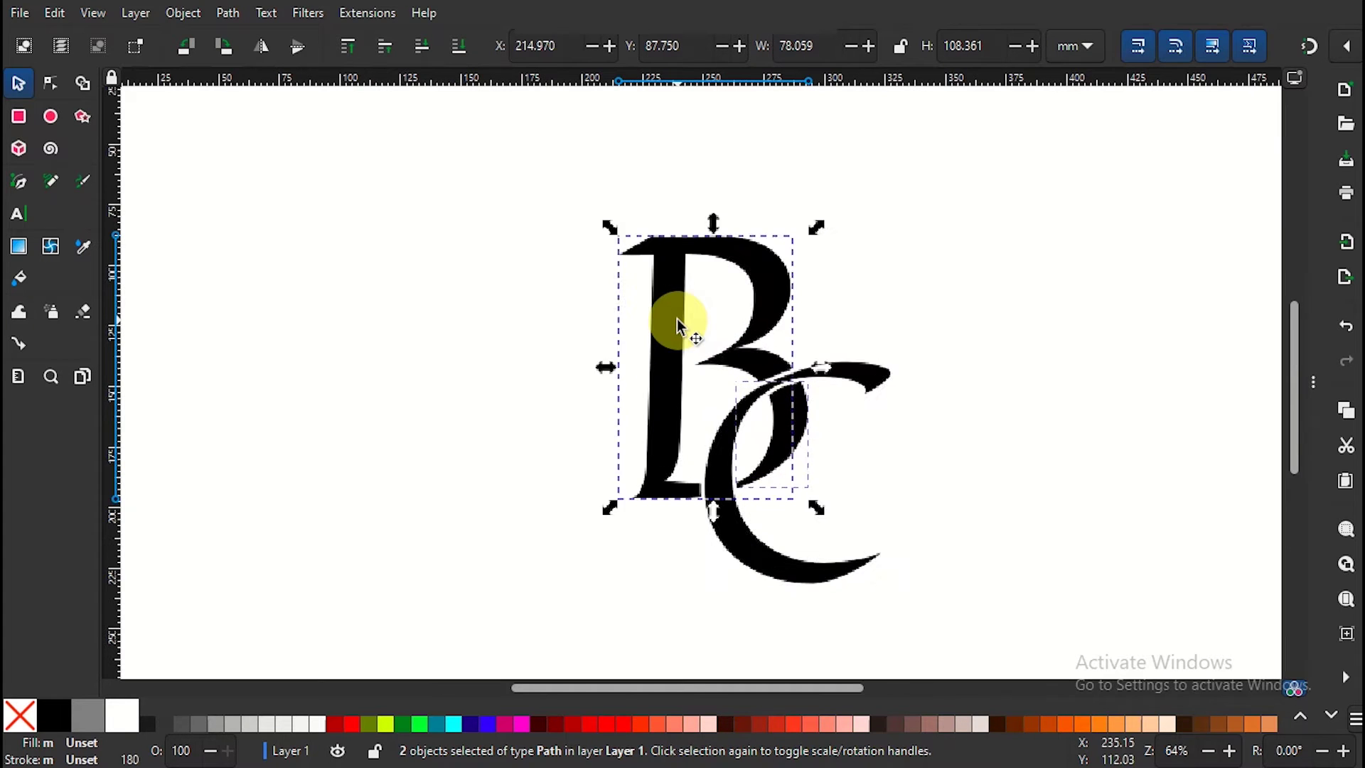
{"action": "left_click", "coordinate": [227, 18]}
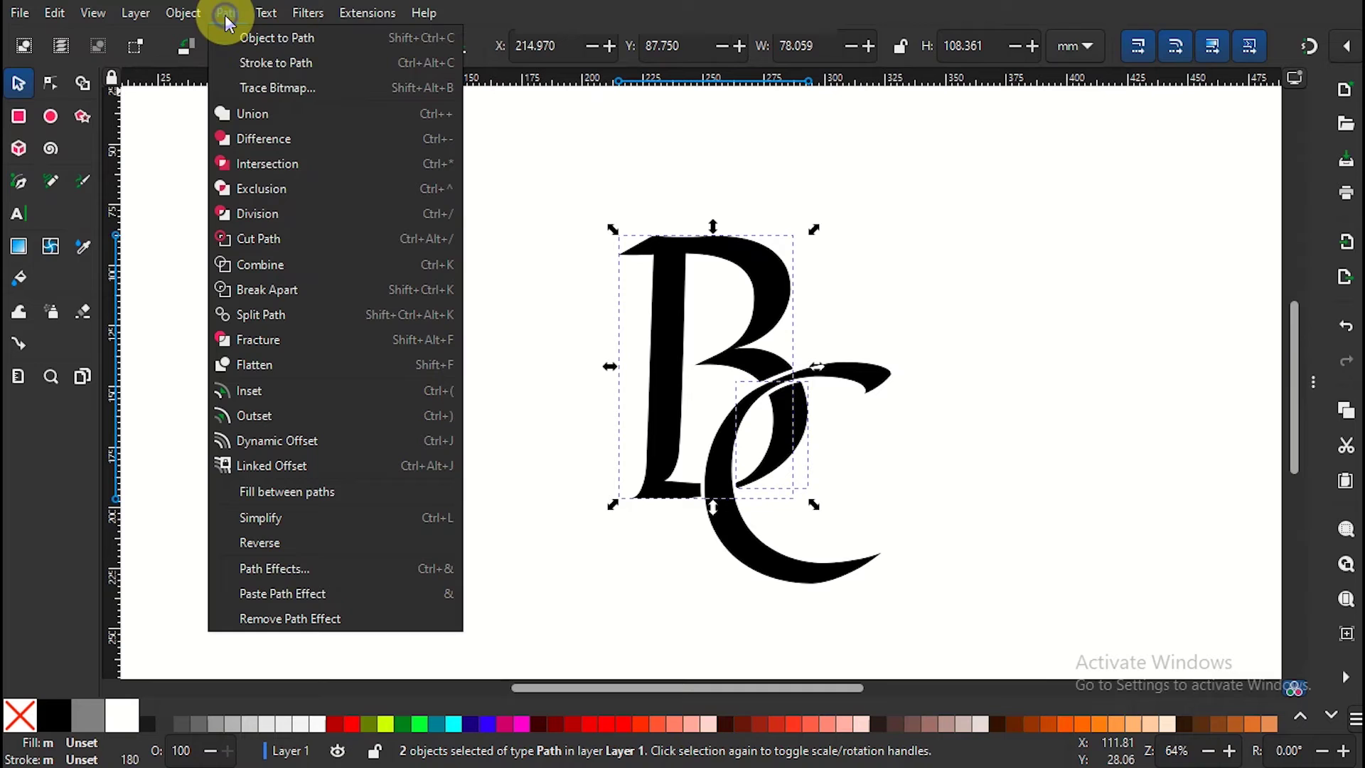
{"action": "left_click", "coordinate": [257, 112]}
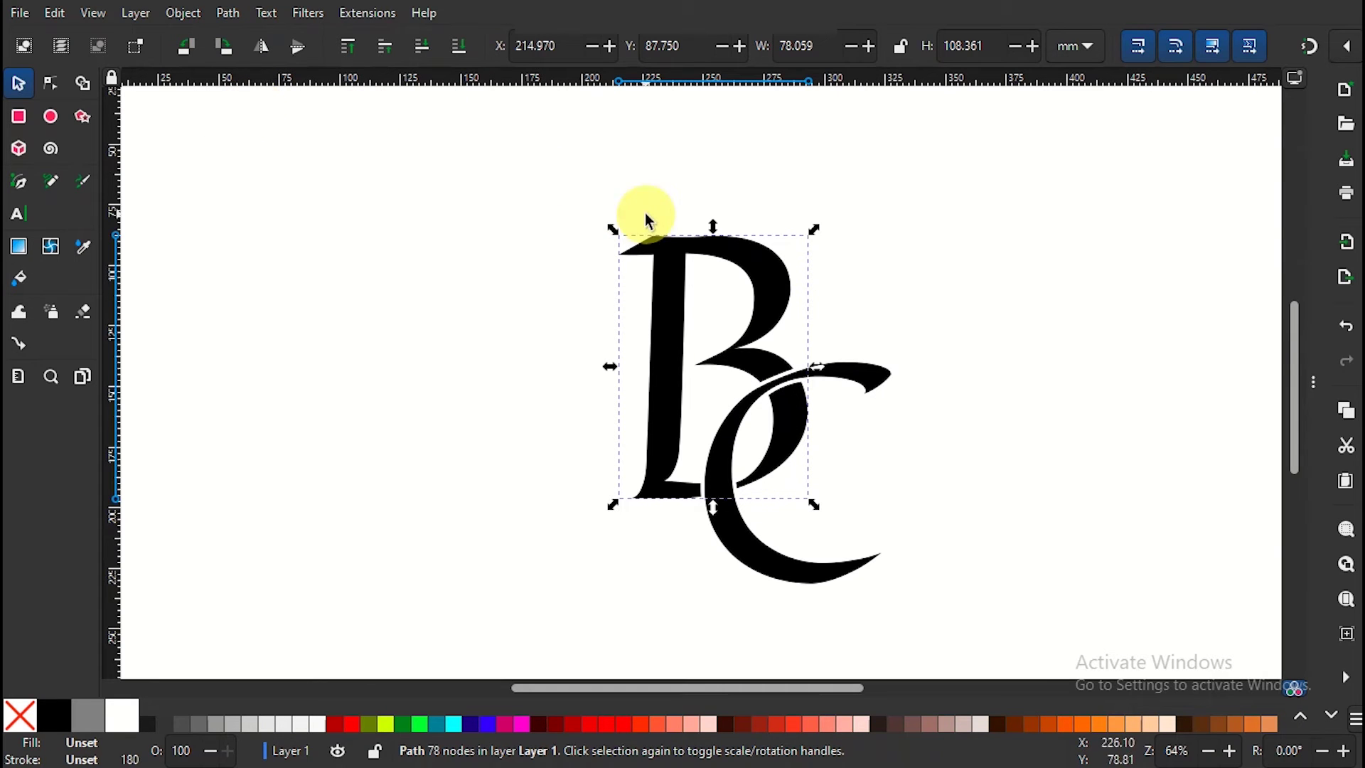
Test the merged B by dragging it away, then undo the move
{"action": "left_click", "coordinate": [923, 235]}
{"action": "left_click", "coordinate": [773, 278]}
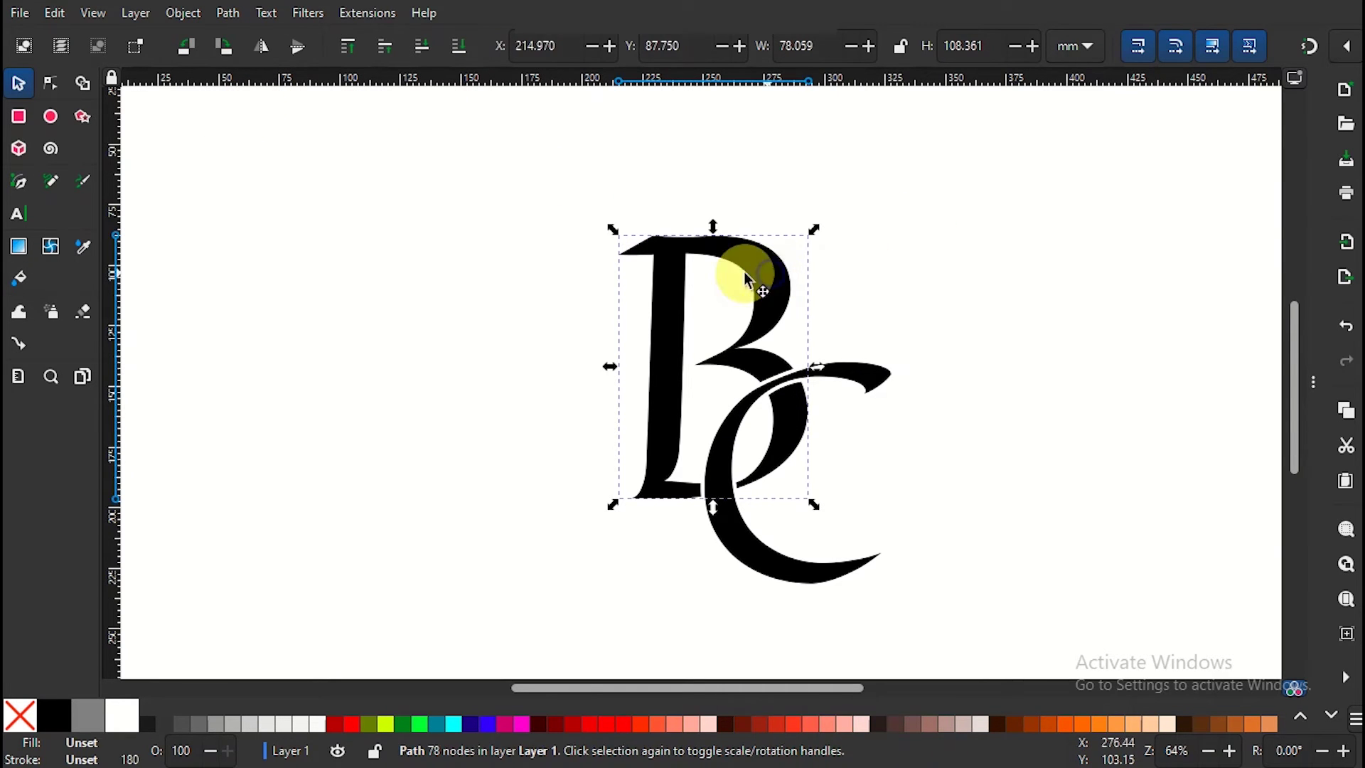
{"action": "left_click_drag", "start_coordinate": [740, 275], "coordinate": [638, 256]}
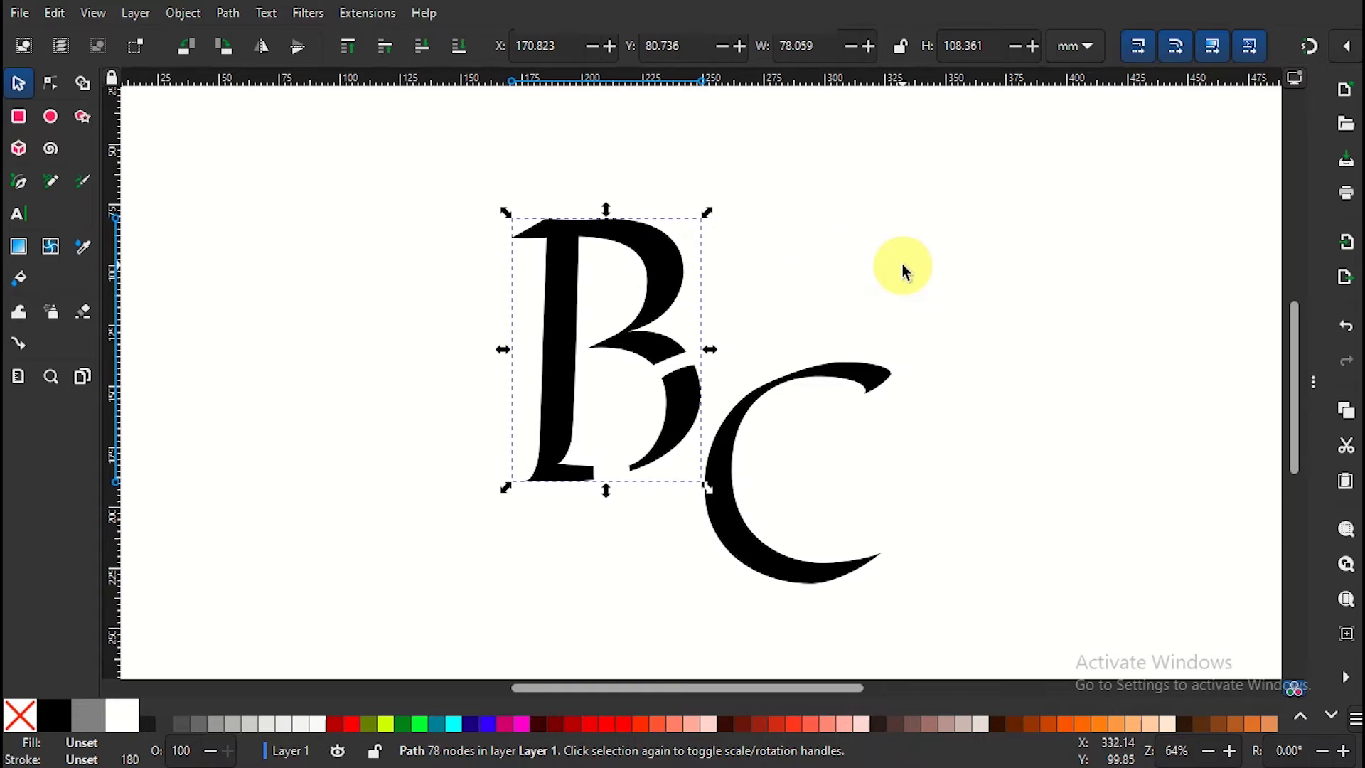
{"action": "key", "text": "ctrl+z"}
{"action": "left_click", "coordinate": [970, 275]}
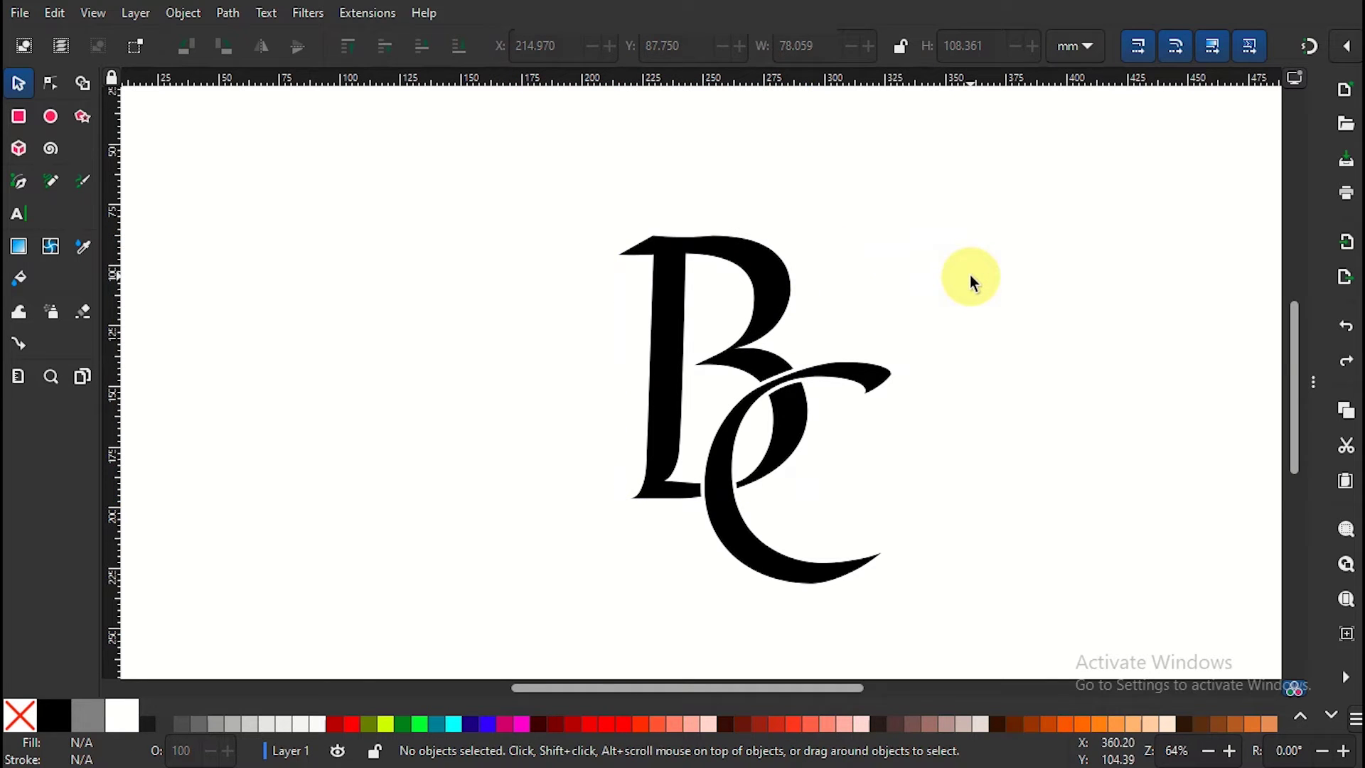
Draw a wide rectangle bar across the lower part of the letters
{"action": "key", "text": "r"}
{"action": "key", "text": "plus"}
{"action": "left_click_drag", "start_coordinate": [1292, 358], "coordinate": [1289, 380]}
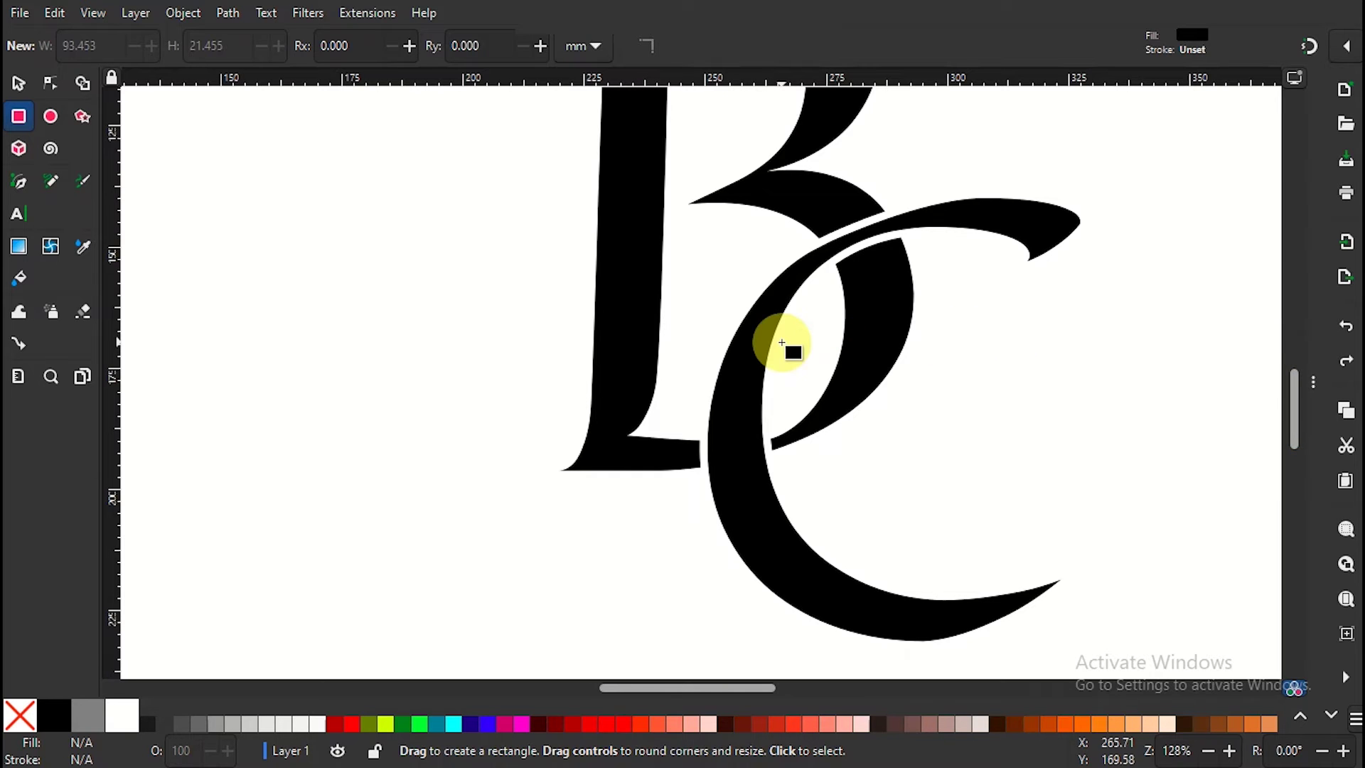
{"action": "left_click_drag", "start_coordinate": [559, 300], "coordinate": [955, 383]}
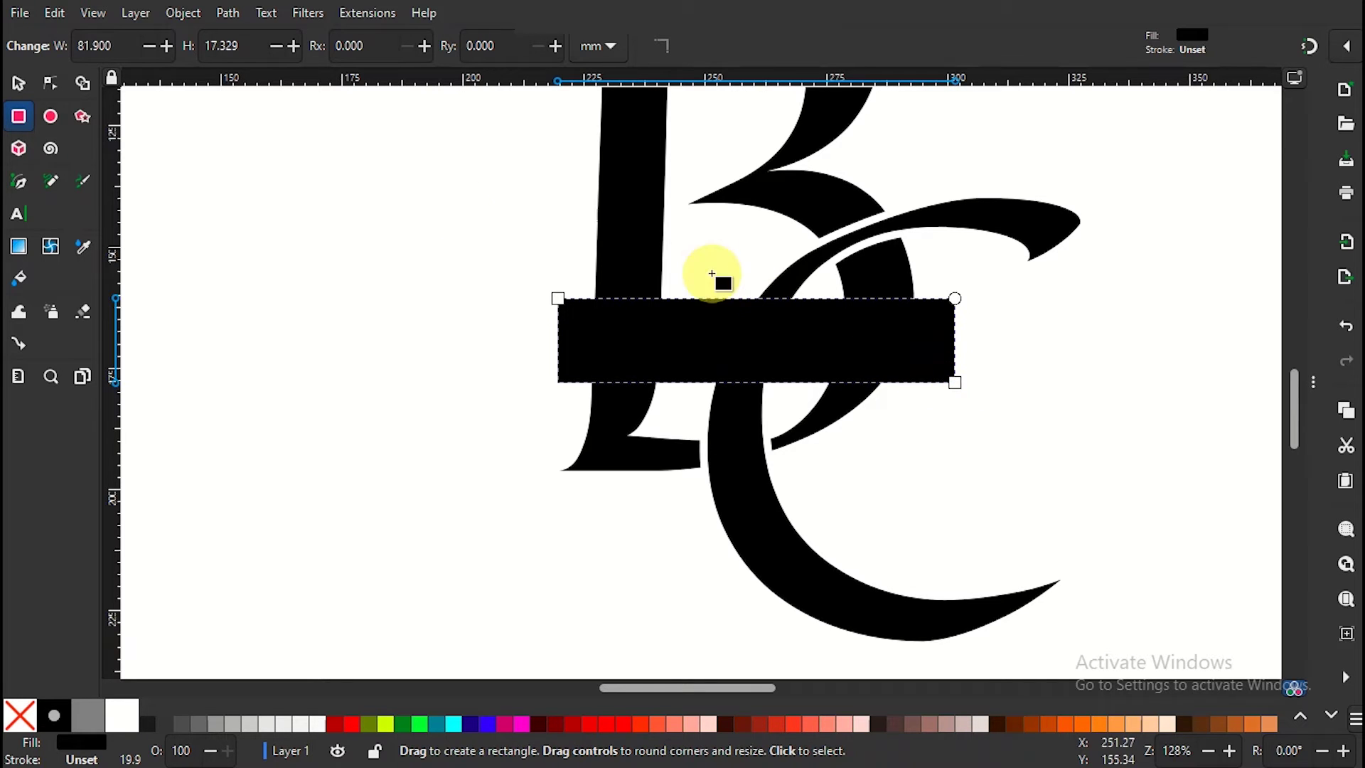
Duplicate the bar in place and zoom out to the whole monogram
{"action": "left_click", "coordinate": [21, 84]}
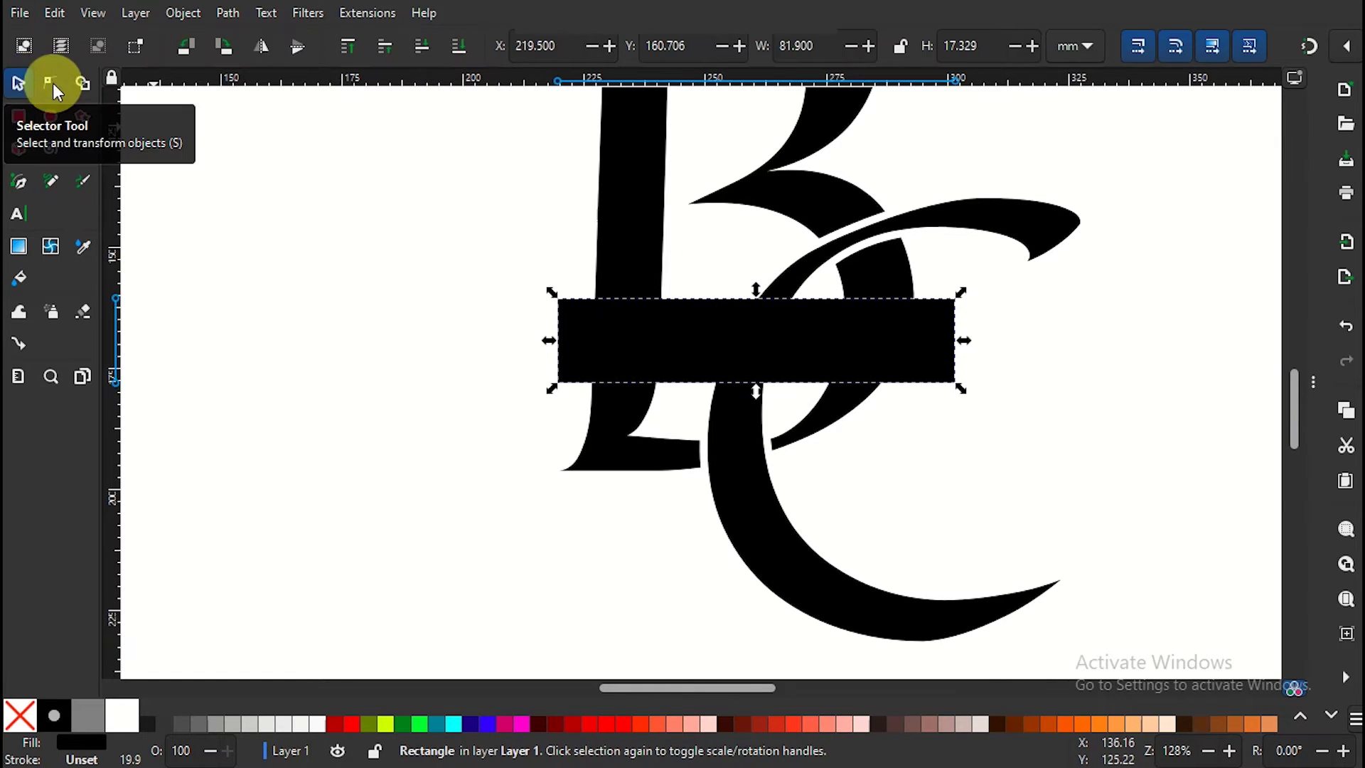
{"action": "left_click", "coordinate": [55, 13]}
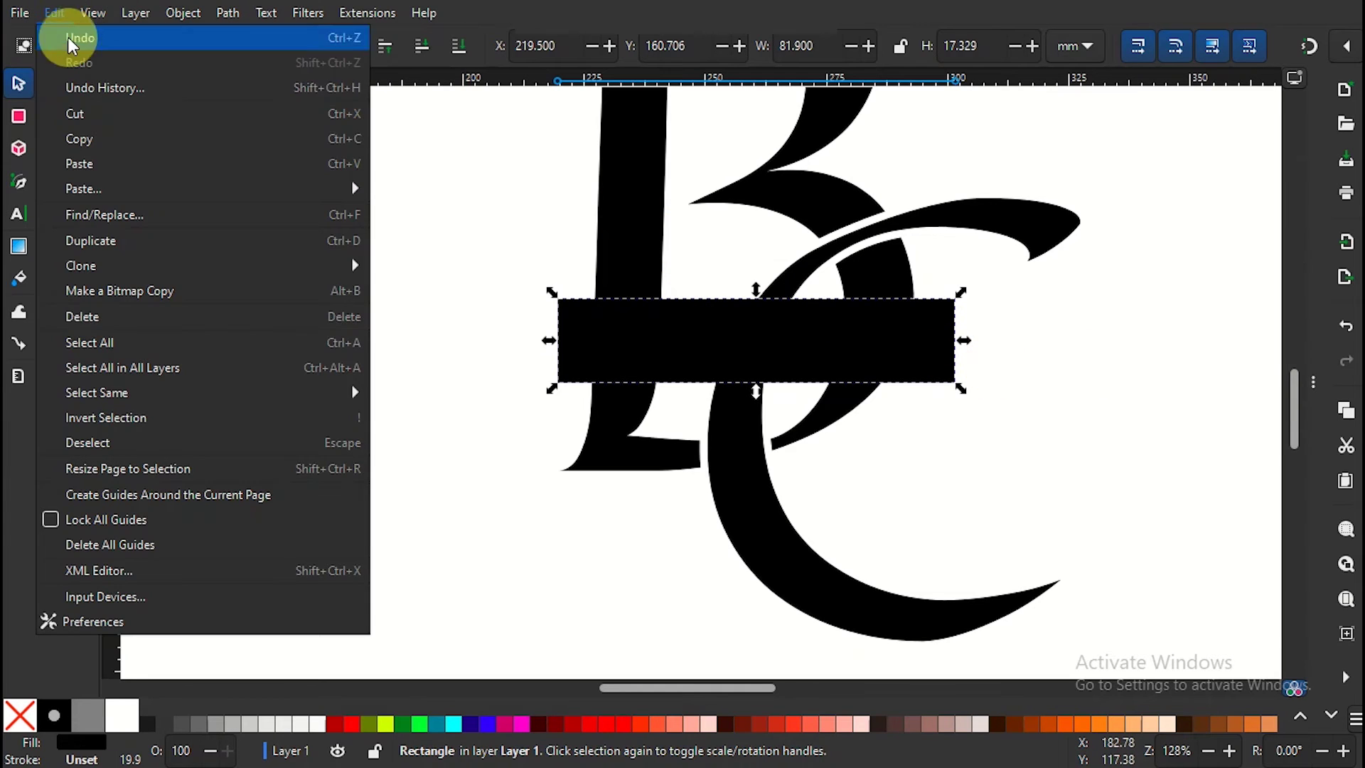
{"action": "left_click", "coordinate": [112, 241]}
{"action": "key", "text": "minus"}
{"action": "key", "text": "minus"}
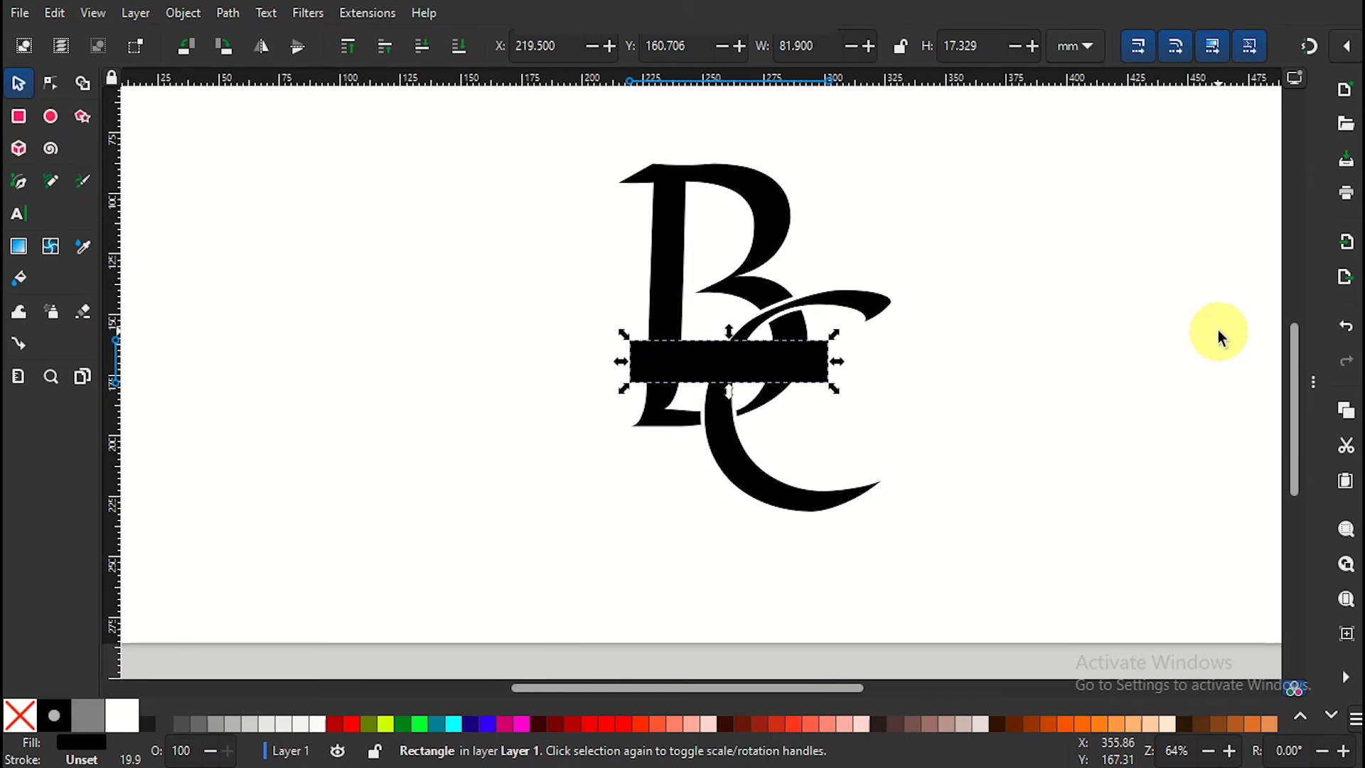
Subtract the bar from the B using Path > Difference
{"action": "left_click", "coordinate": [671, 252], "text": "shift"}
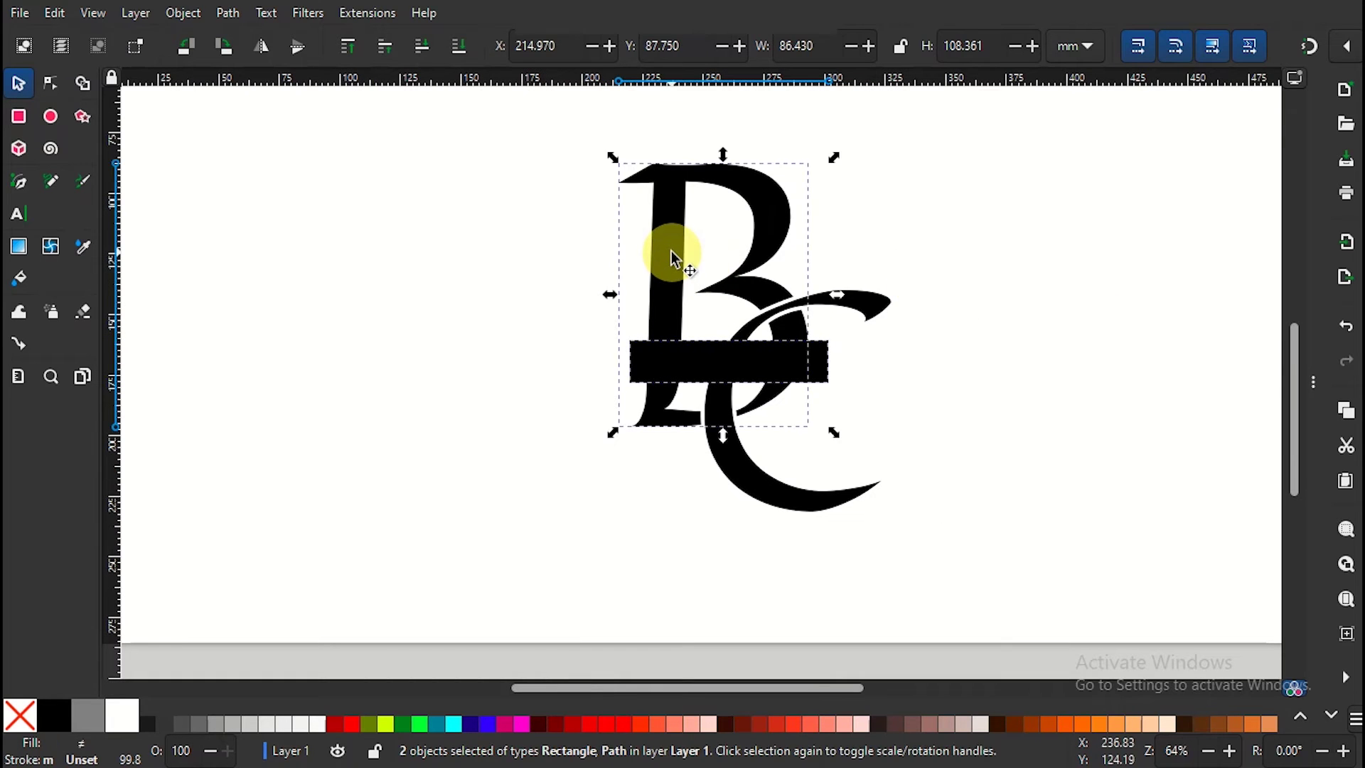
{"action": "left_click", "coordinate": [228, 14]}
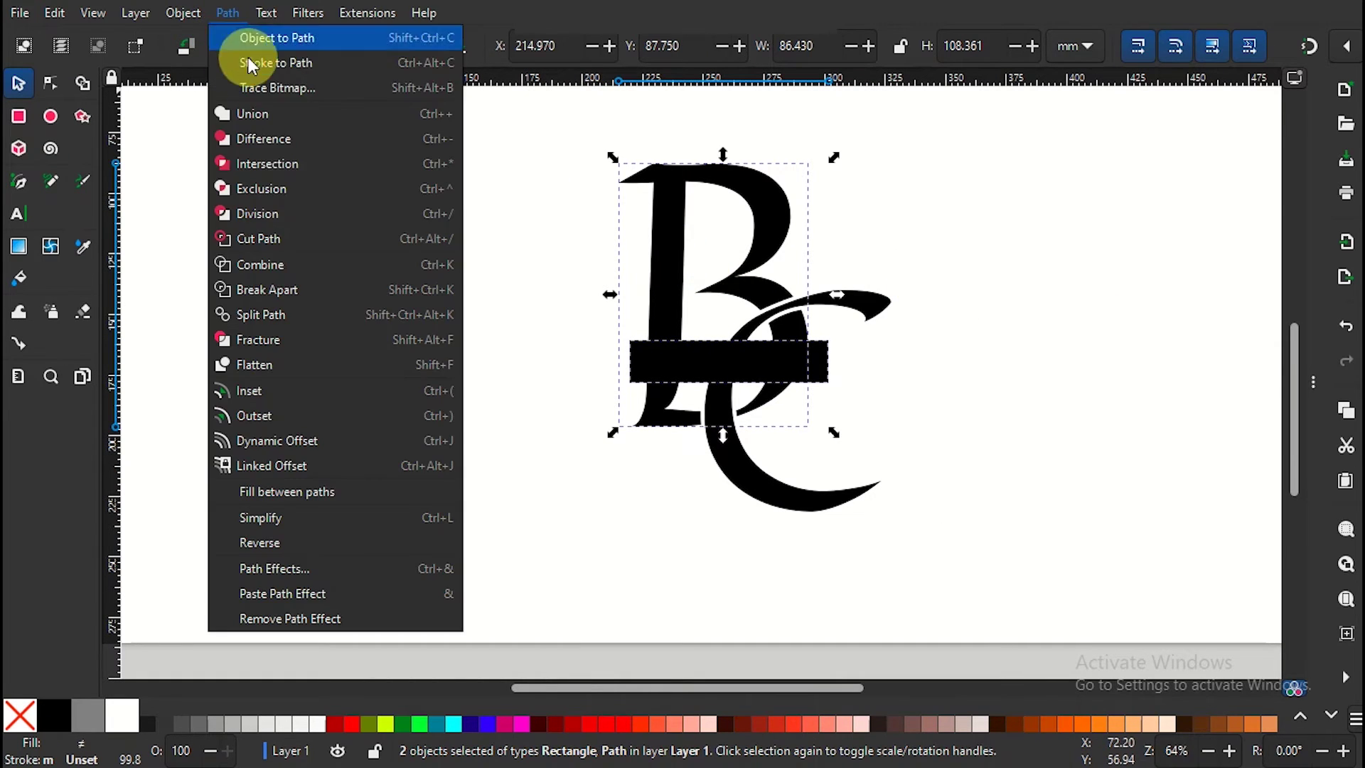
{"action": "left_click", "coordinate": [261, 139]}
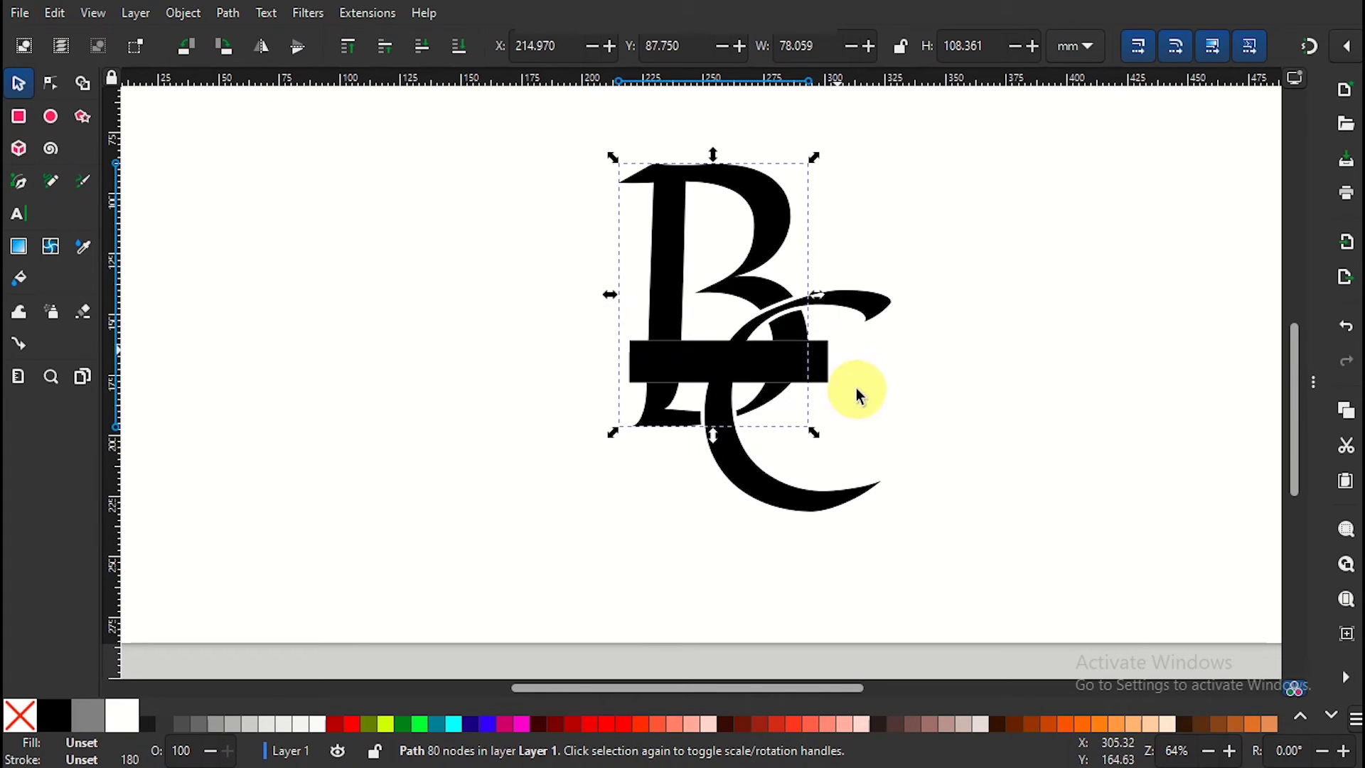
Subtract the remaining bar copy from the C with Path > Difference
{"action": "left_click", "coordinate": [743, 366]}
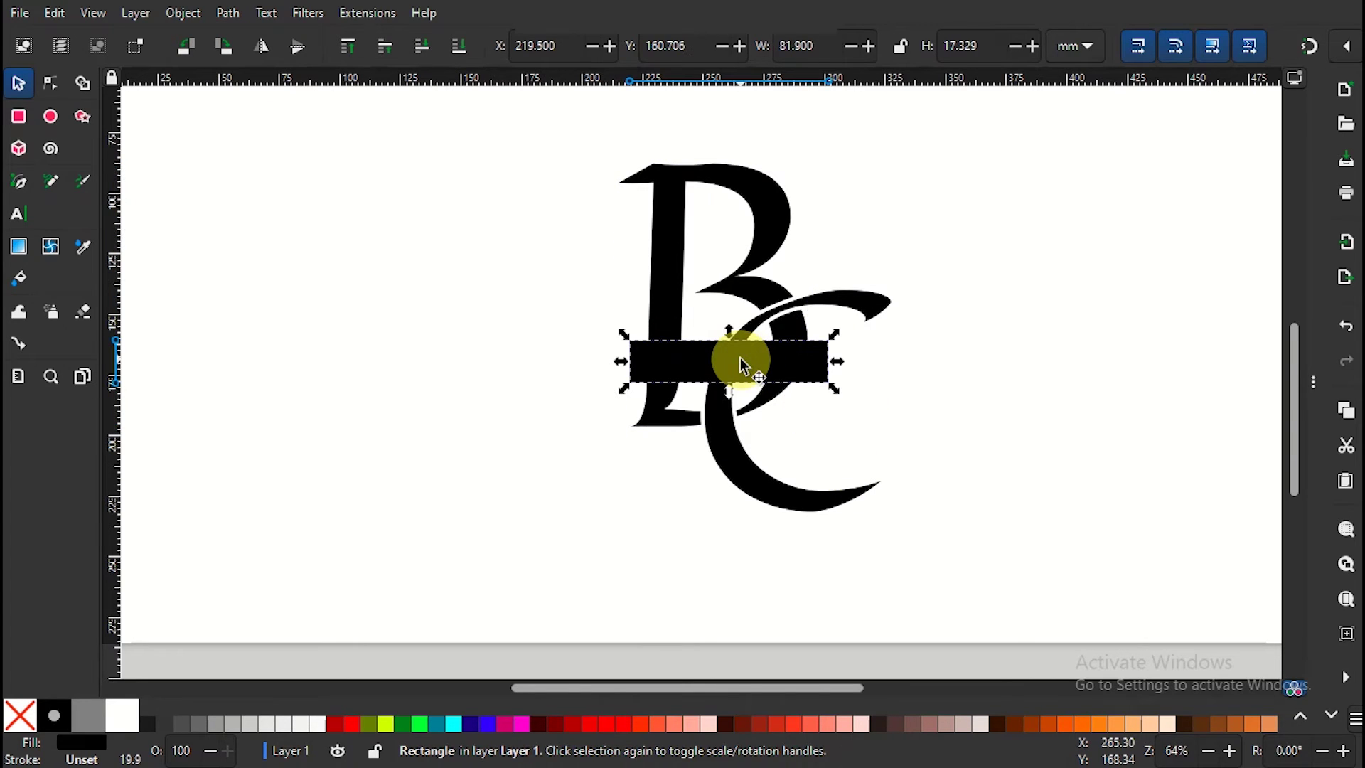
{"action": "left_click", "coordinate": [779, 503], "text": "shift"}
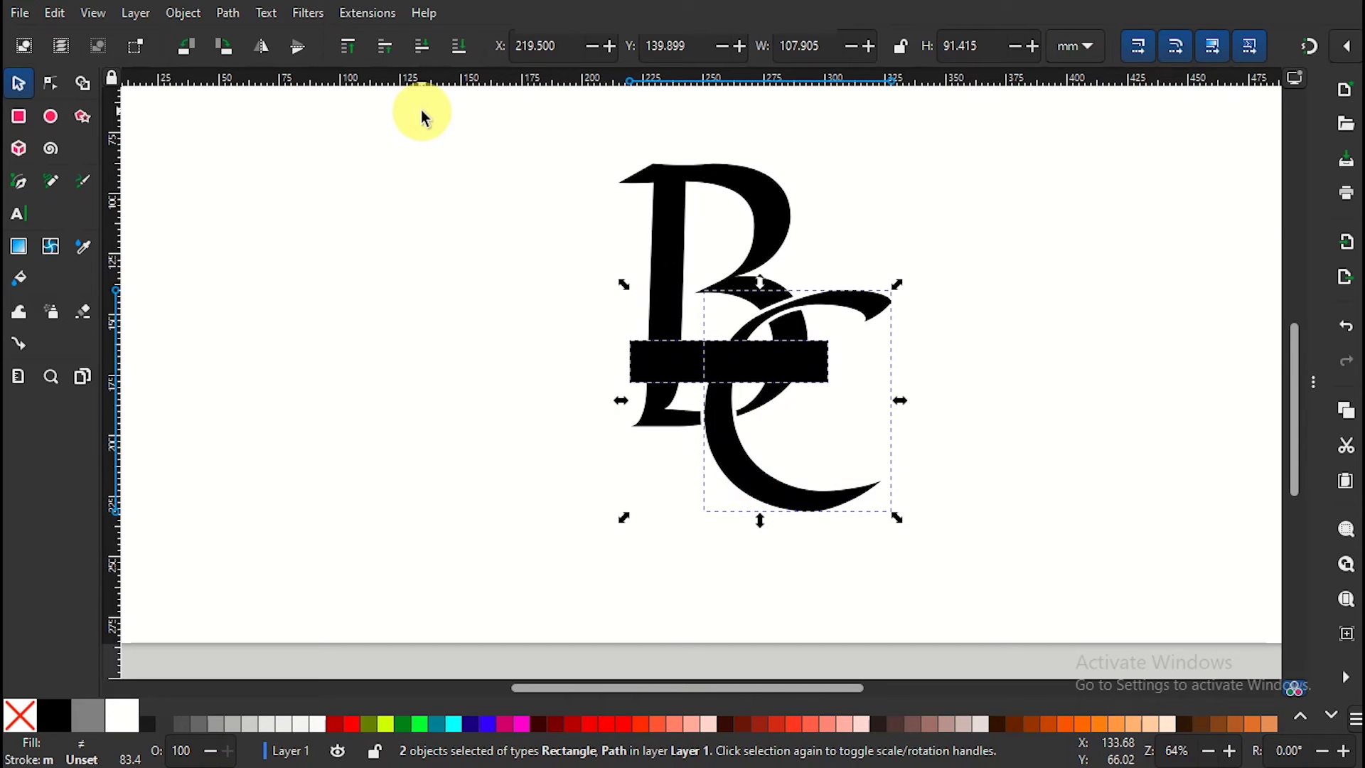
{"action": "key", "text": "plus"}
{"action": "left_click", "coordinate": [227, 13]}
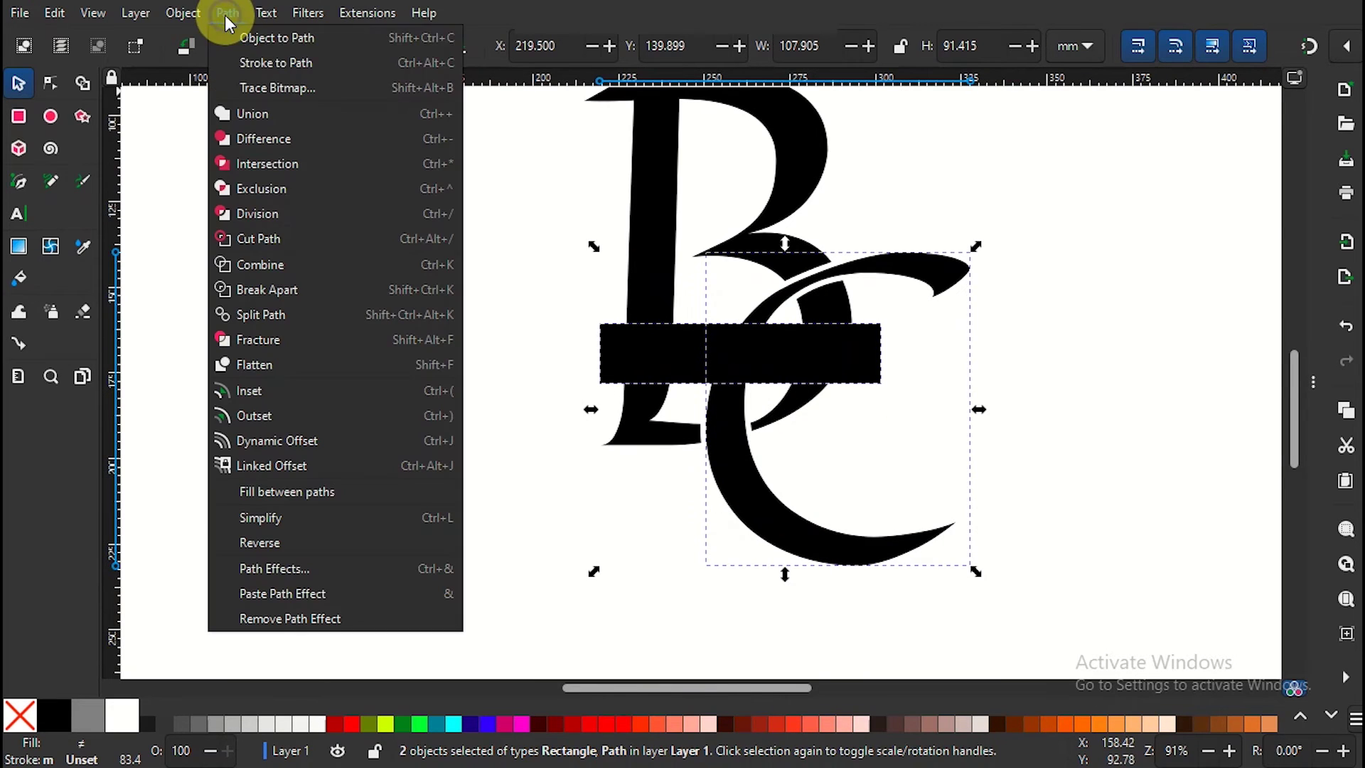
{"action": "left_click", "coordinate": [260, 139]}
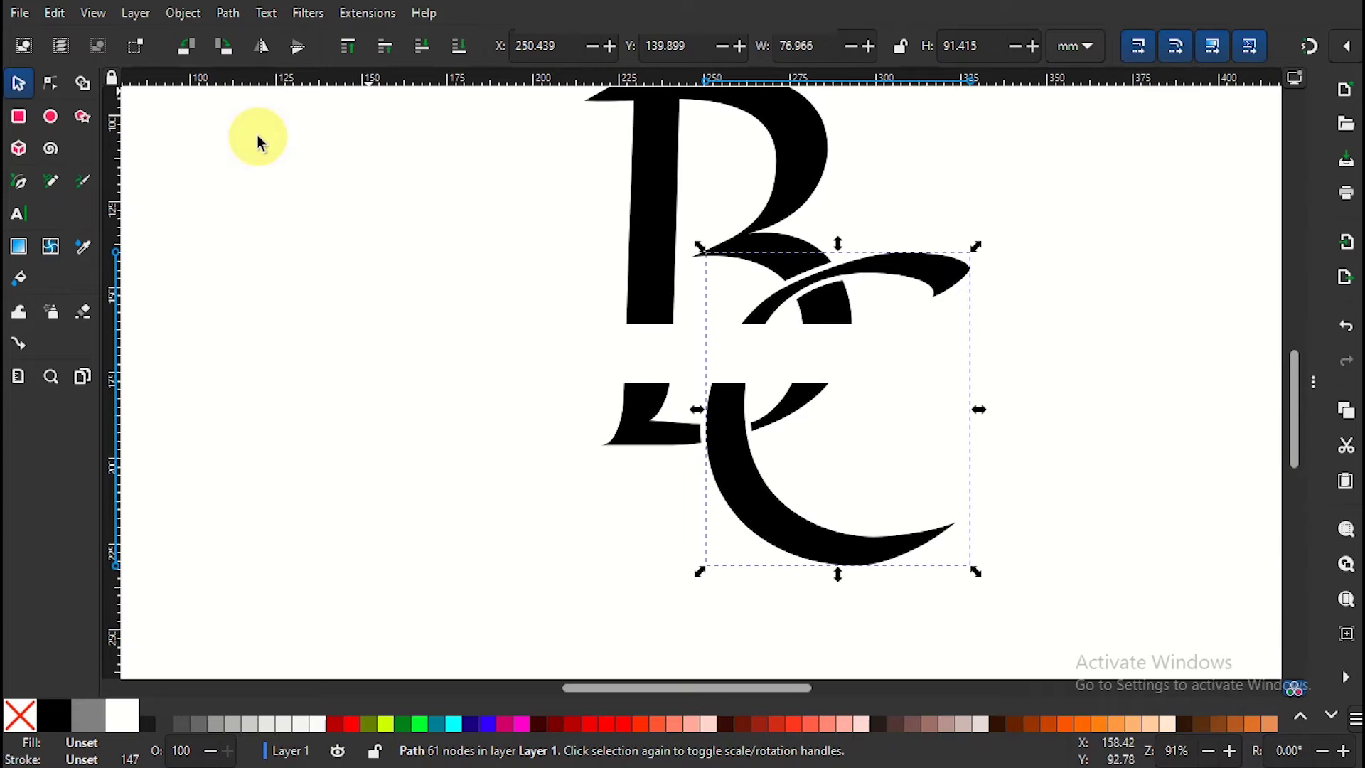
{"action": "left_click", "coordinate": [964, 189]}
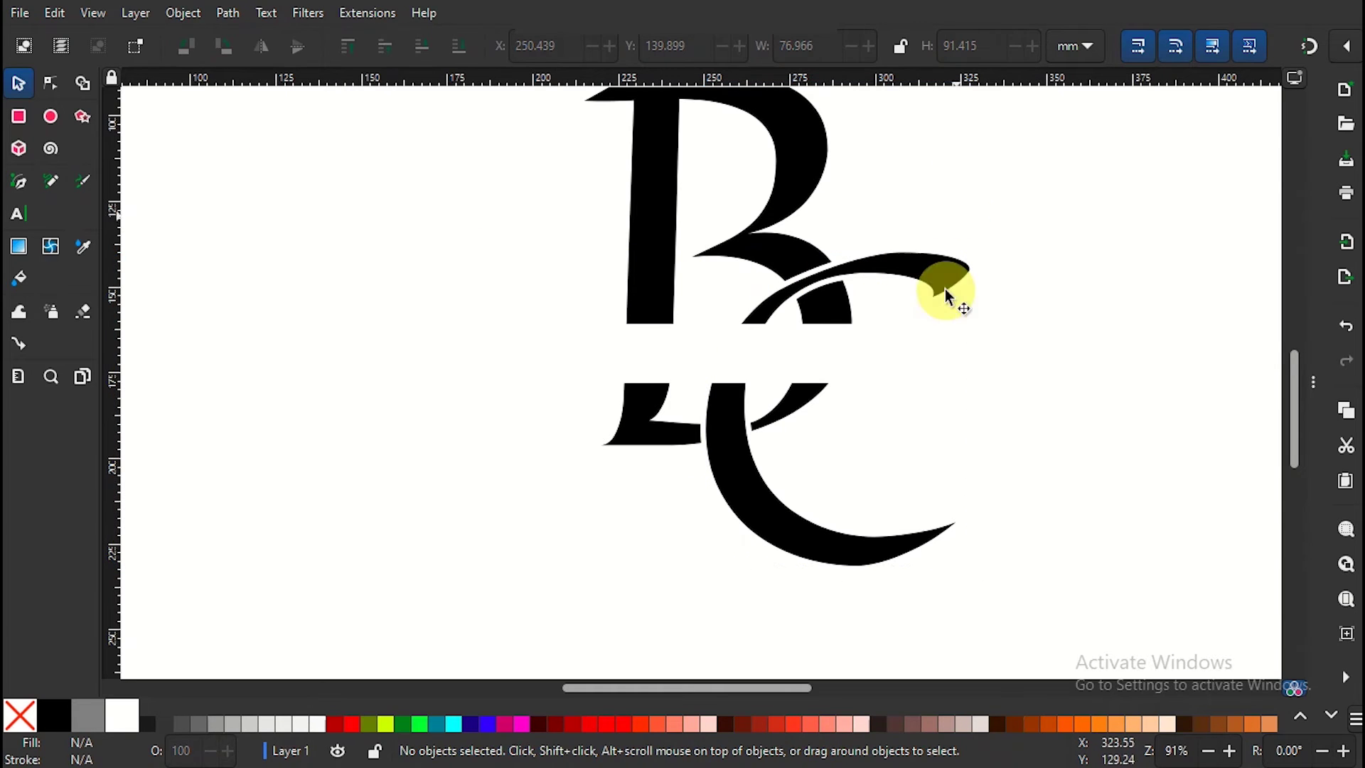
Type 'BLOOM CAPTURE STUDIO' at size 16 in the gap and scale it to about 172 mm wide
{"action": "left_click", "coordinate": [17, 214]}
{"action": "left_click", "coordinate": [610, 351]}
{"action": "key", "text": "5"}
{"action": "left_click", "coordinate": [508, 46]}
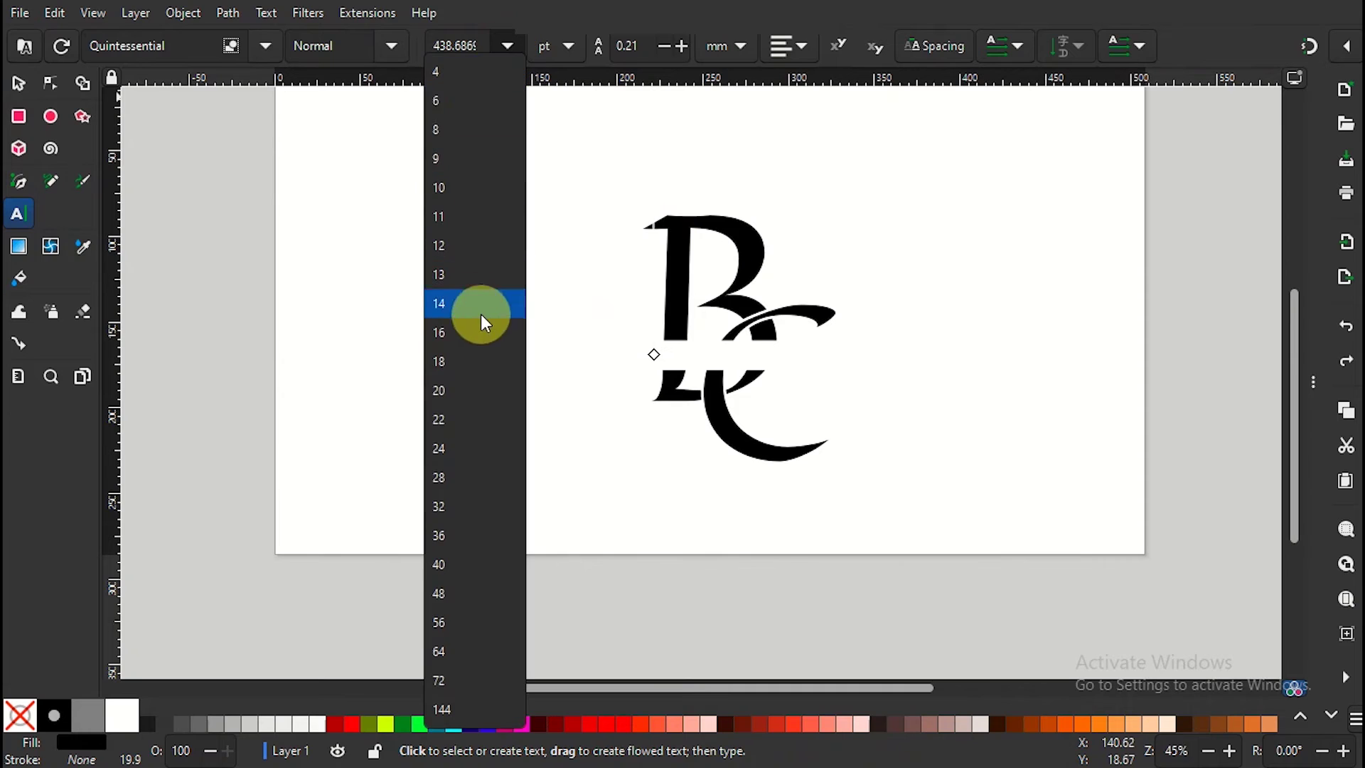
{"action": "left_click", "coordinate": [482, 313]}
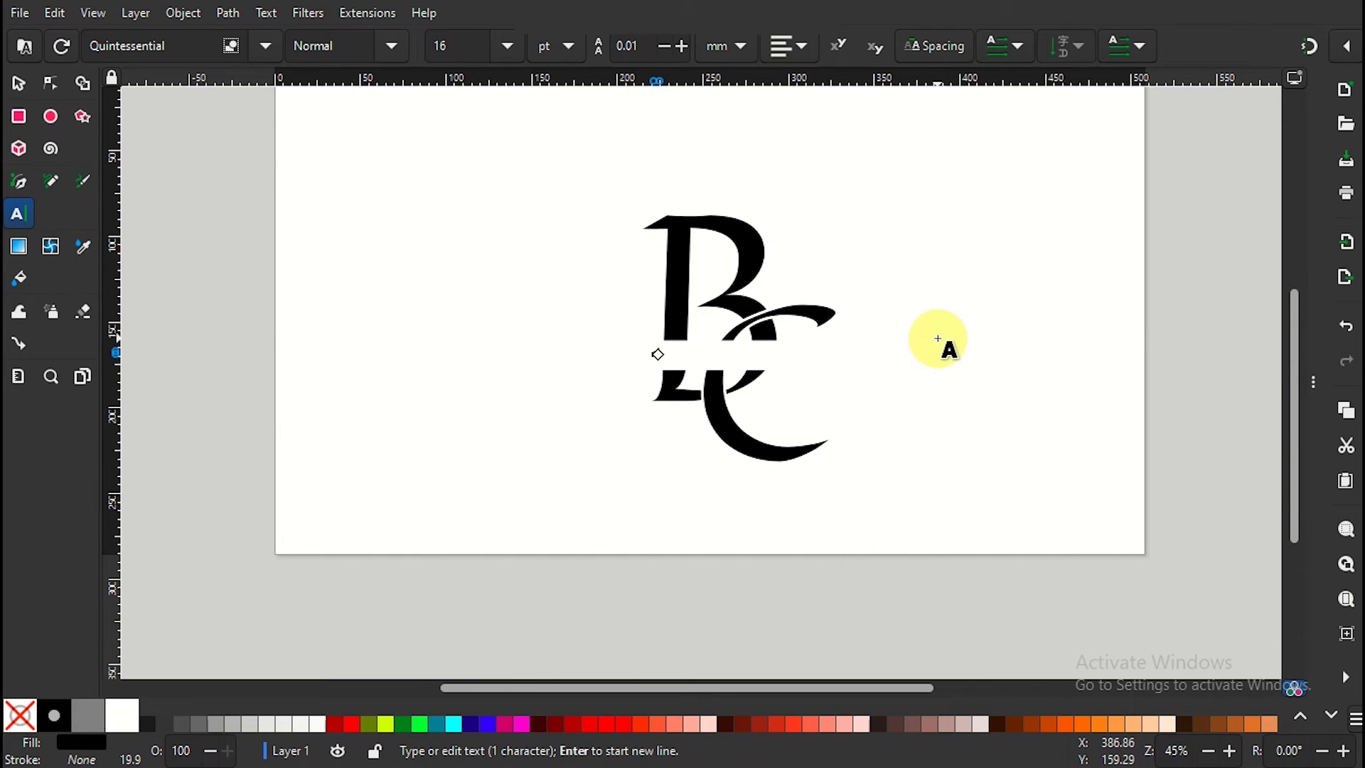
{"action": "left_click", "coordinate": [1230, 751]}
{"action": "left_click", "coordinate": [1229, 751]}
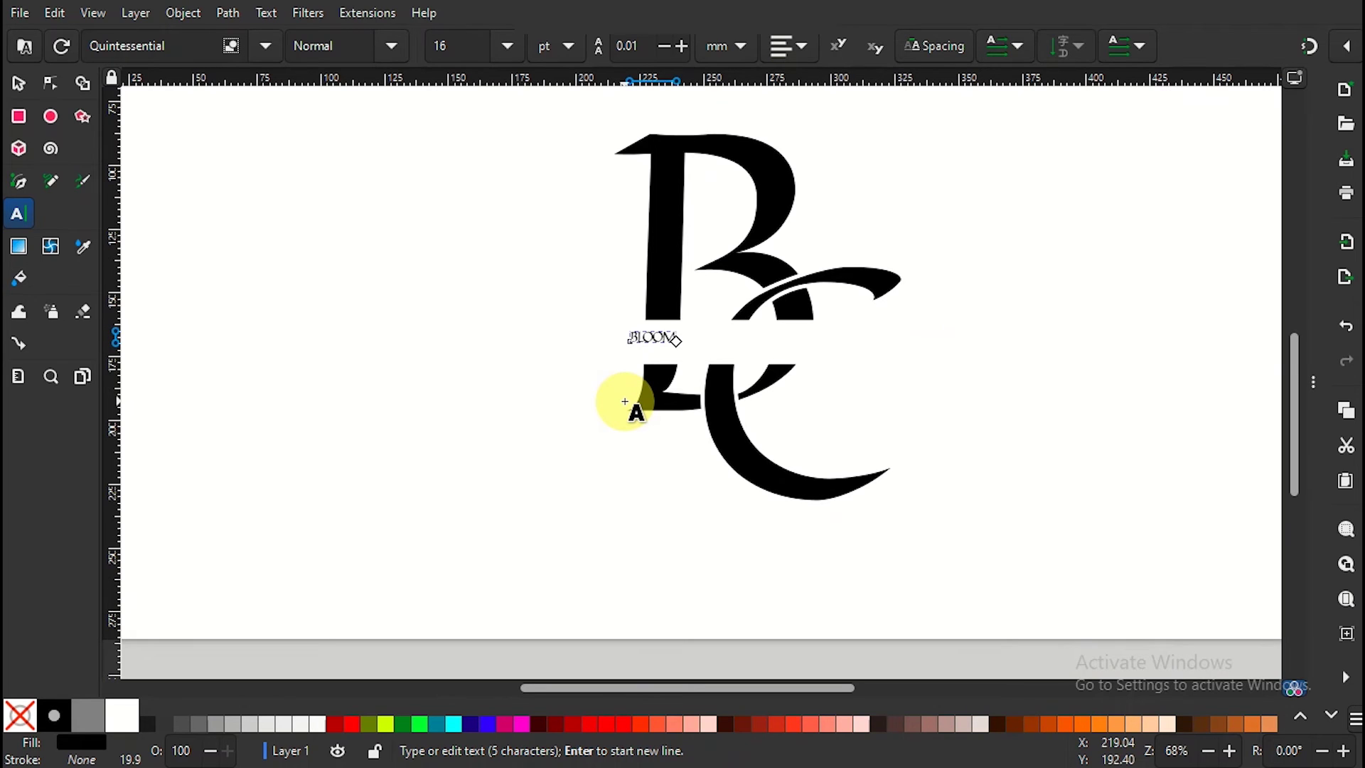
{"action": "type", "text": "BLOOM CAPTURE STUDIO"}
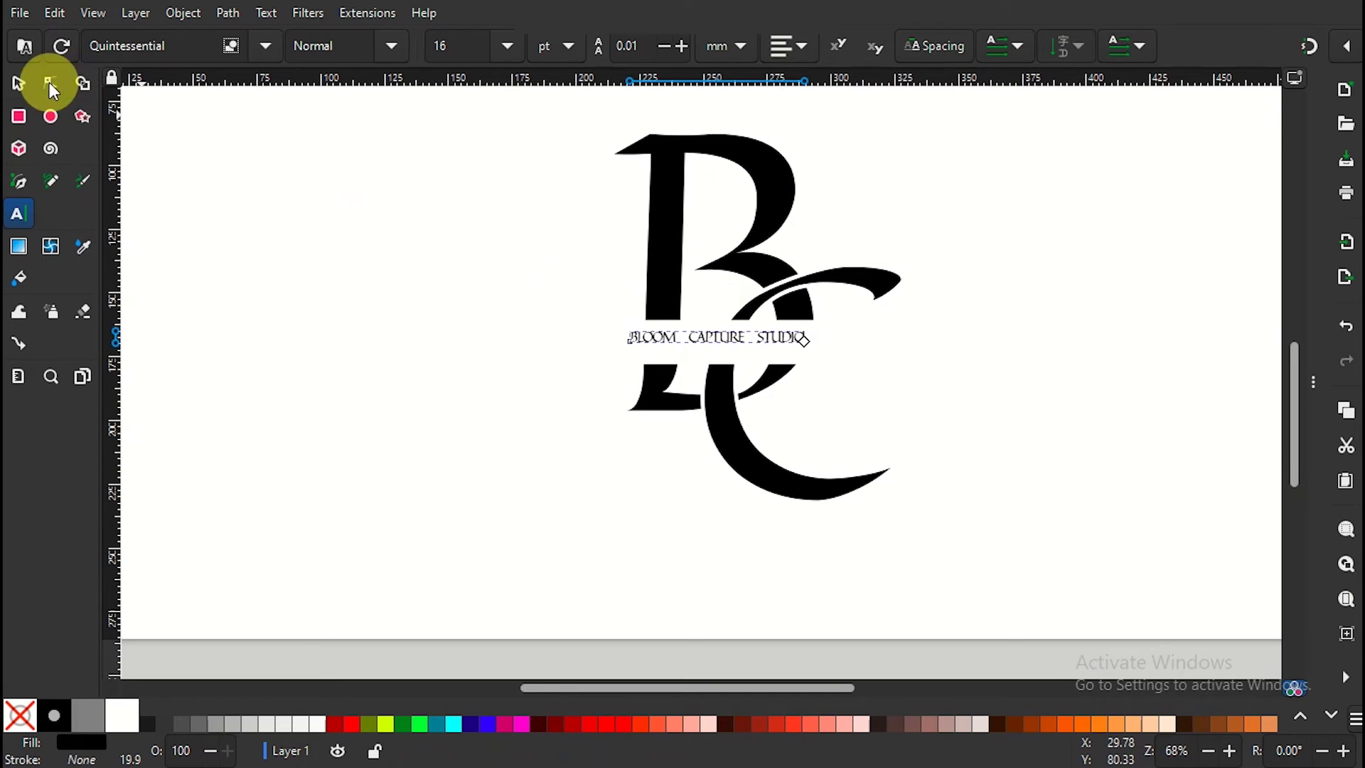
{"action": "left_click", "coordinate": [19, 83]}
{"action": "left_click_drag", "start_coordinate": [818, 356], "coordinate": [1077, 485]}
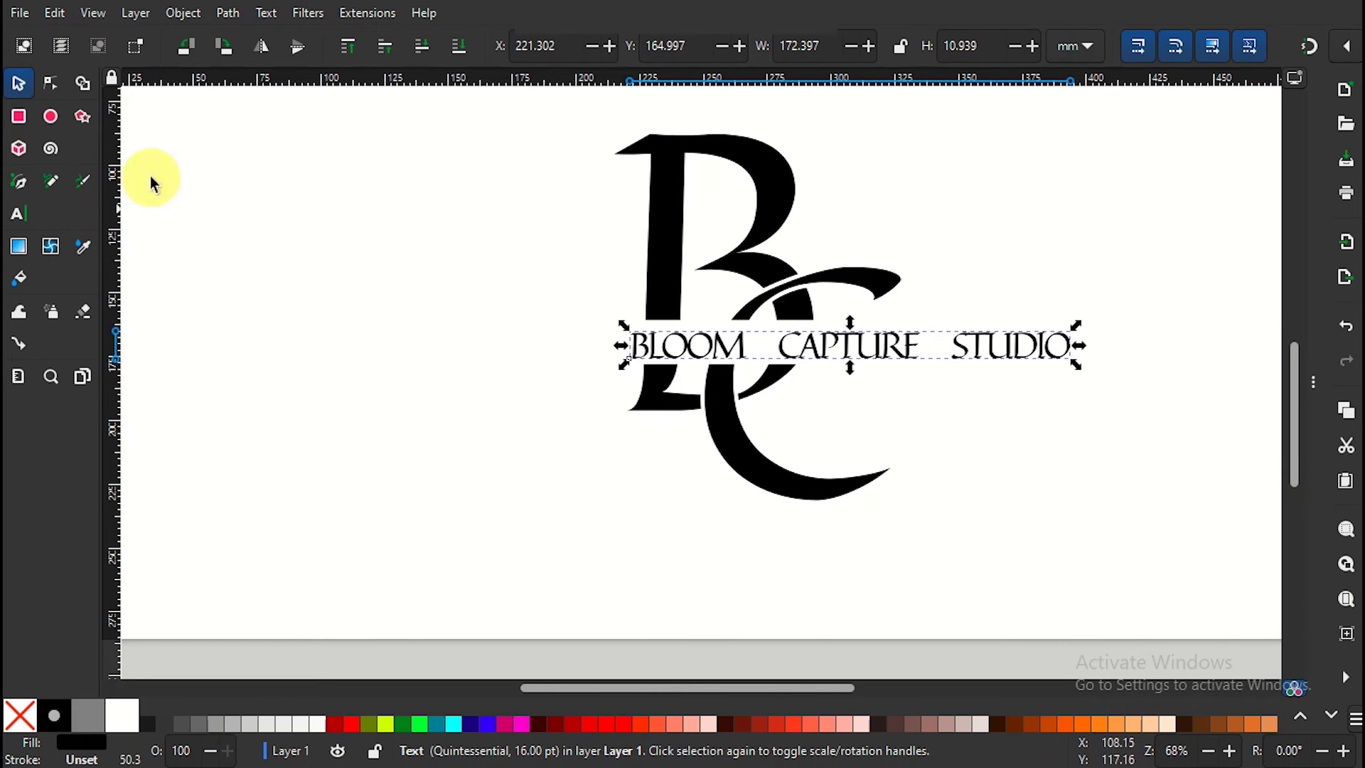
Reduce the word spacing and slightly increase the letter spacing of the studio name
{"action": "left_click", "coordinate": [18, 214]}
{"action": "left_click", "coordinate": [933, 45]}
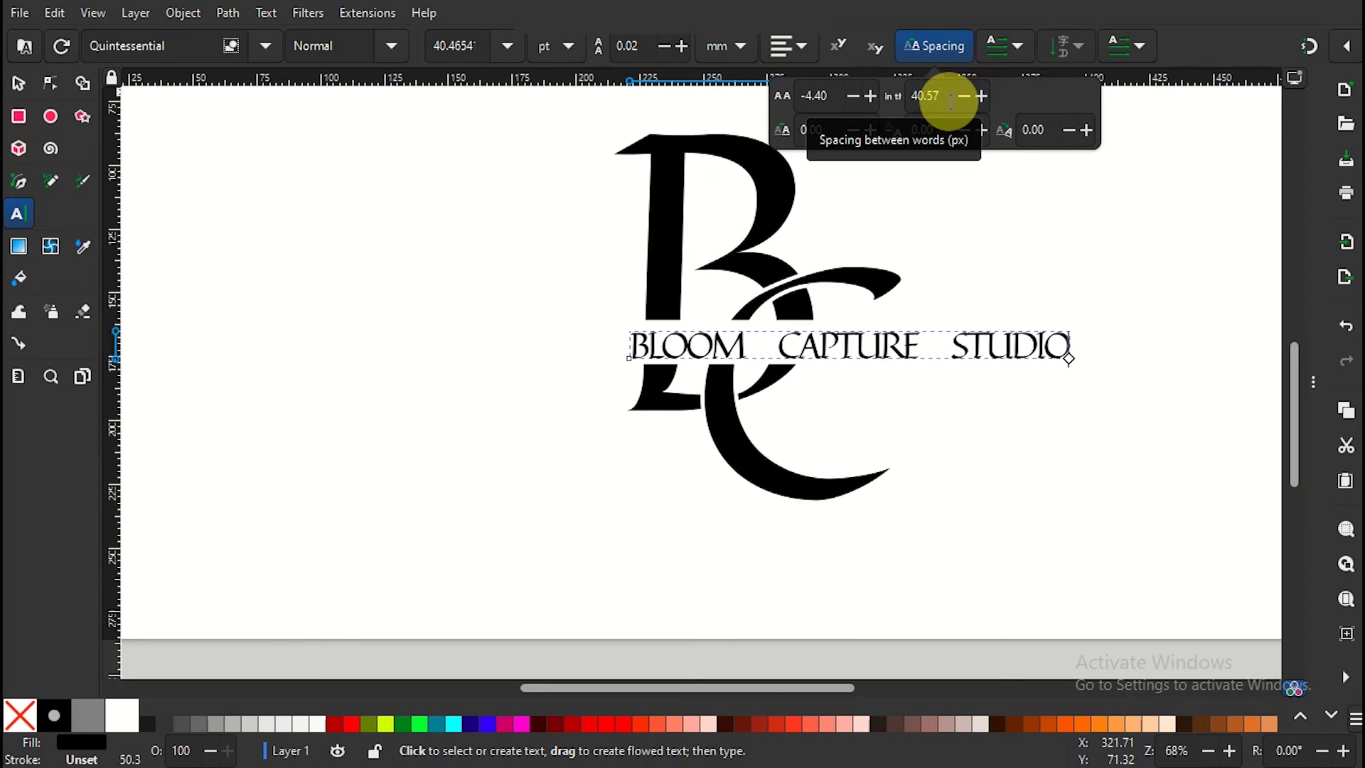
{"action": "left_click", "coordinate": [965, 94]}
{"action": "left_click_drag", "start_coordinate": [965, 95], "coordinate": [965, 95]}
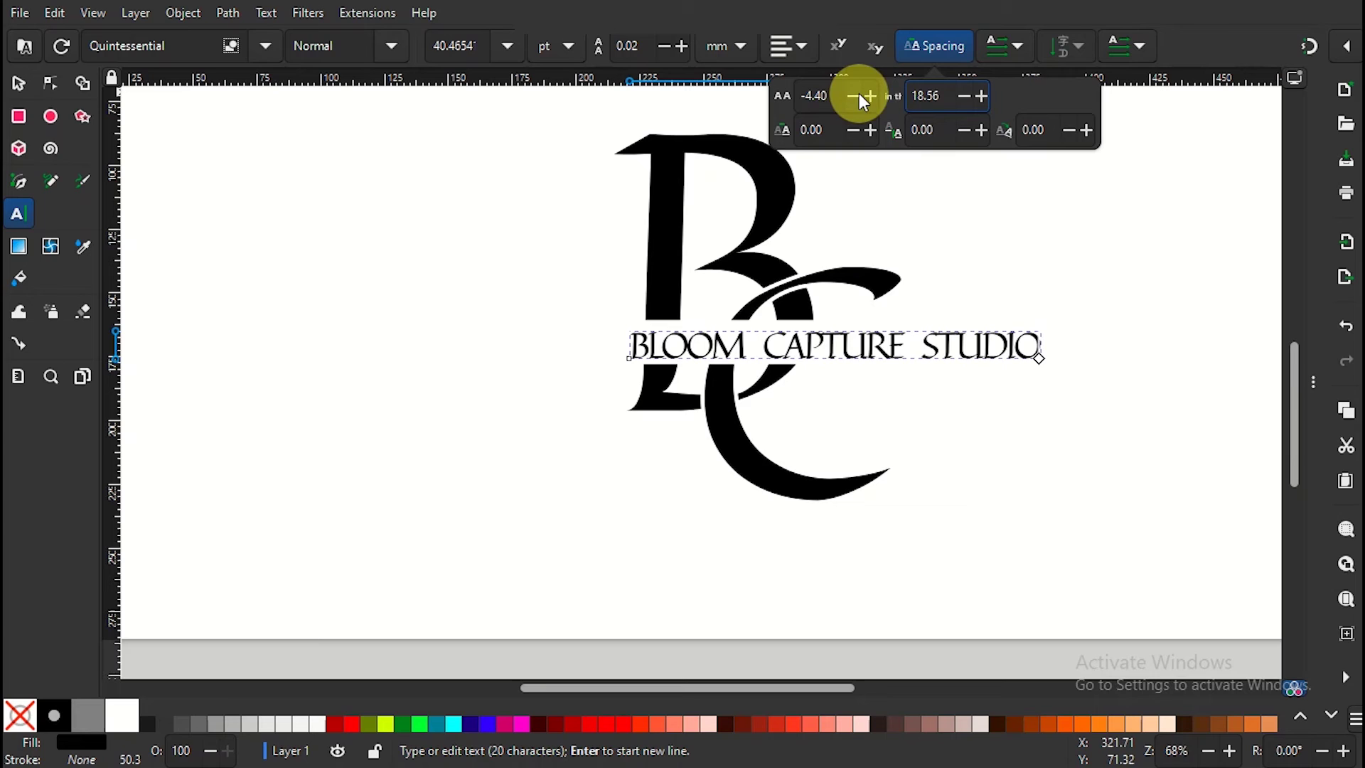
{"action": "left_click_drag", "start_coordinate": [870, 96], "coordinate": [871, 96]}
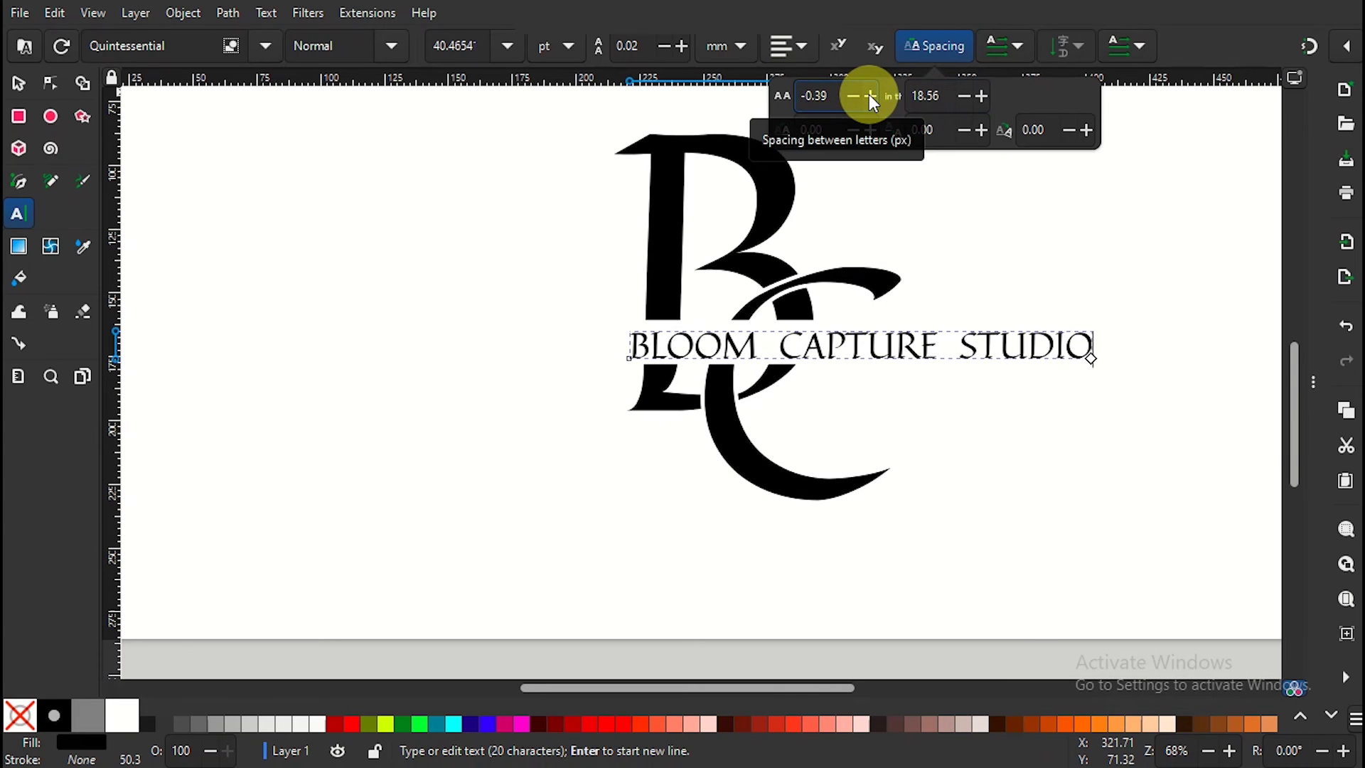
{"action": "left_click", "coordinate": [869, 93]}
{"action": "left_click_drag", "start_coordinate": [967, 96], "coordinate": [967, 96]}
Move the text left, shrink it to about 149 × 9 mm, and centre it in the gap
{"action": "left_click", "coordinate": [18, 84]}
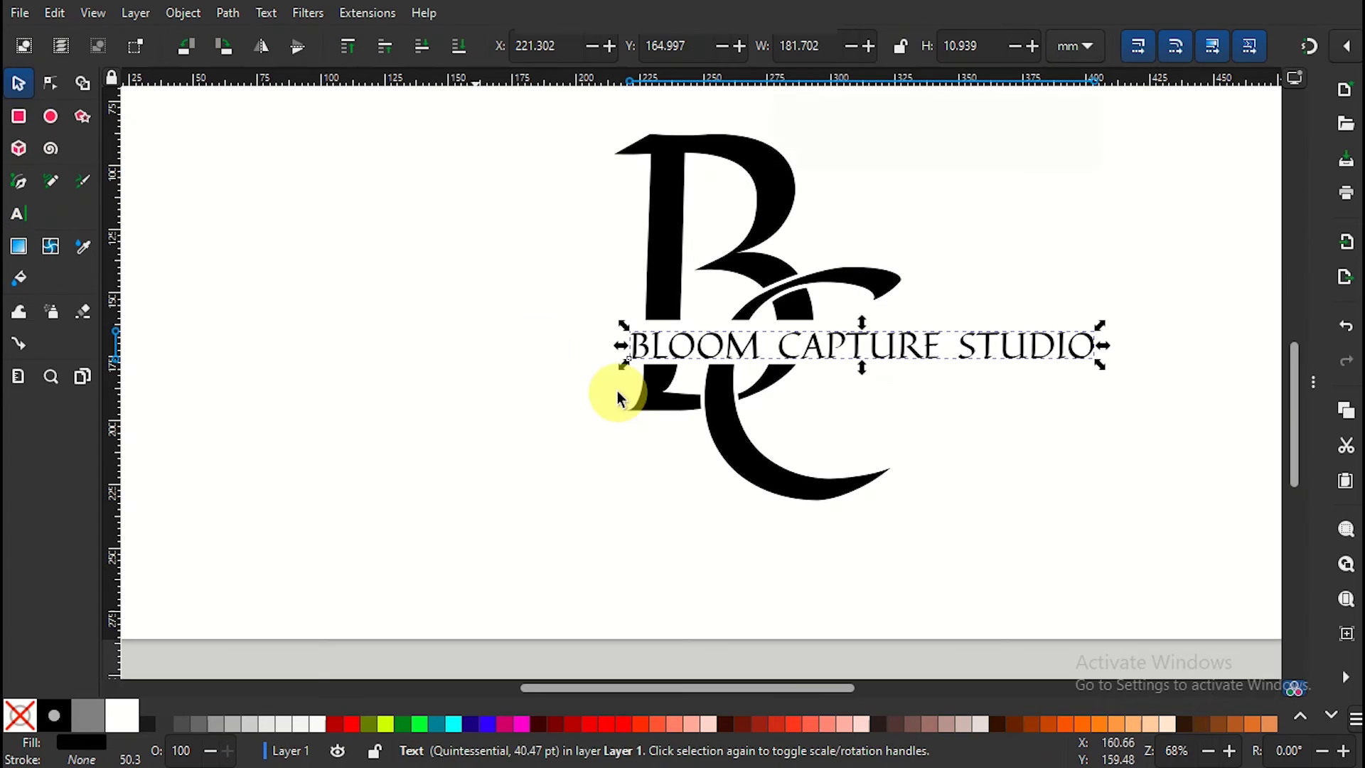
{"action": "left_click_drag", "start_coordinate": [868, 357], "coordinate": [787, 361]}
{"action": "left_click", "coordinate": [774, 455]}
{"action": "left_click", "coordinate": [969, 283]}
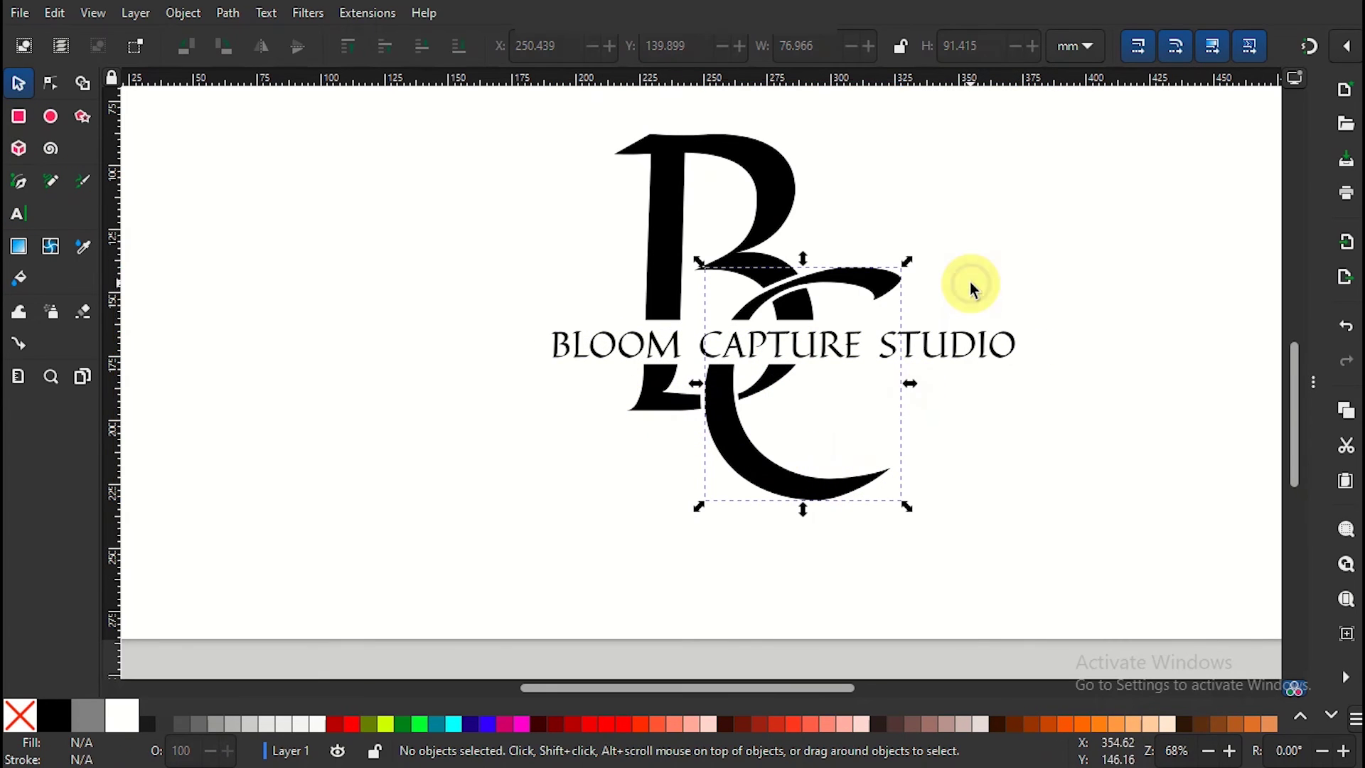
{"action": "left_click", "coordinate": [911, 351]}
{"action": "left_click_drag", "start_coordinate": [1023, 367], "coordinate": [992, 360]}
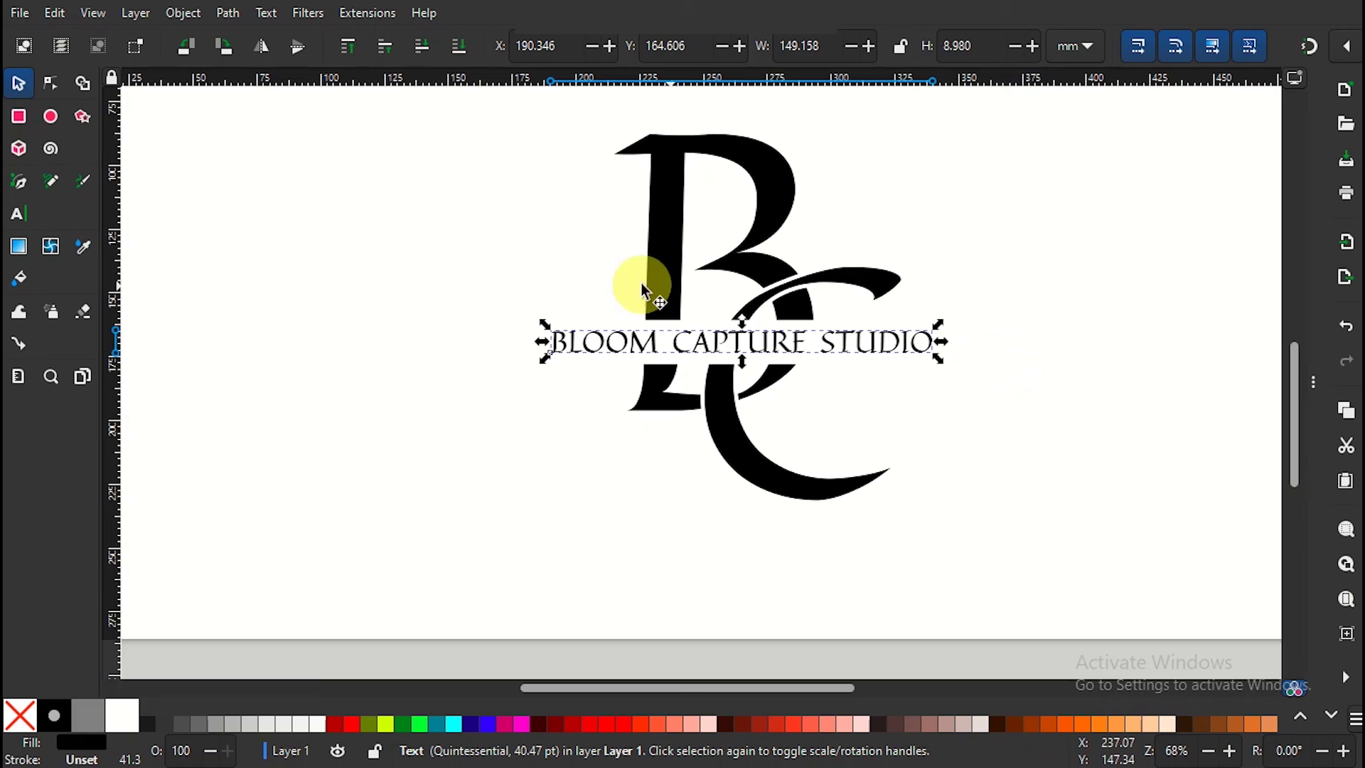
{"action": "left_click_drag", "start_coordinate": [702, 328], "coordinate": [713, 349]}
{"action": "left_click", "coordinate": [963, 233]}
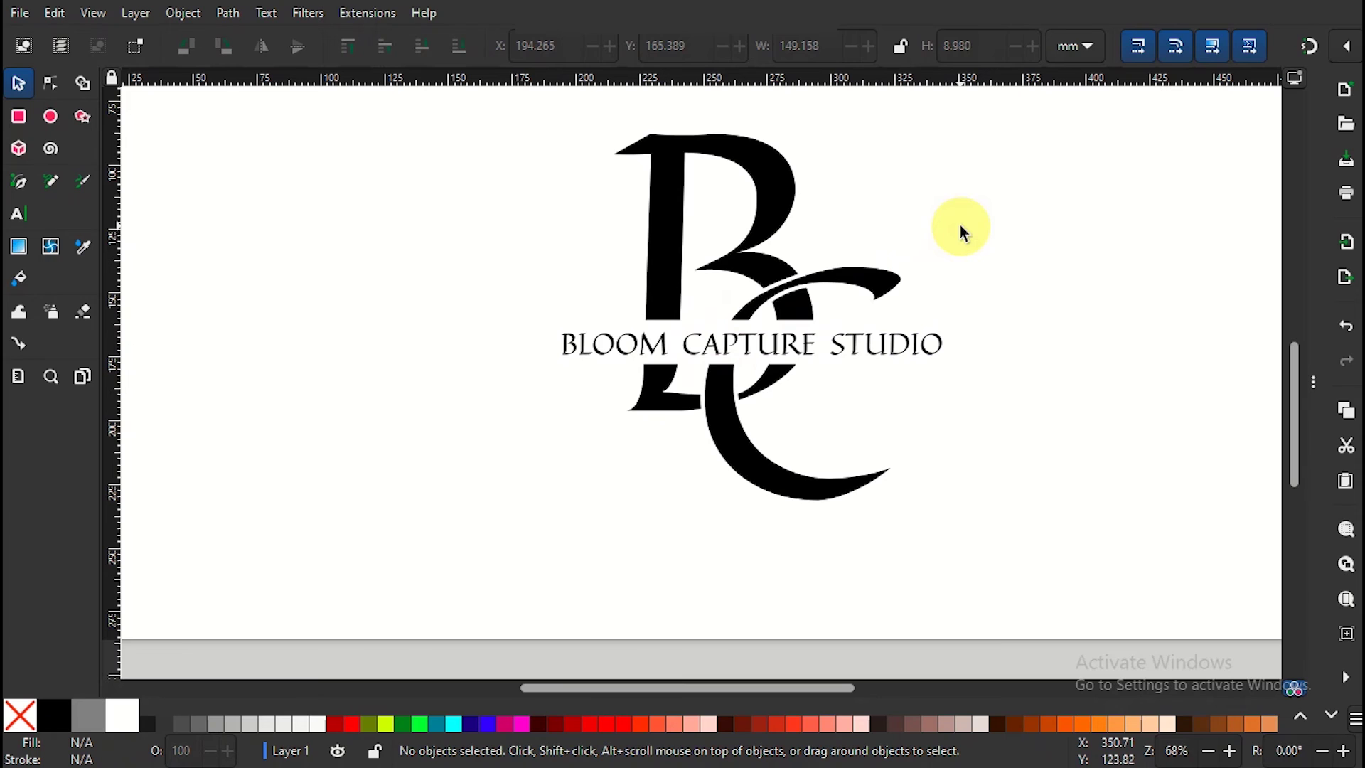
{"action": "key", "text": "minus"}
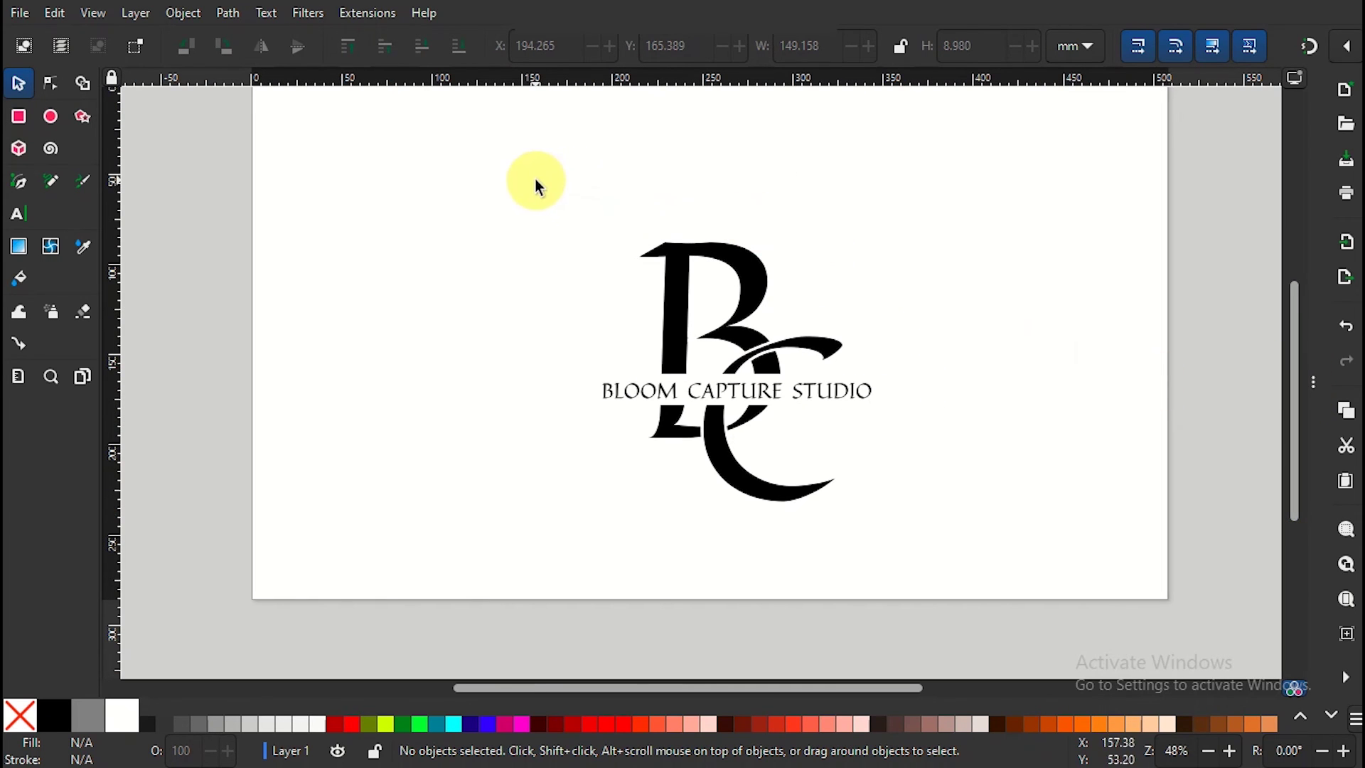
Select the B, C and studio name together and group them into one object
{"action": "left_click_drag", "start_coordinate": [535, 180], "coordinate": [915, 537]}
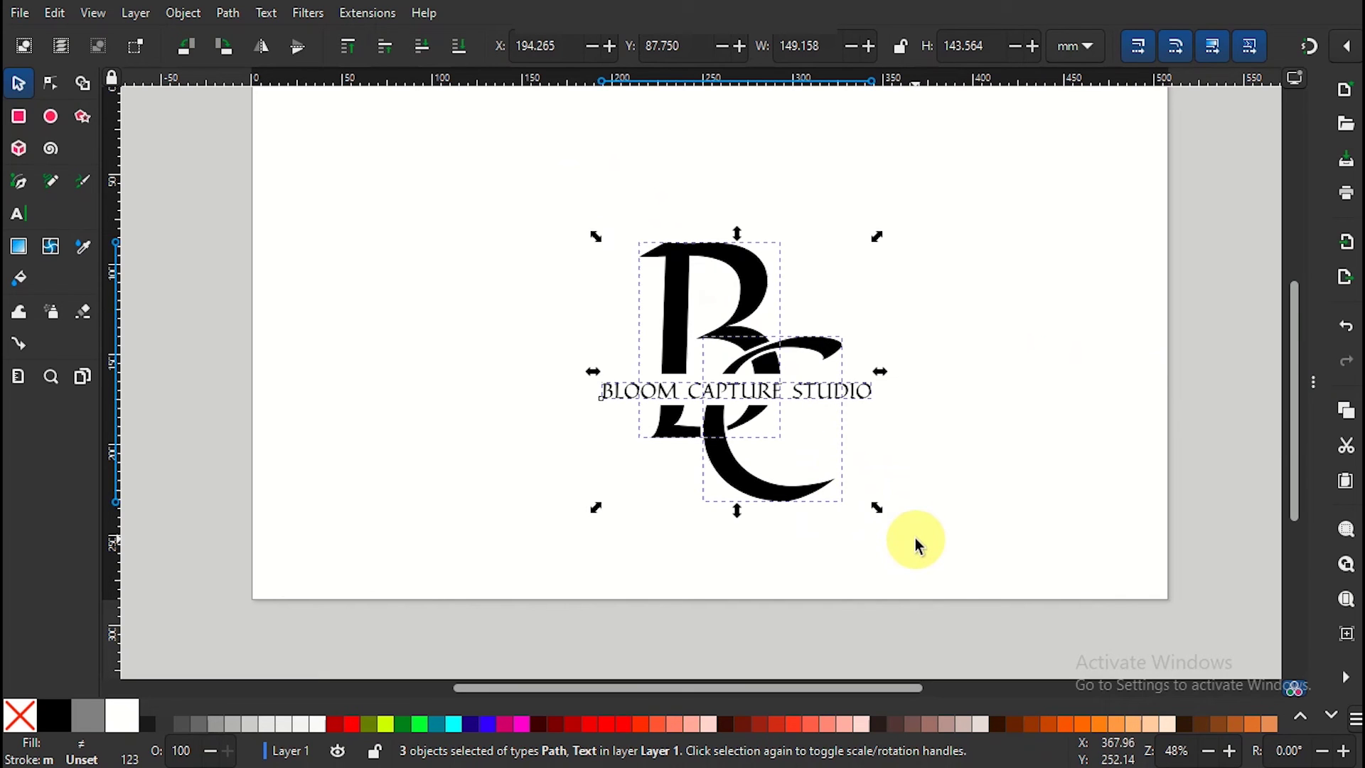
{"action": "left_click", "coordinate": [186, 13]}
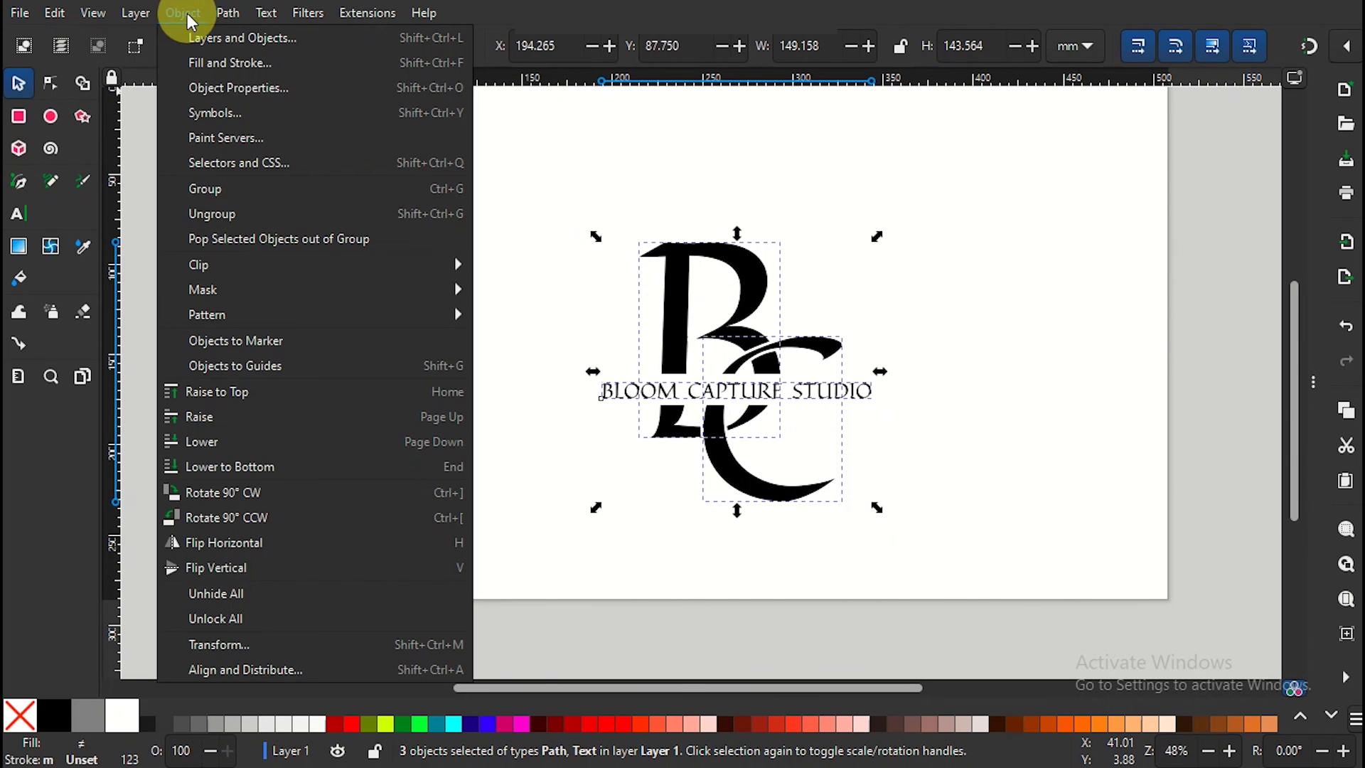
{"action": "left_click", "coordinate": [226, 186]}
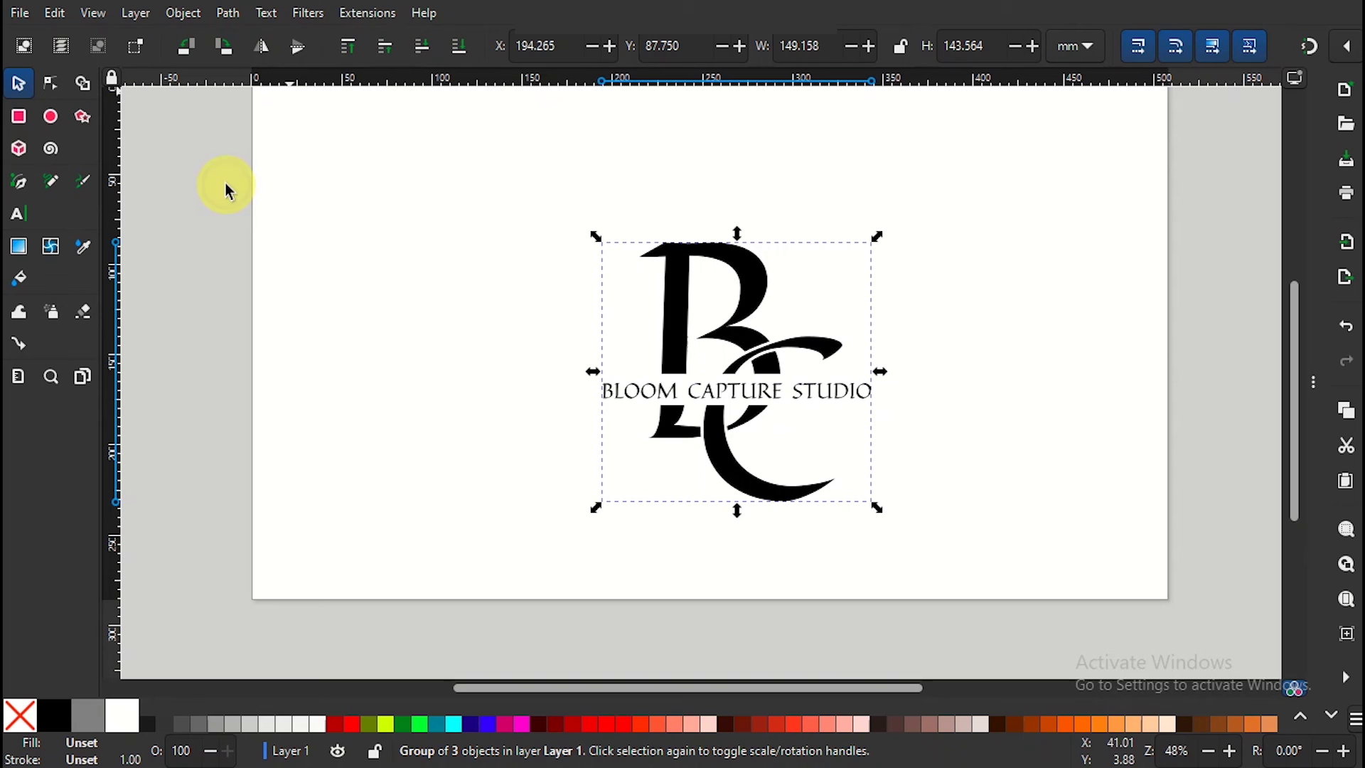
Centre the grouped 149 × 144 mm logo horizontally and vertically on the page, then deselect it
{"action": "left_click", "coordinate": [1314, 382]}
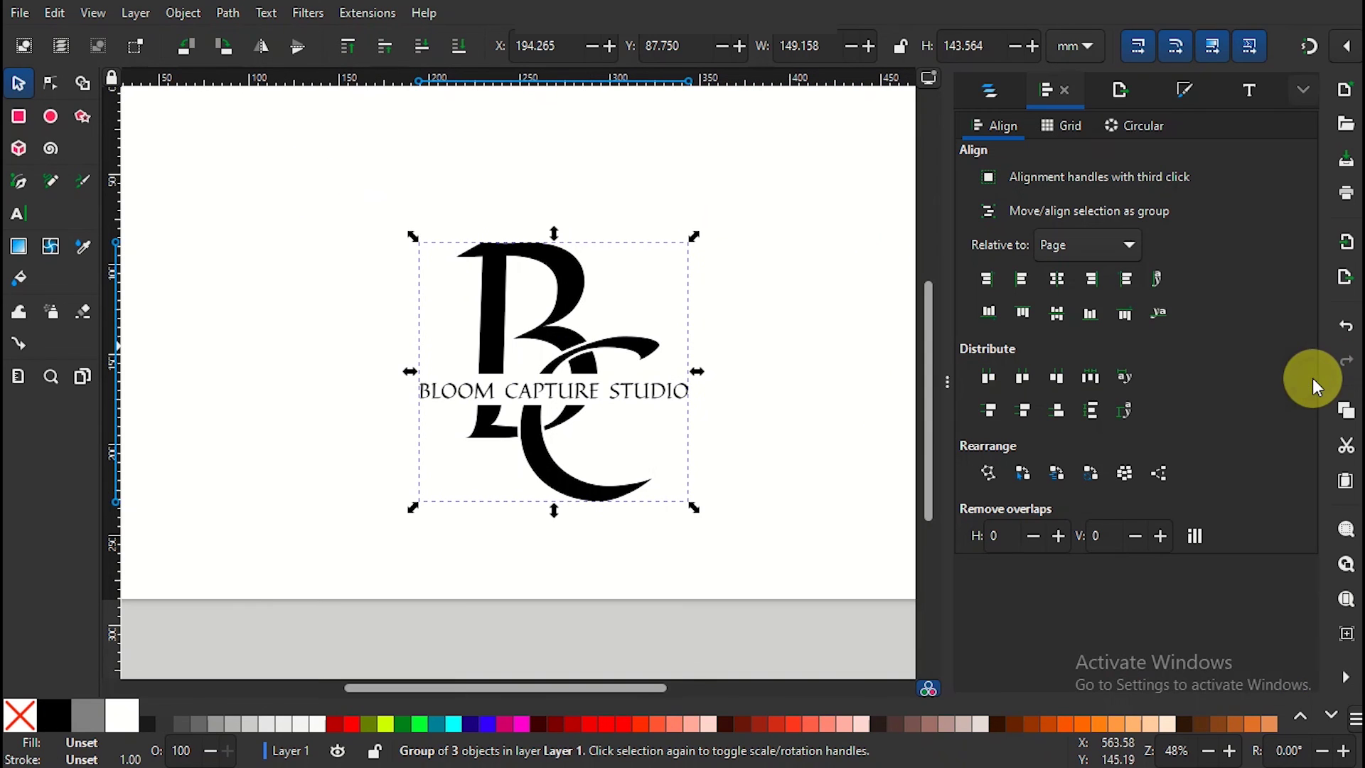
{"action": "left_click", "coordinate": [1057, 279]}
{"action": "left_click", "coordinate": [1057, 312]}
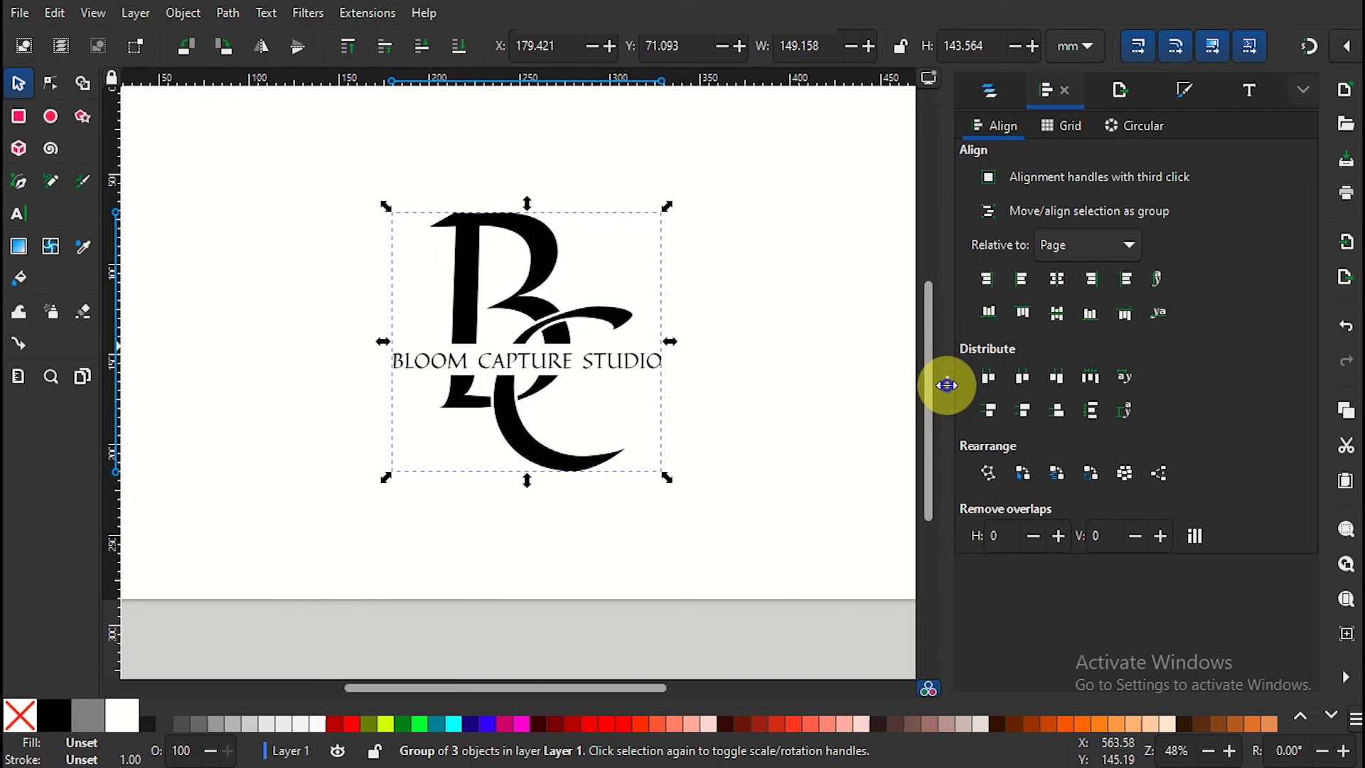
{"action": "left_click", "coordinate": [948, 382]}
{"action": "left_click", "coordinate": [1025, 342]}
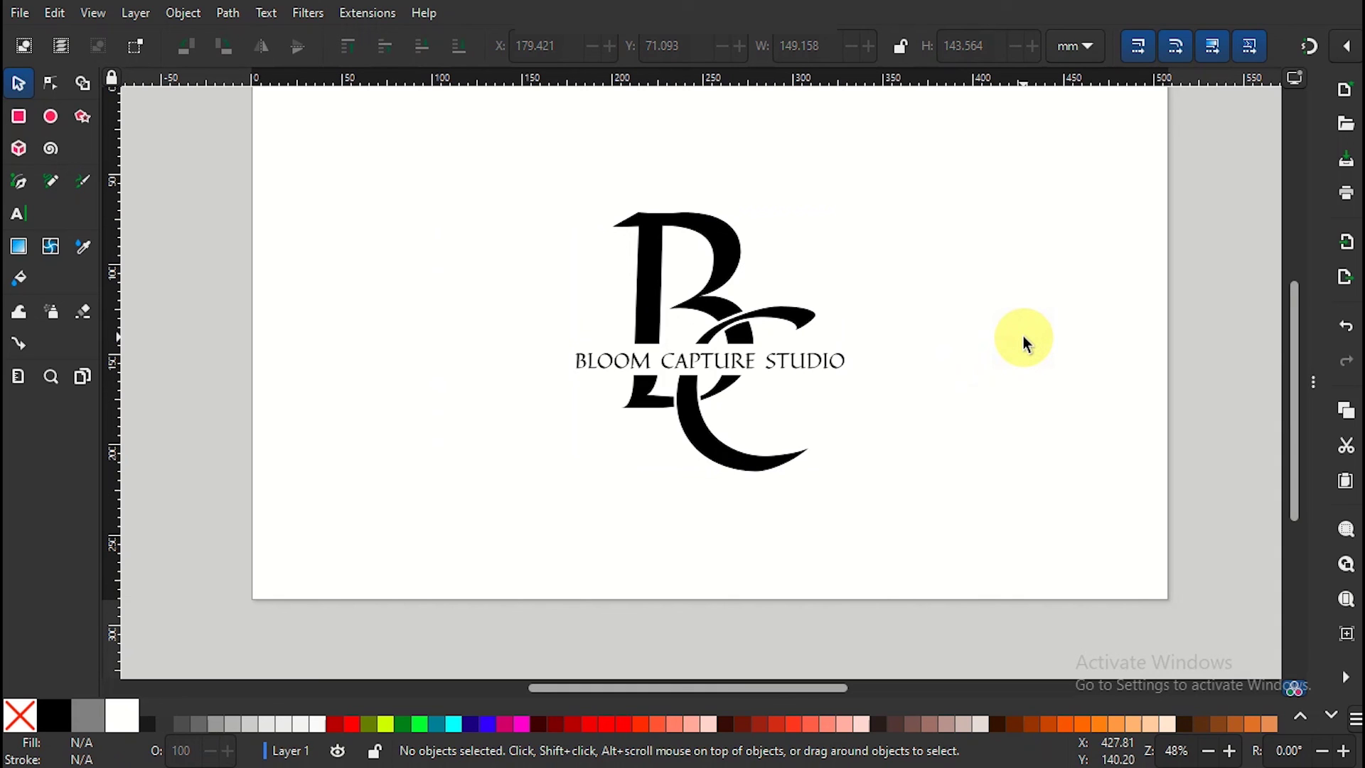
Export the finished BC monogram as an Inkscape SVG file named 'BLOOM STUDIO.svg'
{"action": "scroll", "coordinate": [1024, 337], "scroll_direction": "up", "scroll_amount": 1}
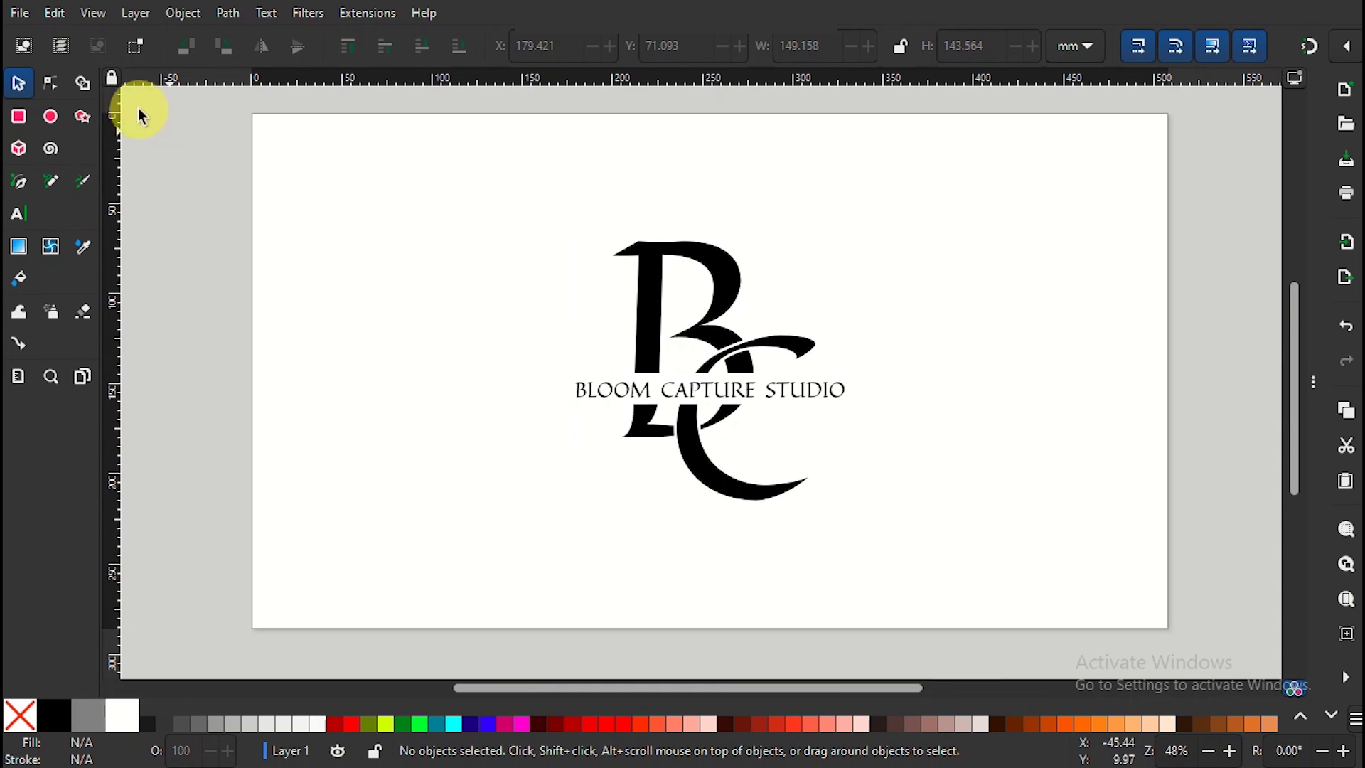
{"action": "left_click", "coordinate": [27, 17]}
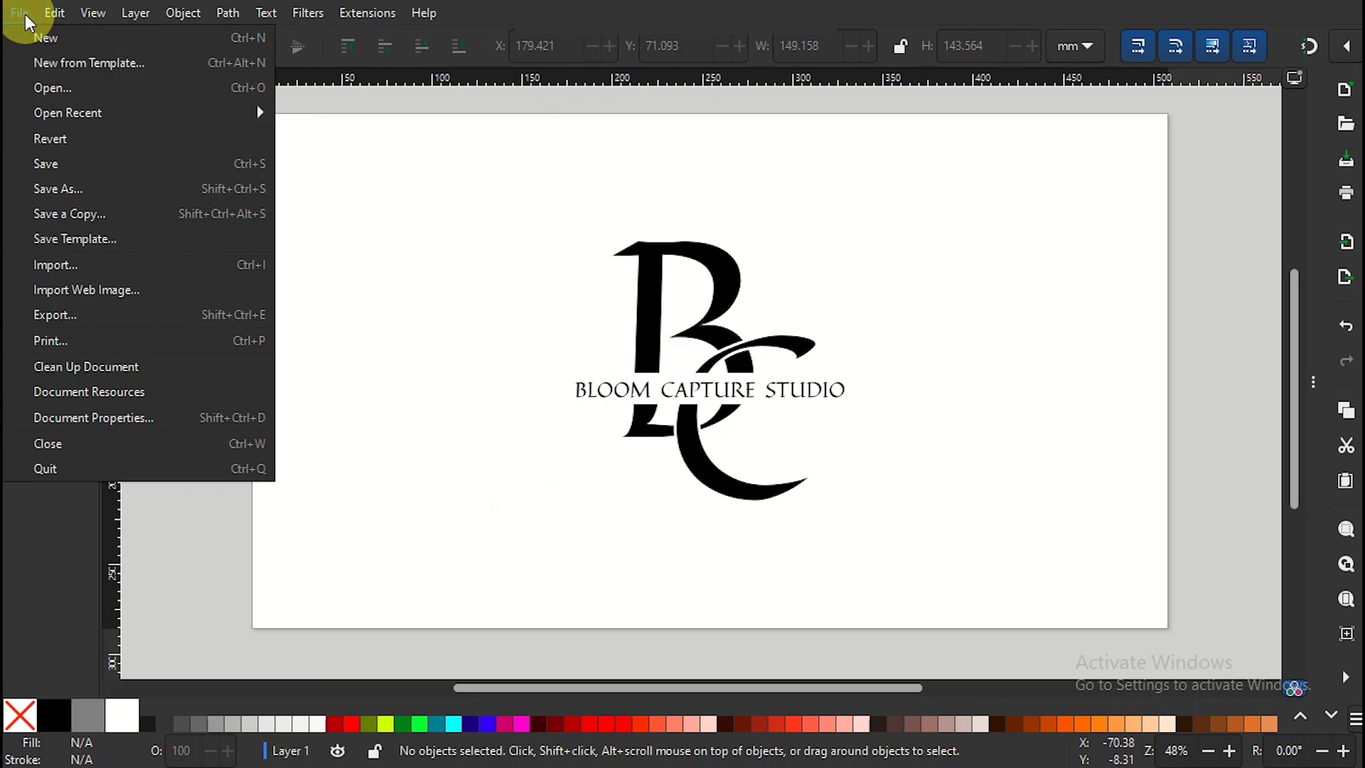
{"action": "left_click", "coordinate": [131, 321]}
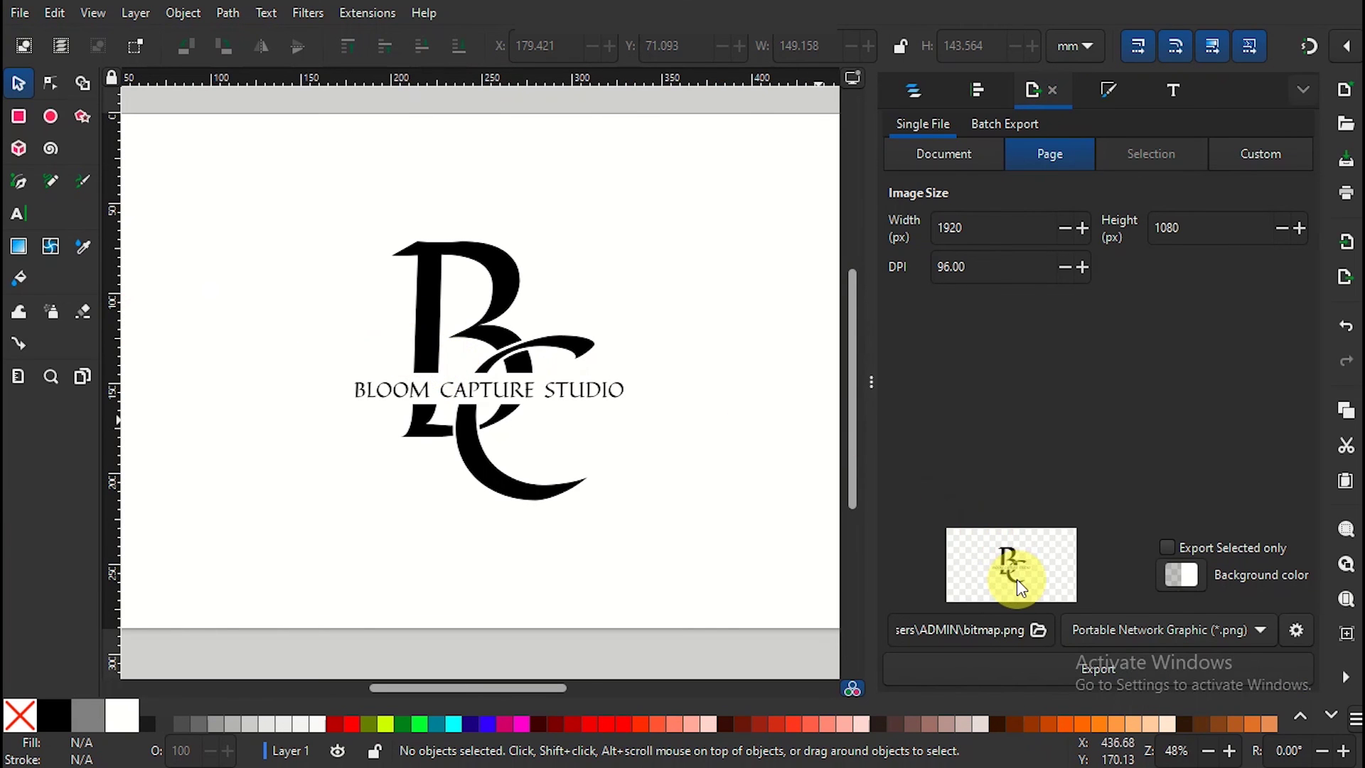
{"action": "left_click", "coordinate": [1037, 629]}
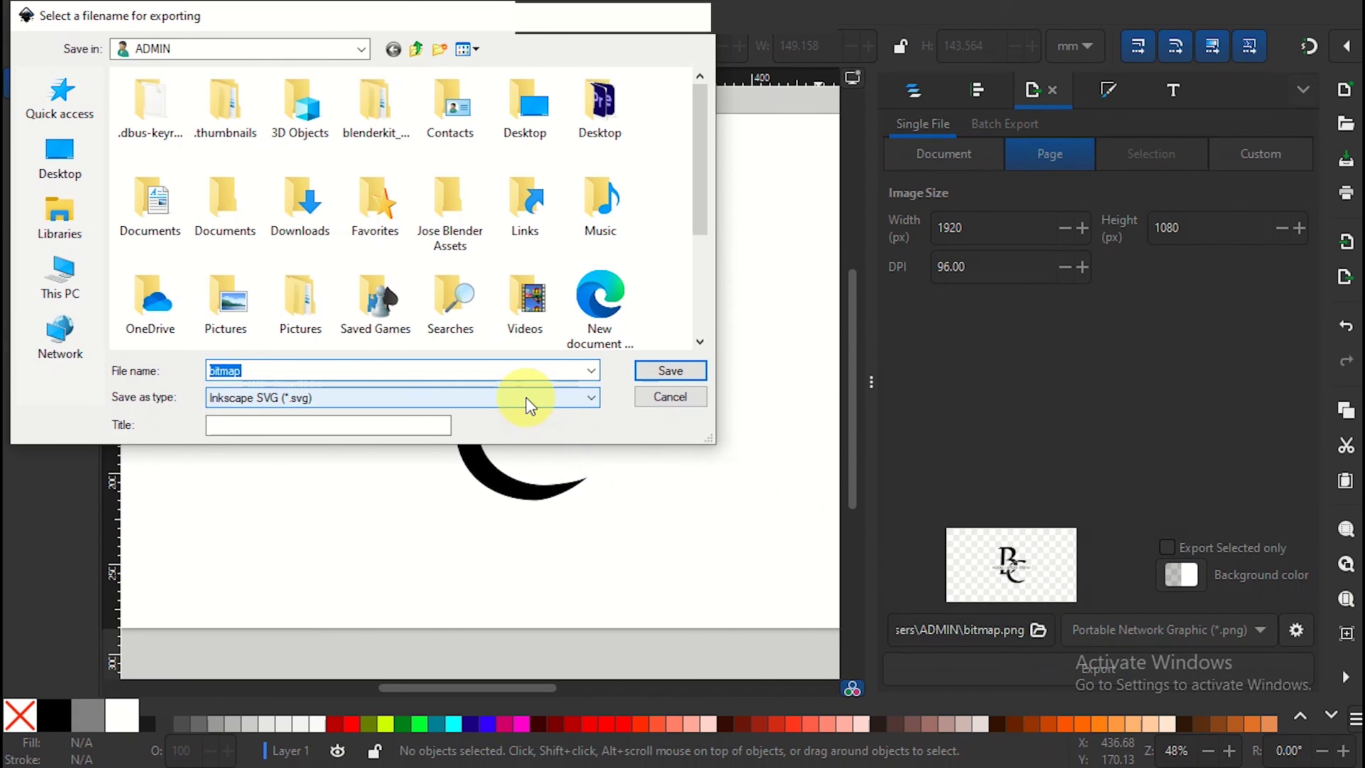
{"action": "type", "text": "BLOOM STUDIO"}
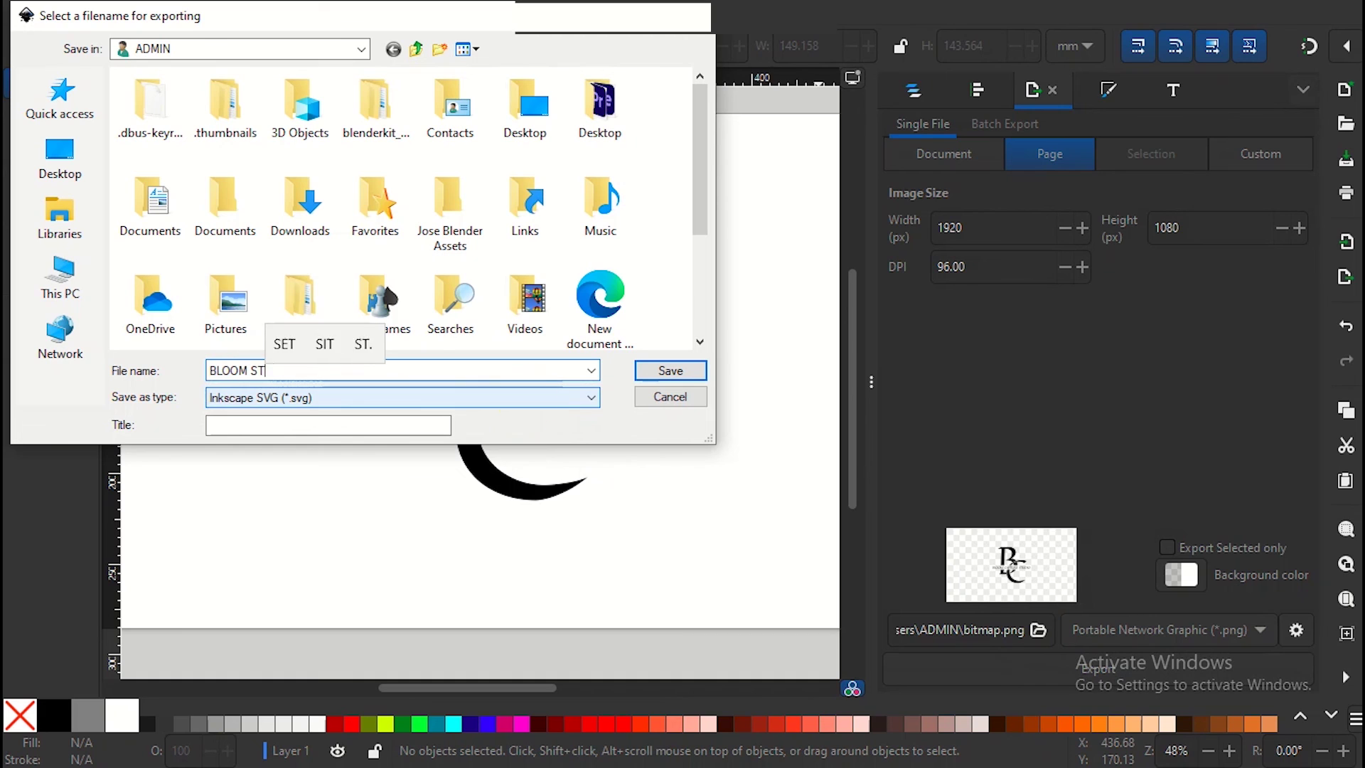
{"action": "left_click", "coordinate": [585, 397]}
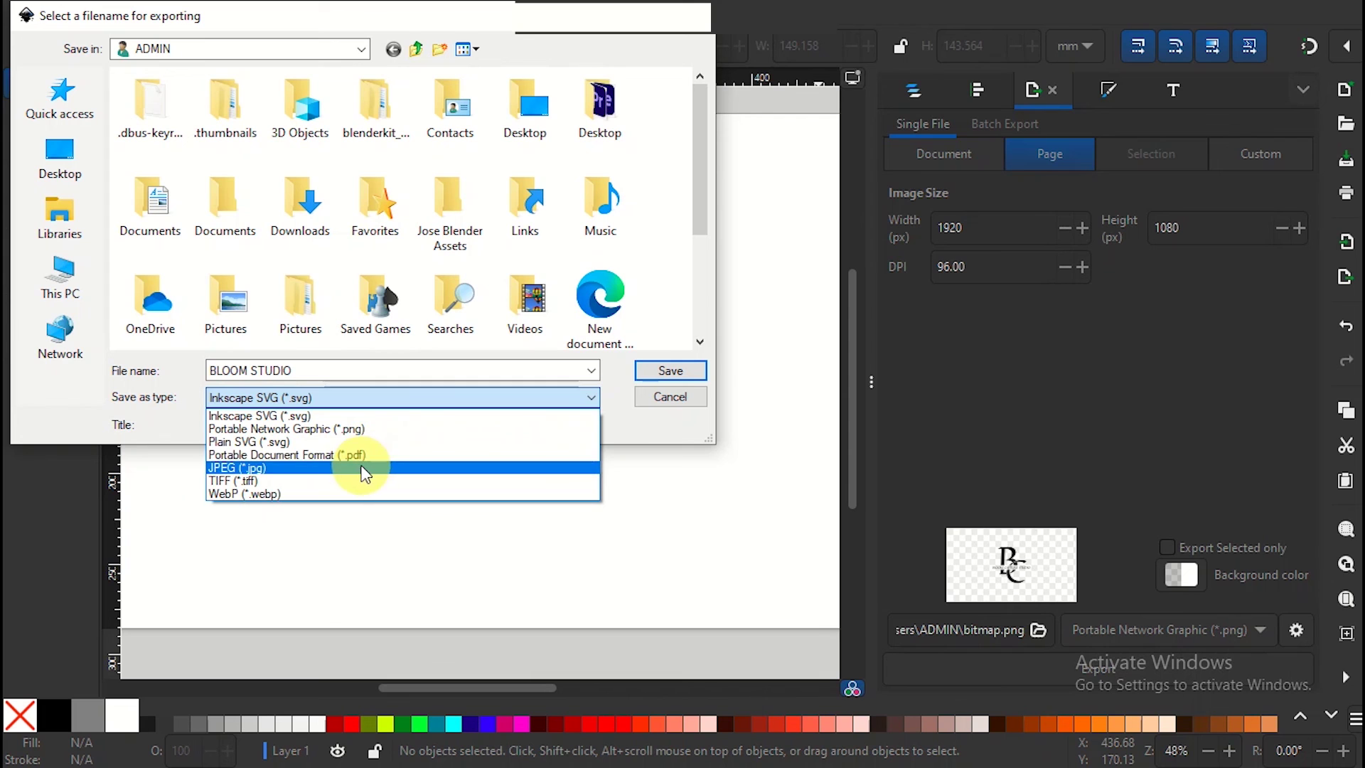
{"action": "left_click", "coordinate": [396, 418]}
{"action": "left_click", "coordinate": [652, 371]}
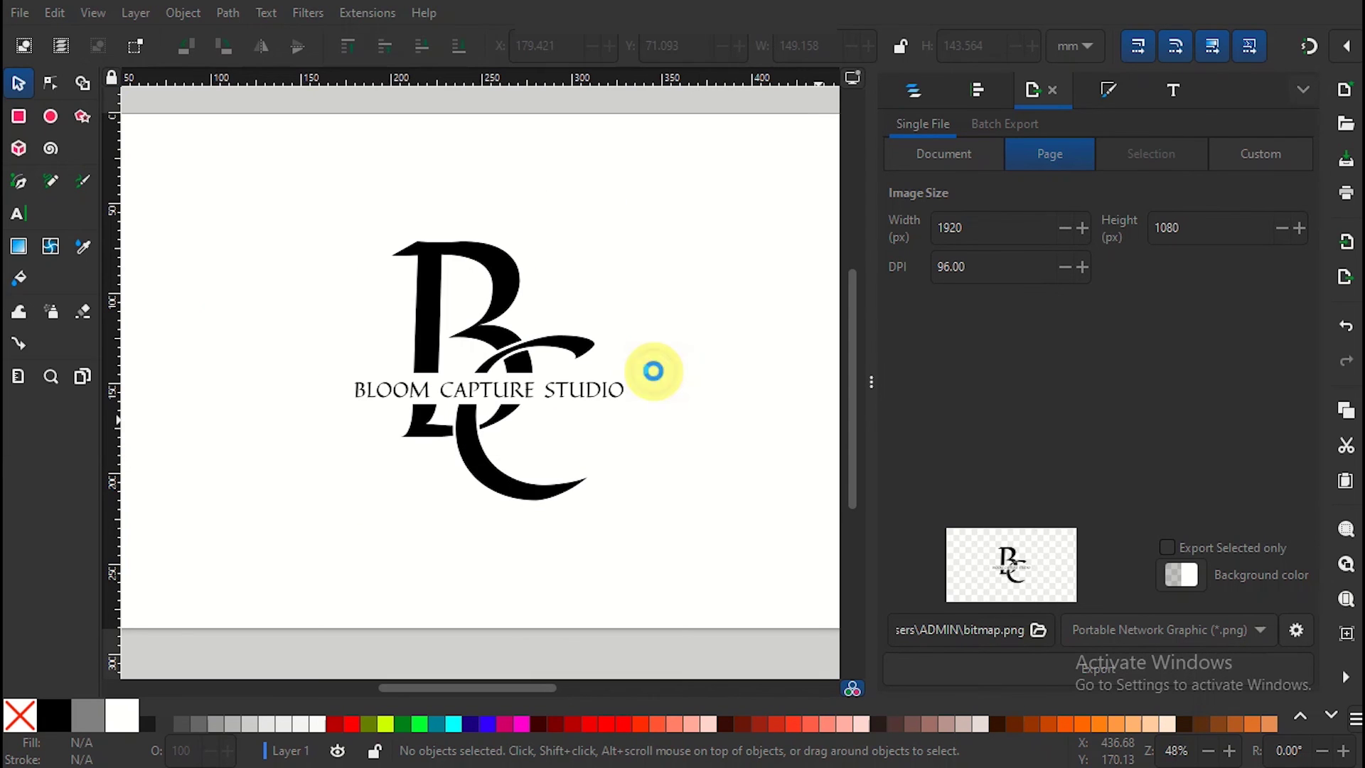
{"action": "left_click", "coordinate": [869, 390]}
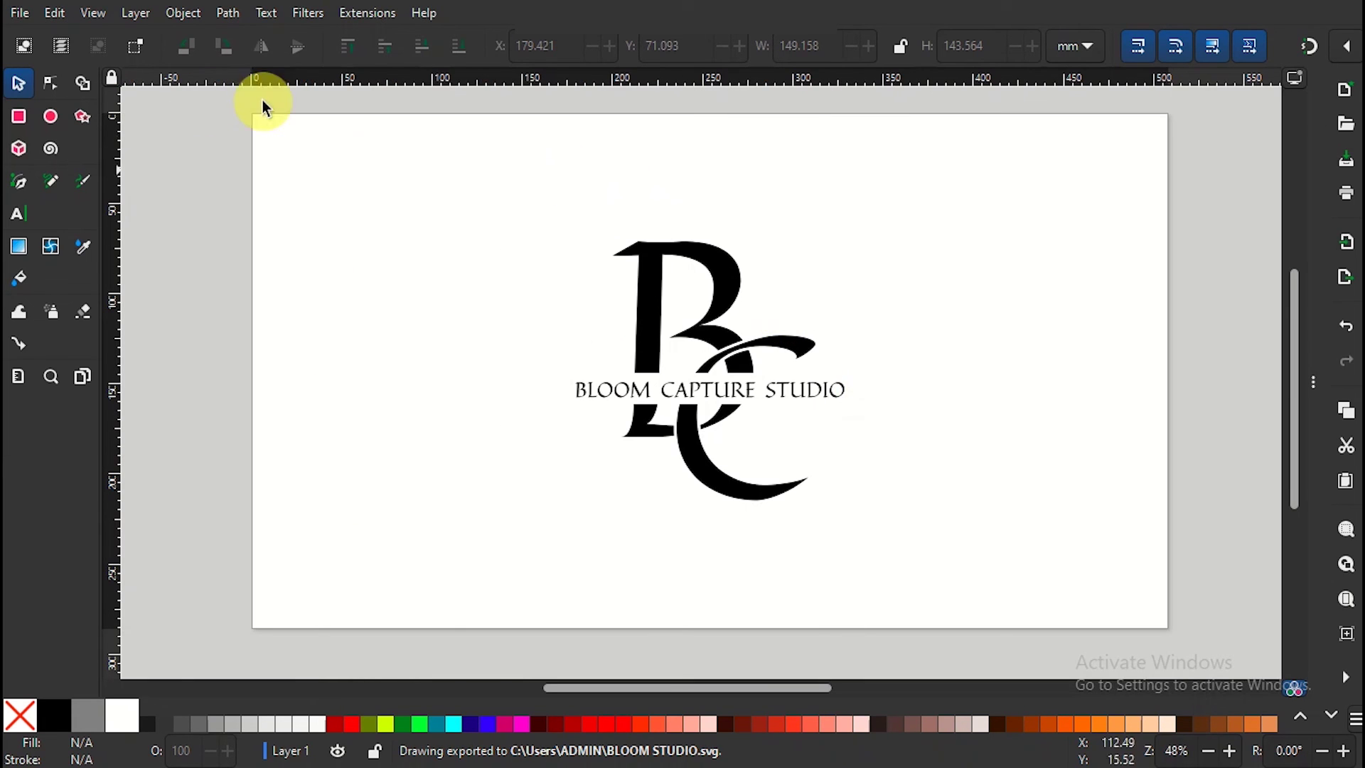